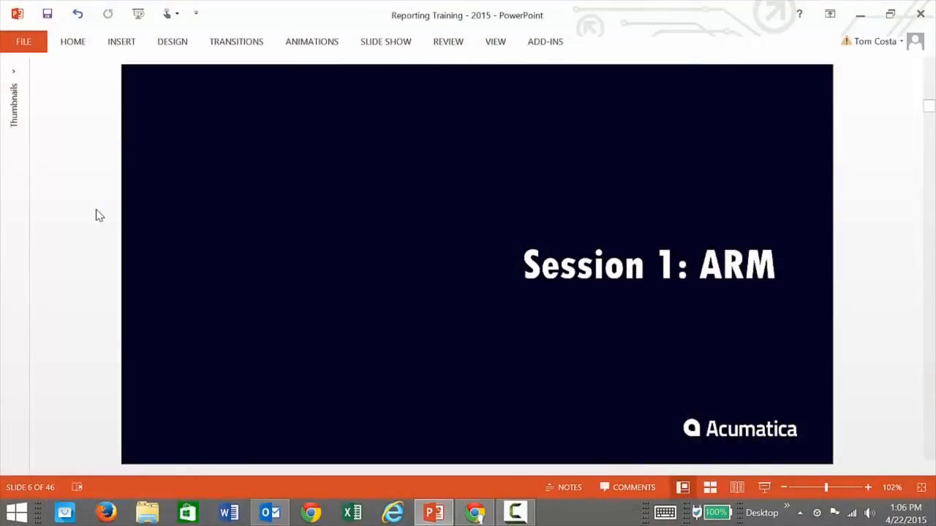
Switch to Chrome and enter the username on the Acumatica sign-in page.
click(474, 512)
text(admin)
key(Tab)
Enter the password, sign in, and open General Ledger Report Definitions with its code lookup listed.
text(123)
click(880, 291)
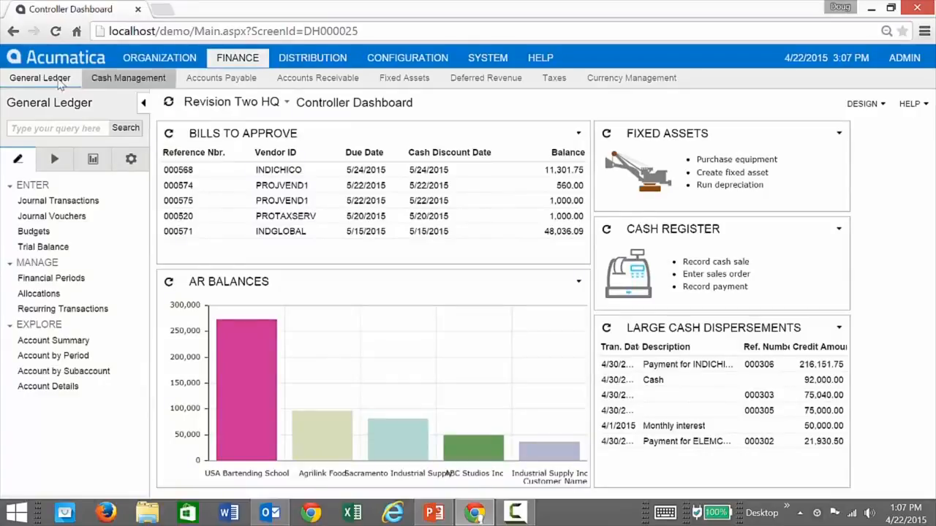
click(131, 163)
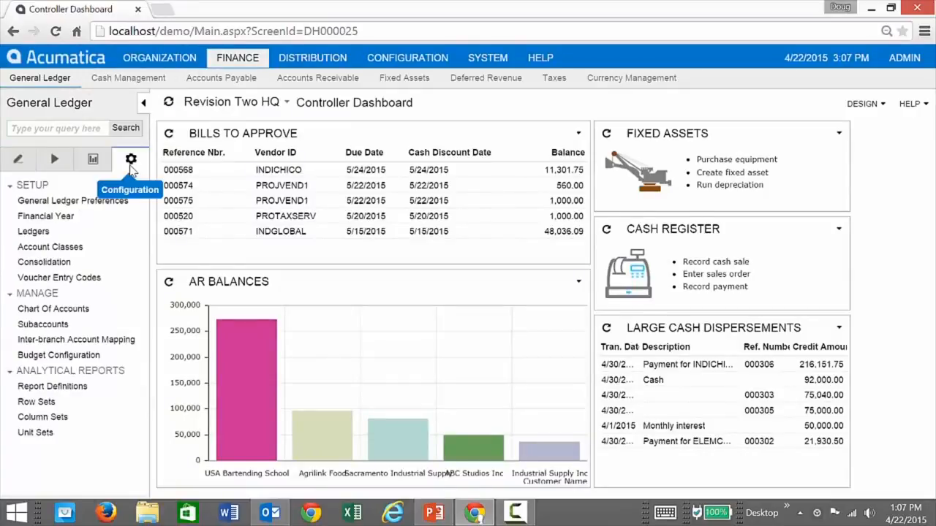
click(62, 385)
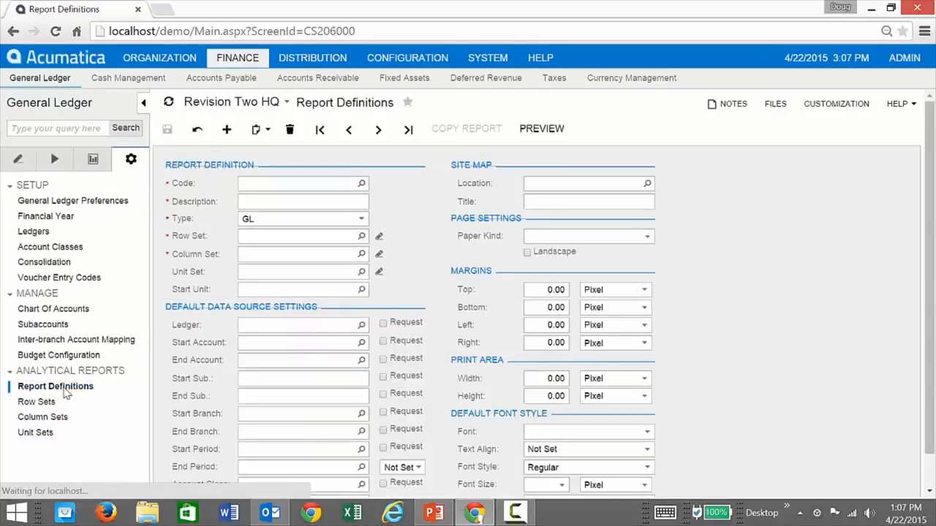
click(361, 185)
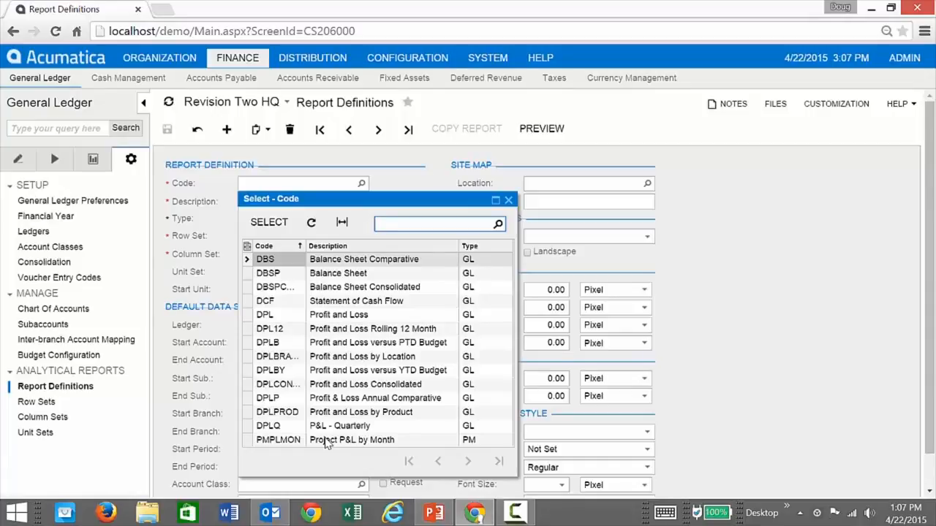
Load the DPL Profit and Loss definition, then go to PowerPoint slide 9 'ARM Report Layout'.
double_click(339, 316)
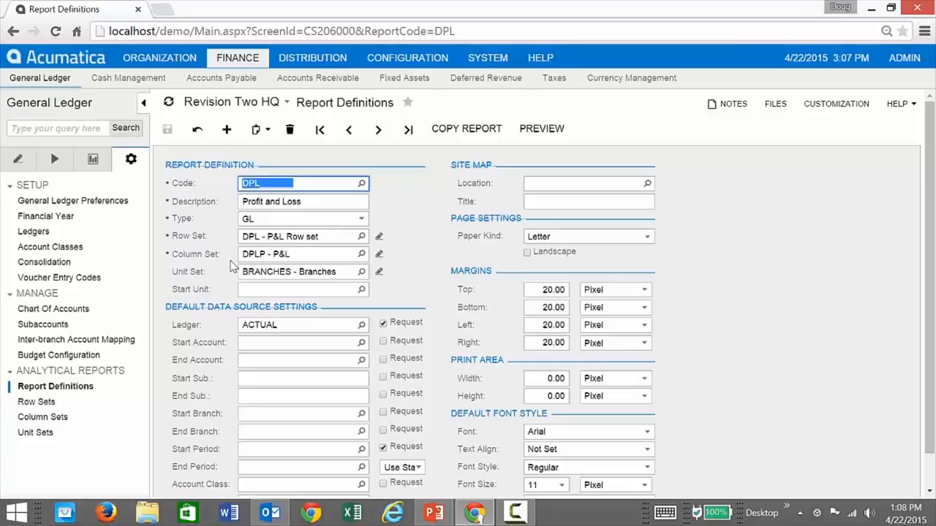
click(433, 513)
scroll(302, 328, down, 3)
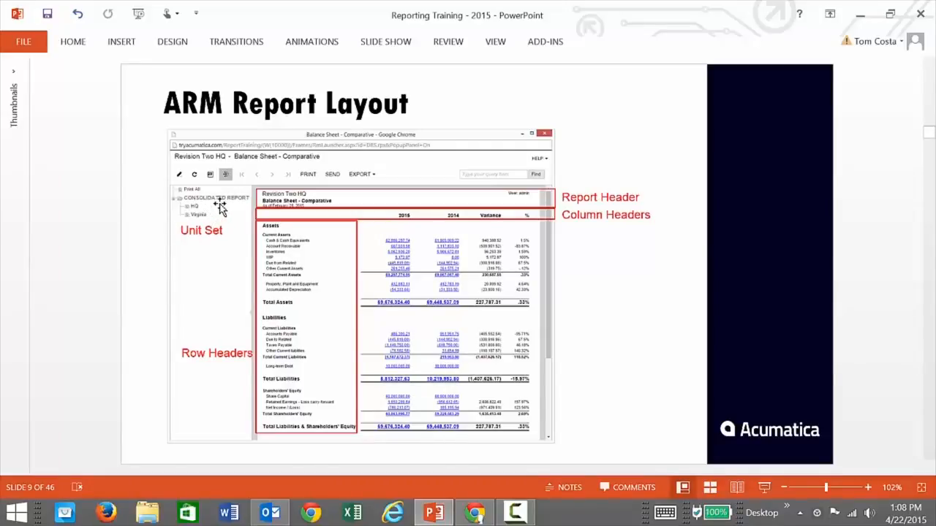
Return to the DPL definition in Acumatica and preview the Profit & Loss report.
key(alt+Tab)
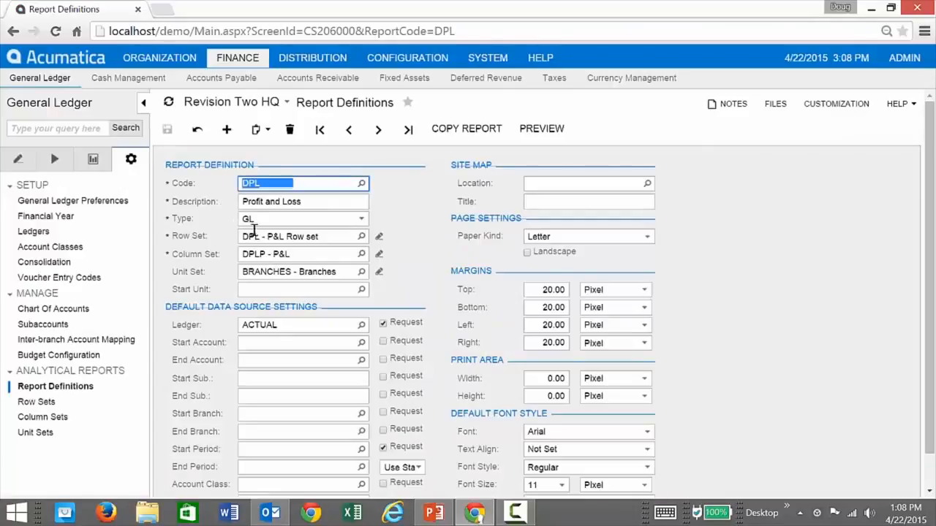
click(537, 132)
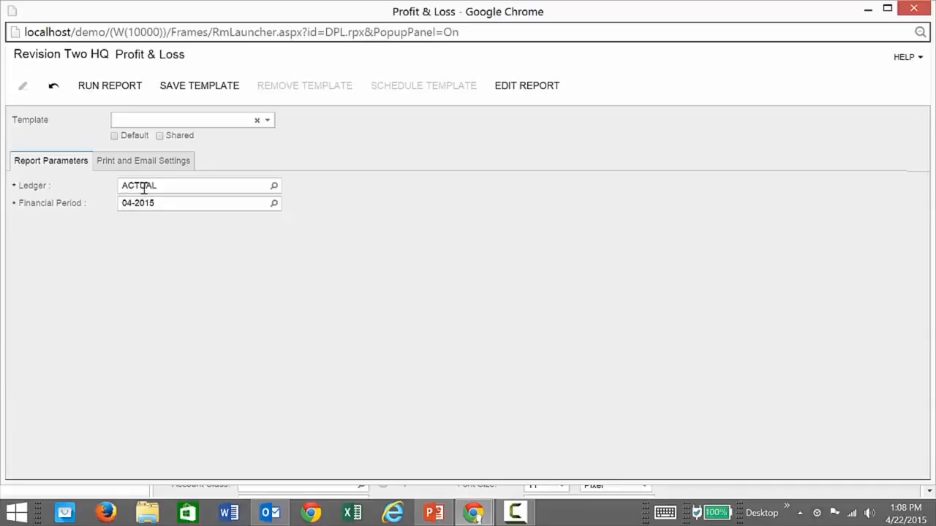
Run the Profit & Loss report for ledger ACTUAL and financial period 04-2015.
click(273, 186)
click(274, 186)
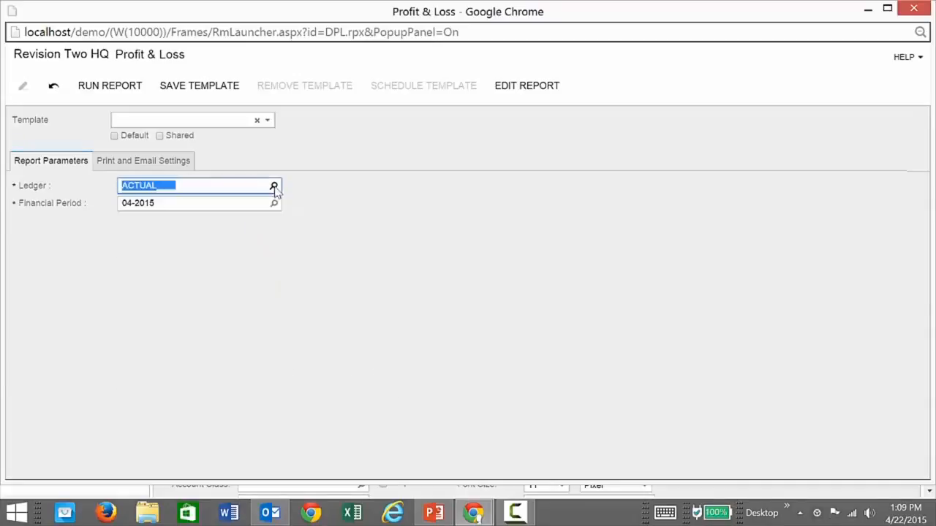
click(273, 205)
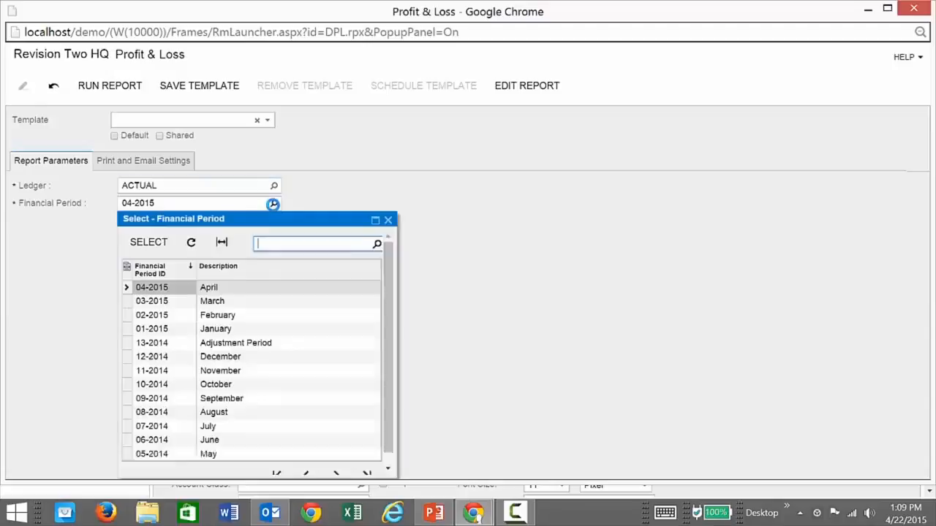
click(272, 204)
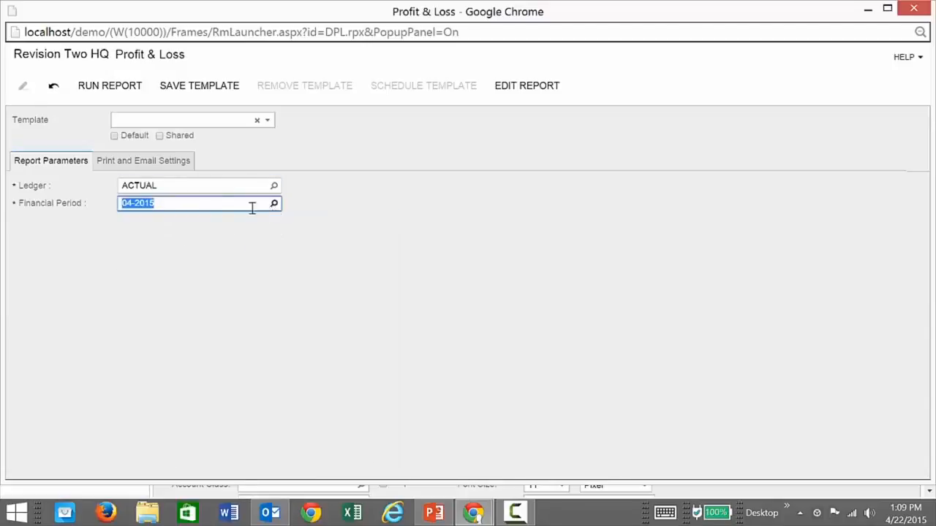
click(104, 88)
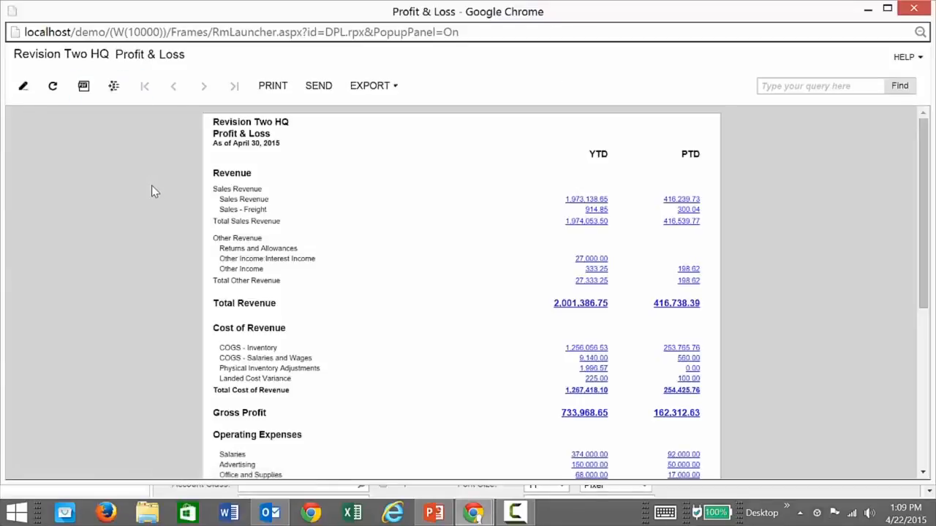
View the report's figures for HQ, then Virginia, then the consolidated report.
click(113, 91)
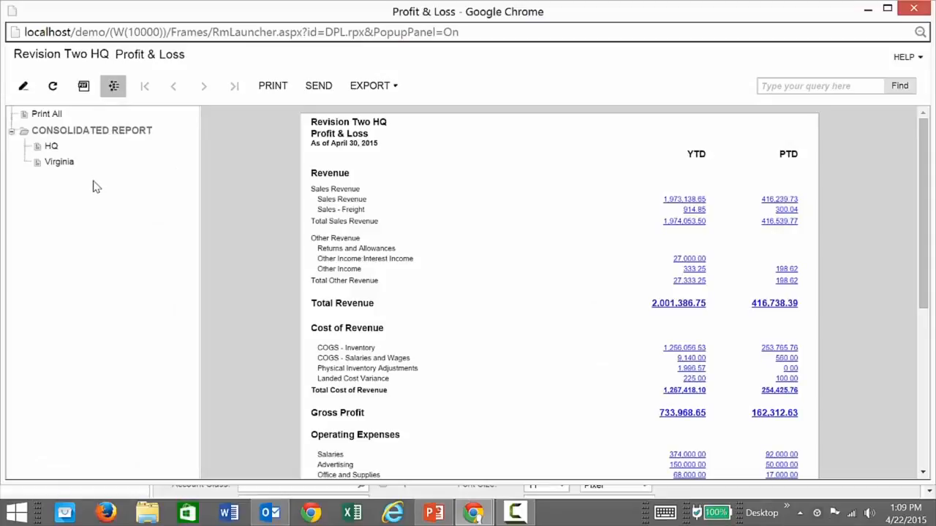
click(51, 148)
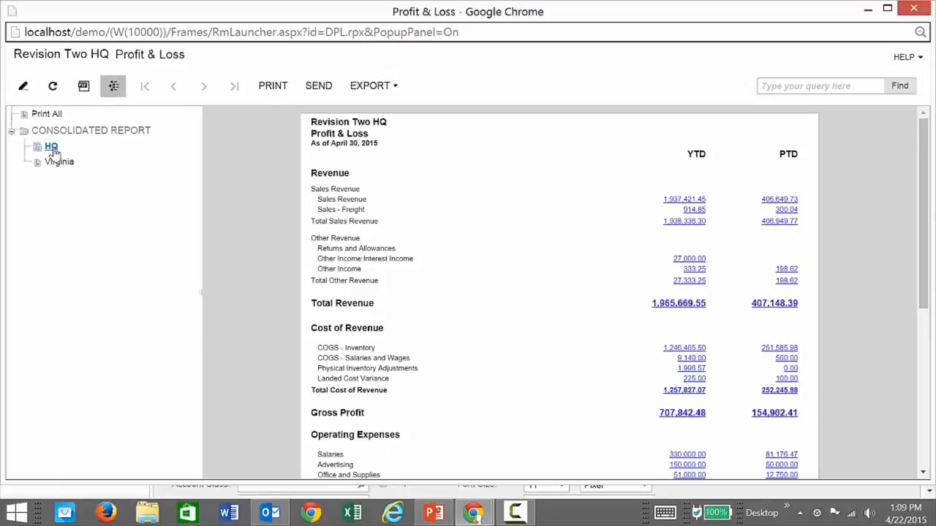
click(58, 163)
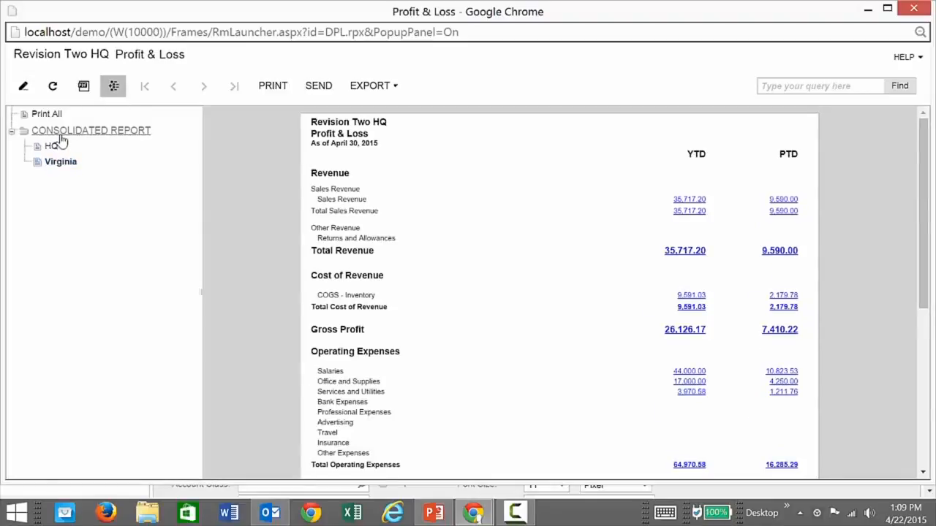
click(63, 136)
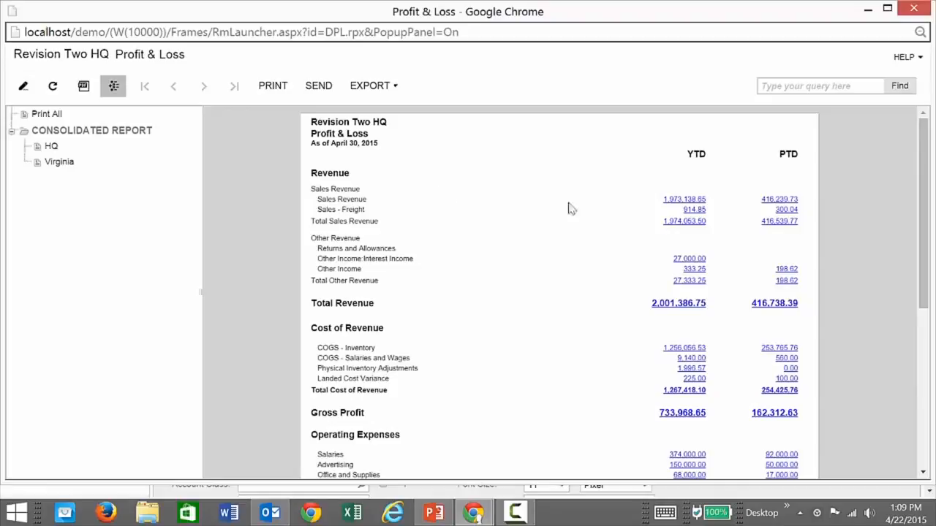
Drill from PTD Sales Revenue through subaccount CON-000 to the Char-Broil source invoice.
click(776, 204)
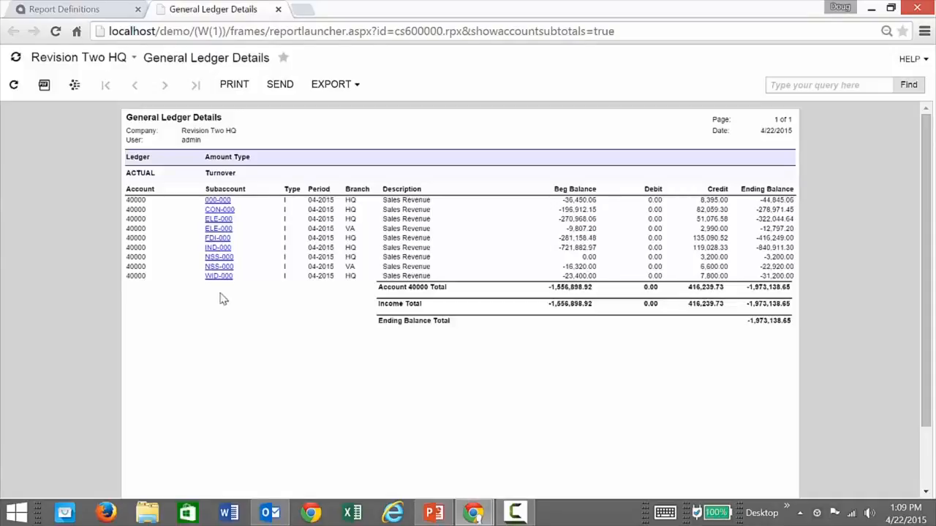
click(220, 212)
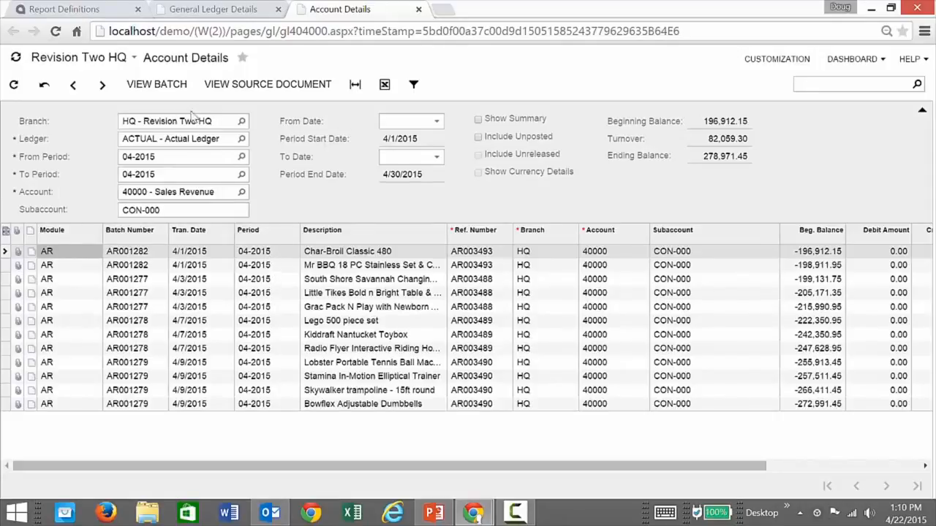
click(250, 89)
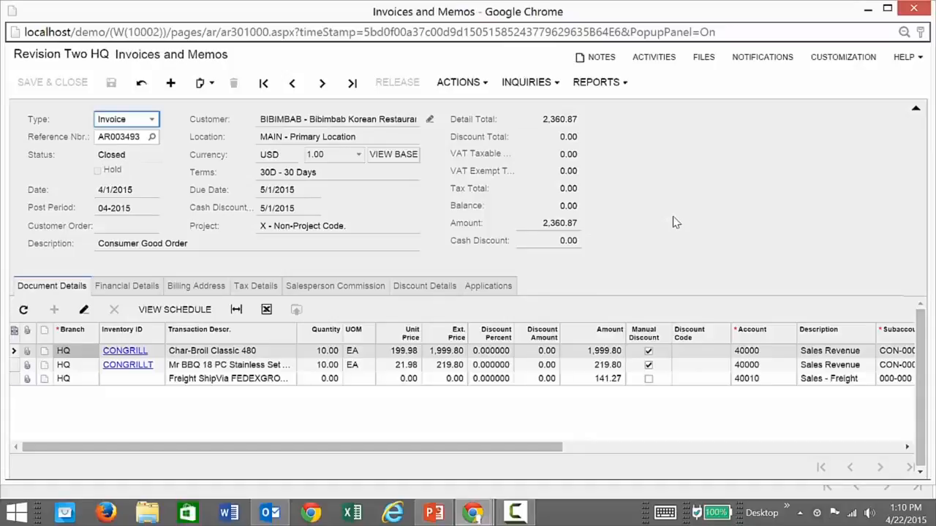
Close the invoice window, the account details page and the general ledger details page.
click(916, 10)
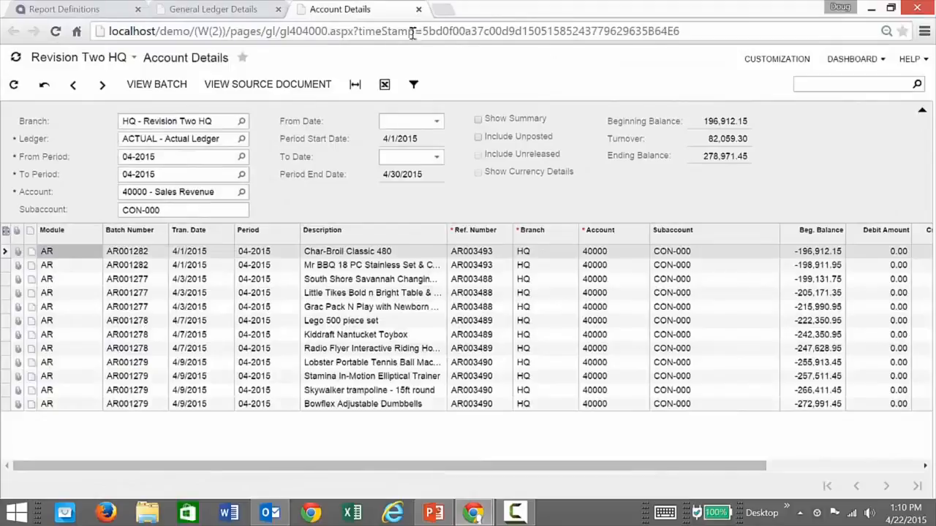
click(418, 10)
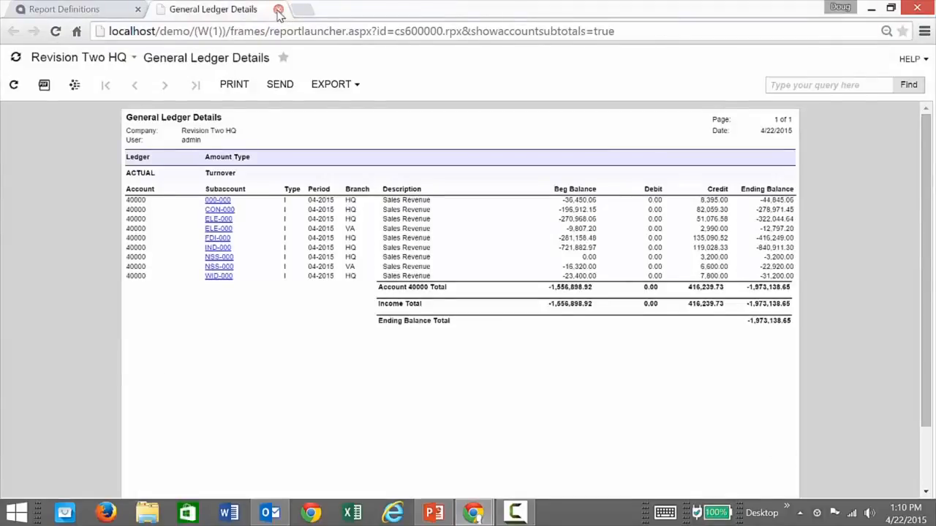
click(278, 10)
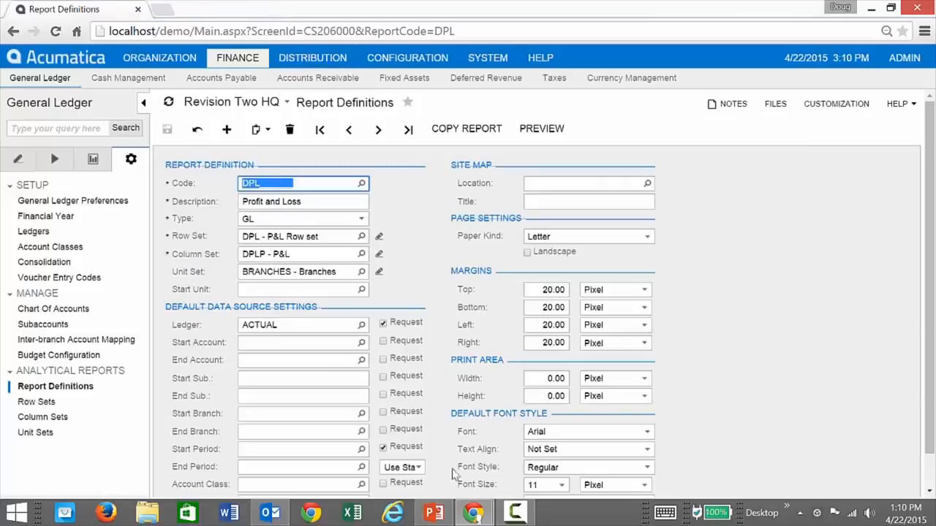
Bring the Profit & Loss report window back up and close it.
mouse_move(473, 512)
click(552, 438)
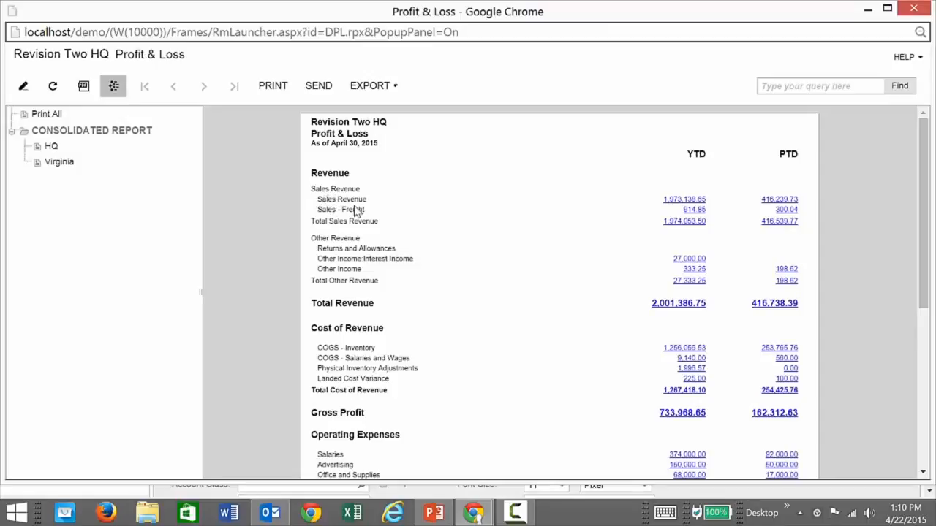
click(914, 9)
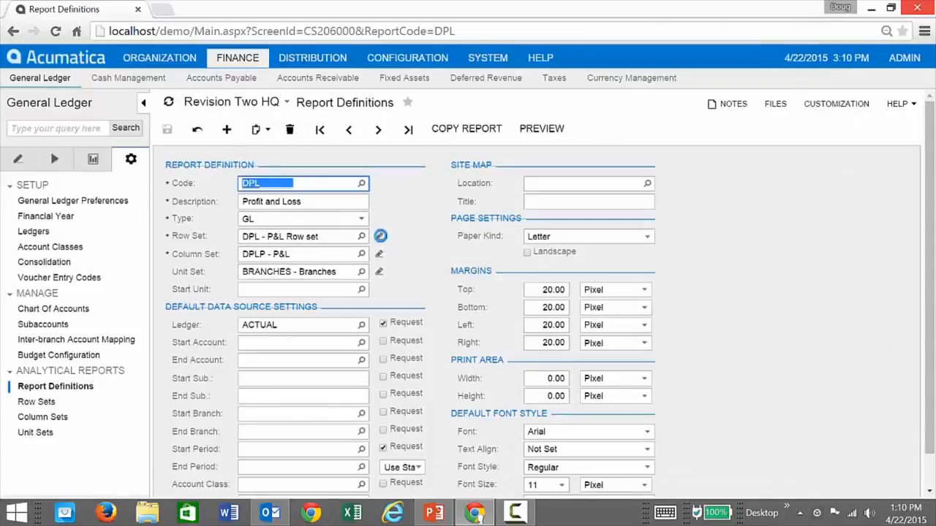
Open the DPL P&L row set and the data source settings of row 0100 Sales - Details.
click(379, 236)
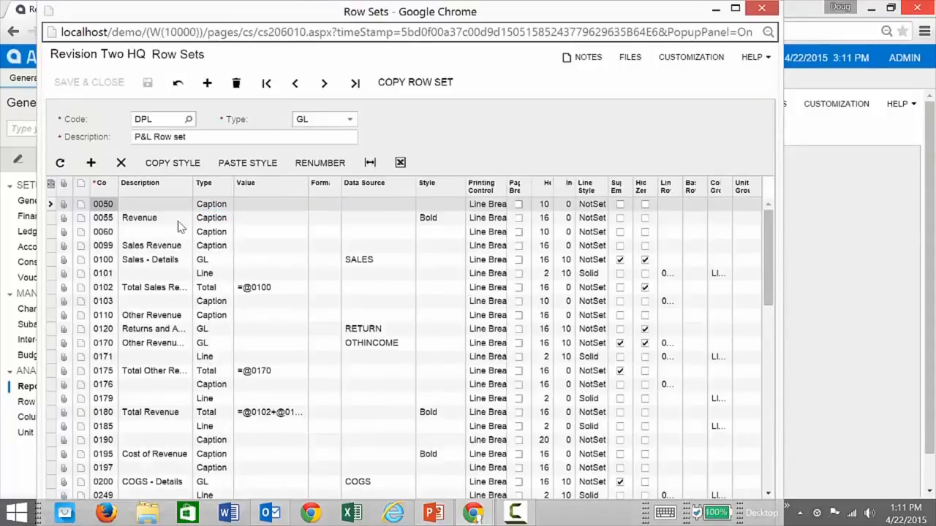
click(186, 222)
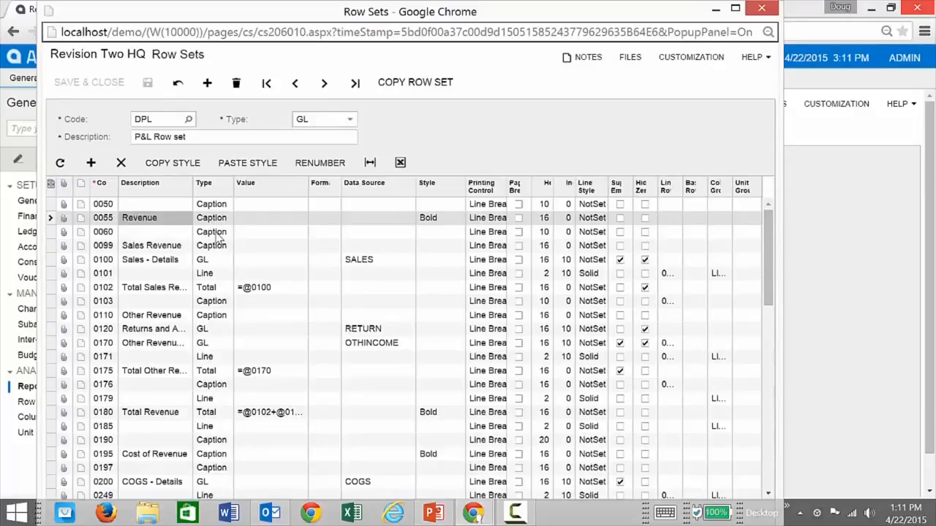
click(219, 234)
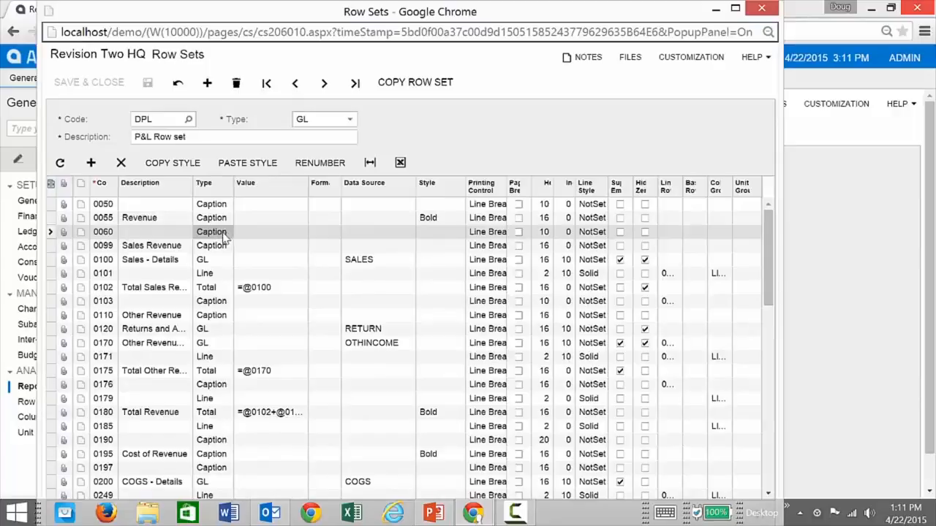
click(211, 262)
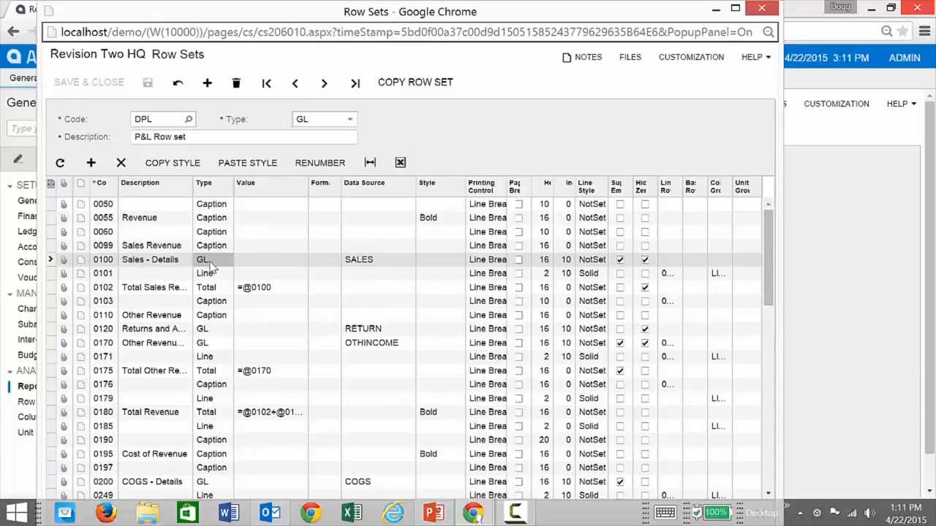
click(379, 267)
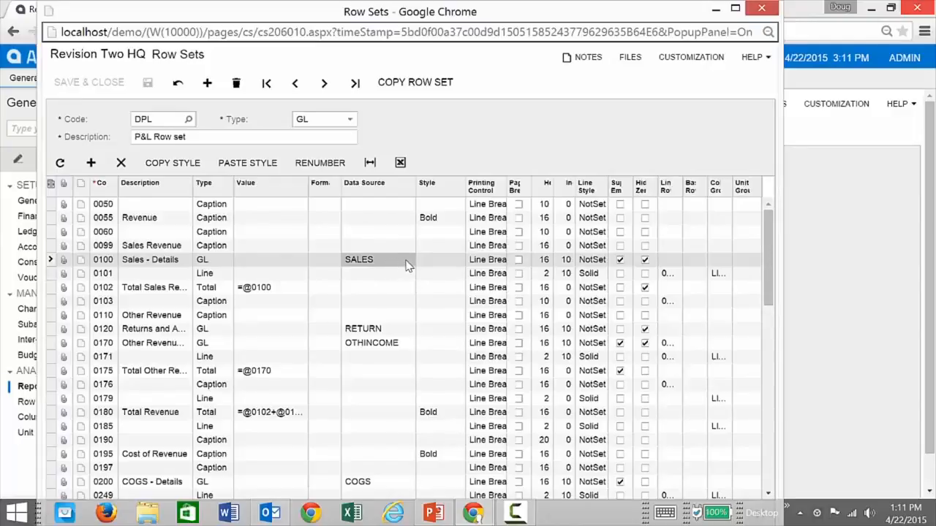
click(407, 266)
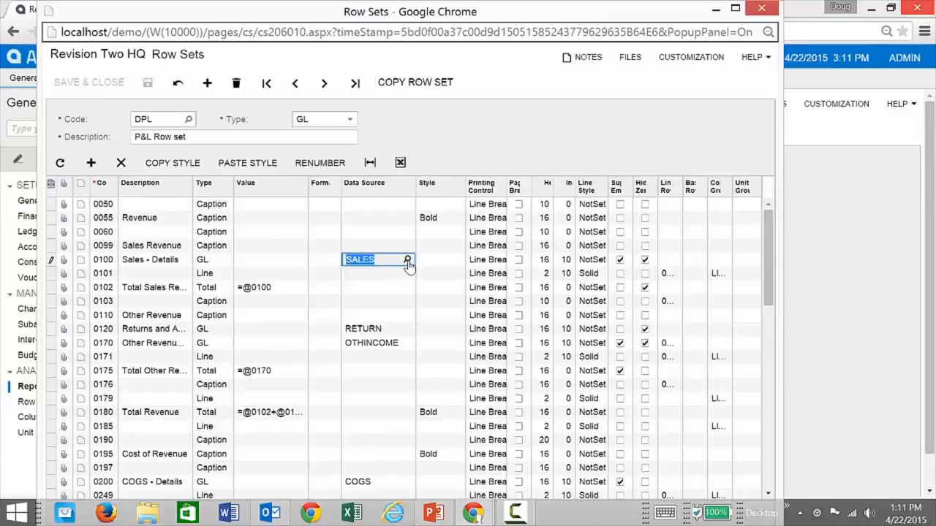
click(407, 261)
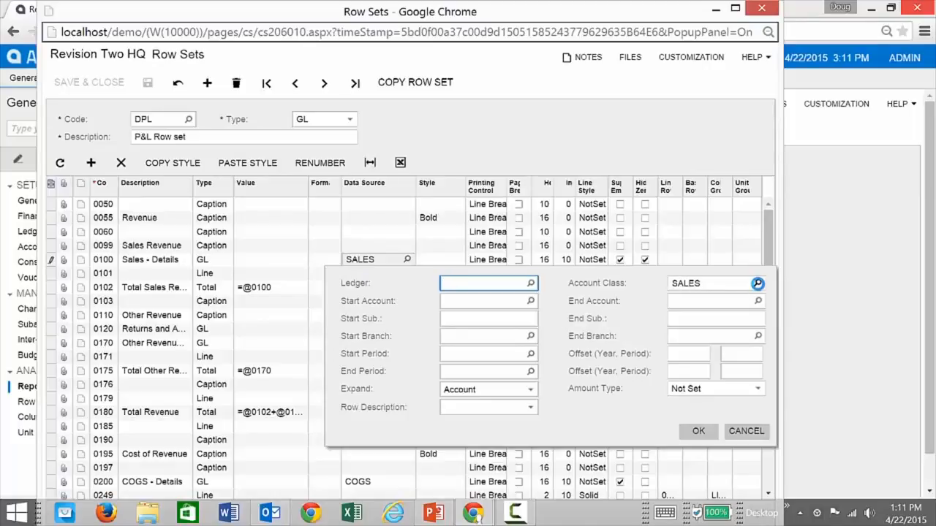
Review Account Class SALES, Expand By Account and Amount Type Not Set, then cancel unchanged.
click(757, 284)
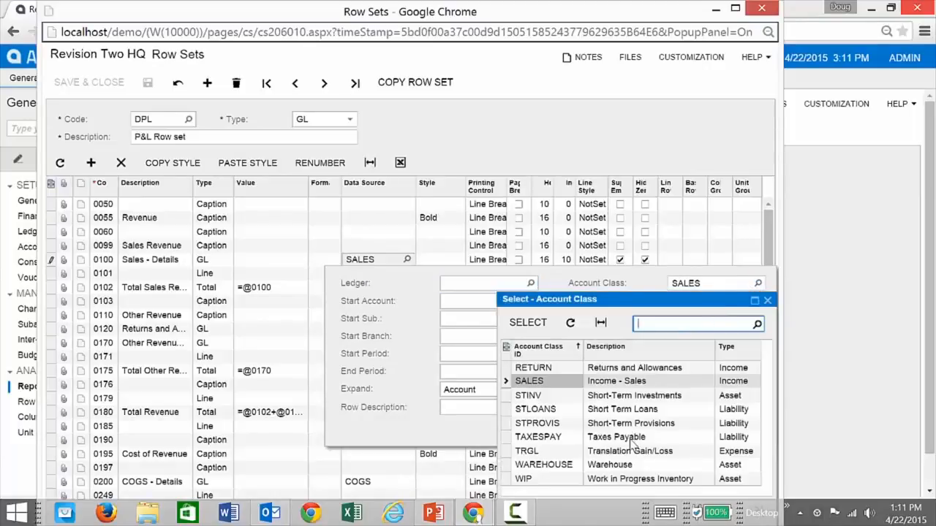
click(766, 301)
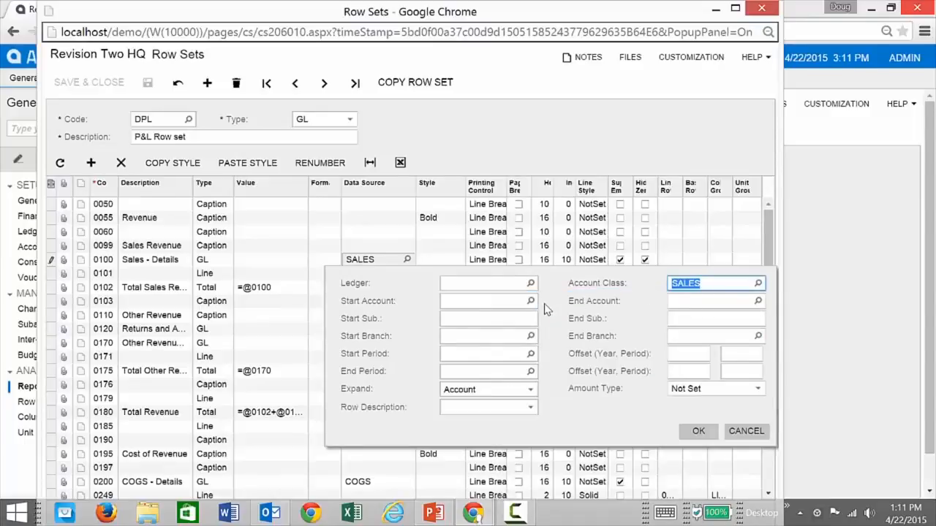
click(531, 390)
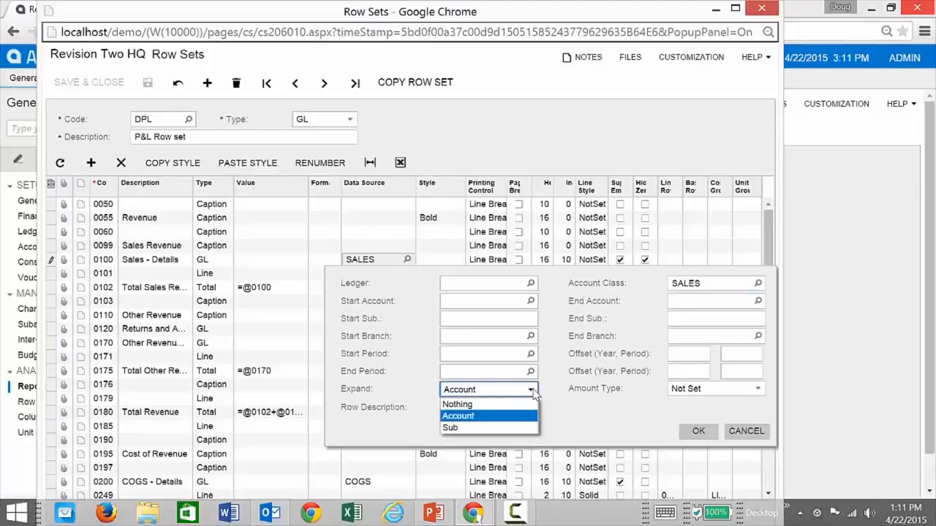
click(489, 418)
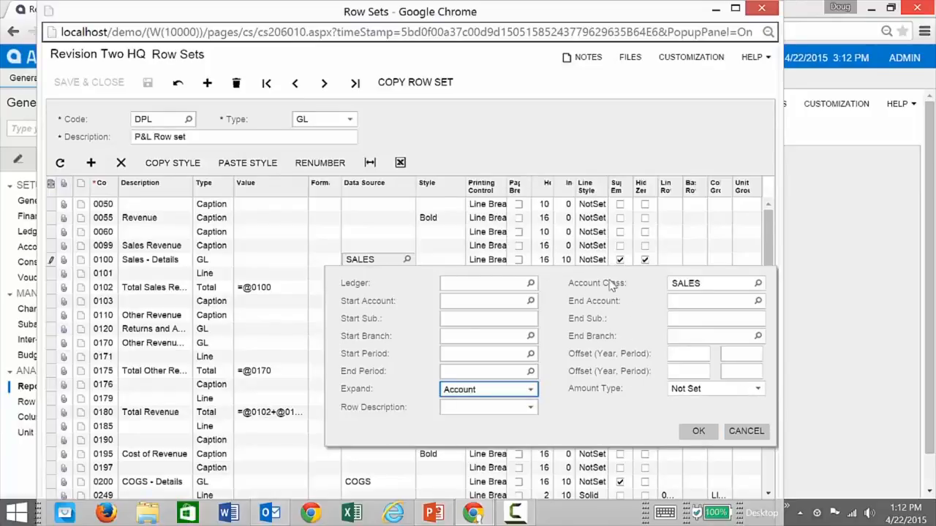
click(758, 390)
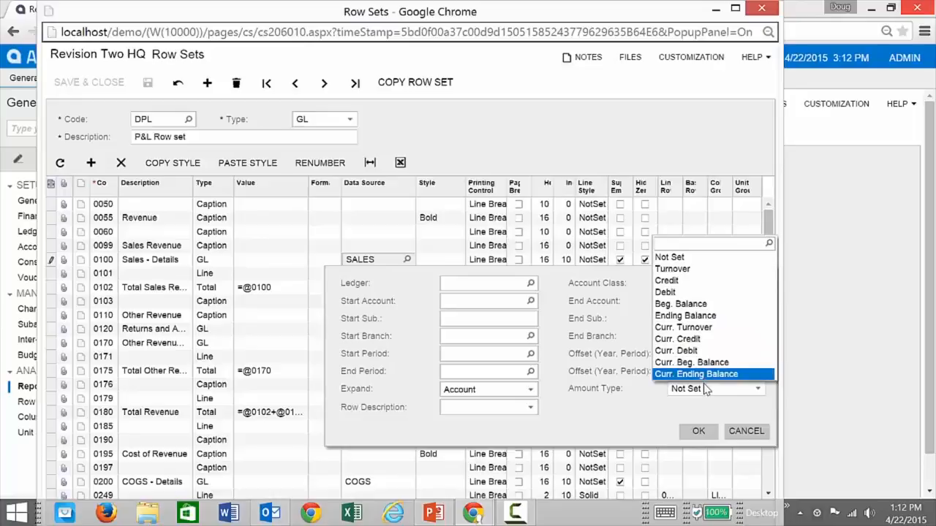
click(720, 414)
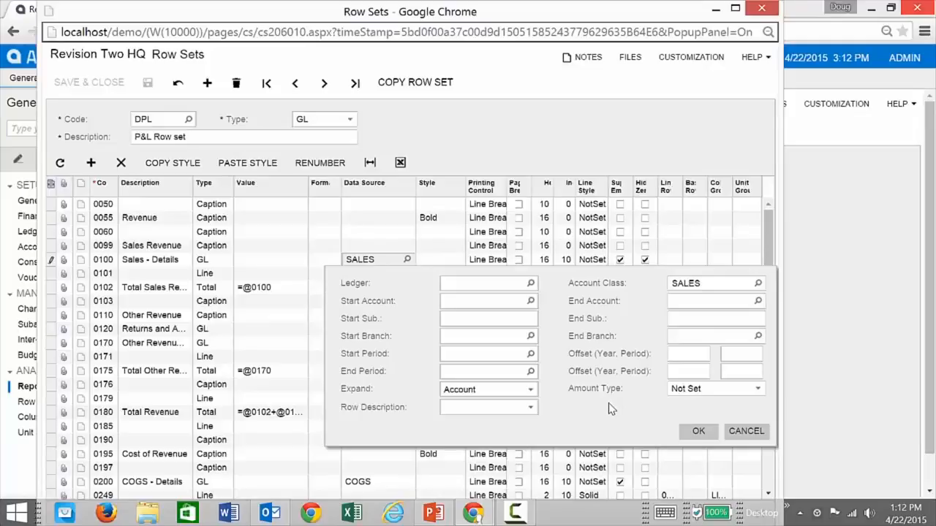
click(757, 434)
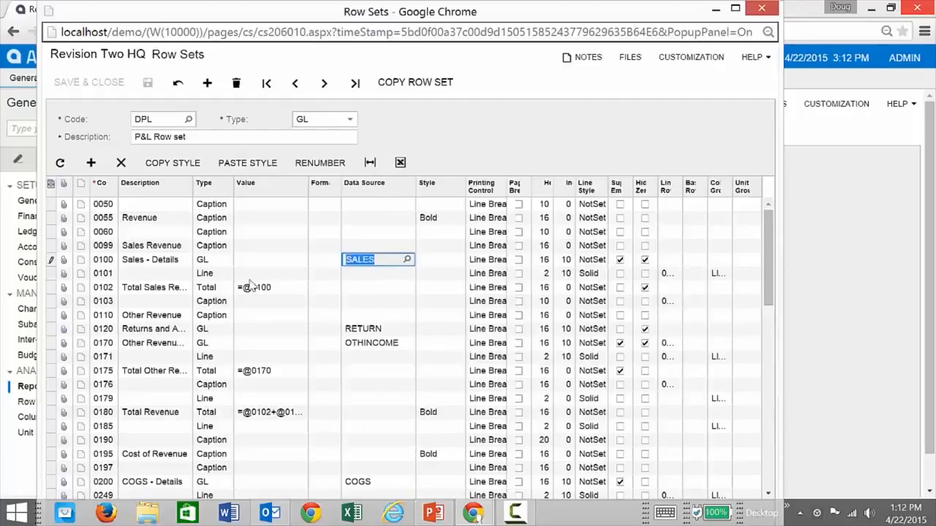
click(214, 276)
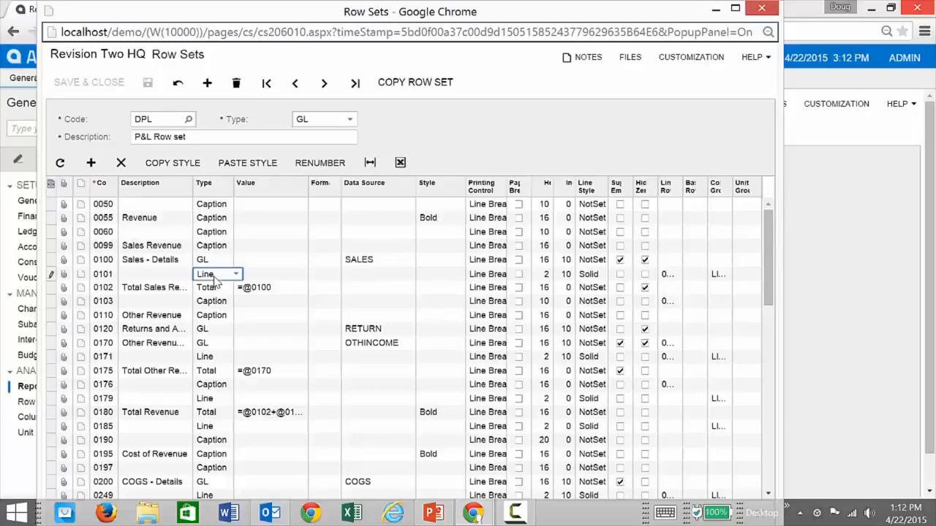
click(216, 292)
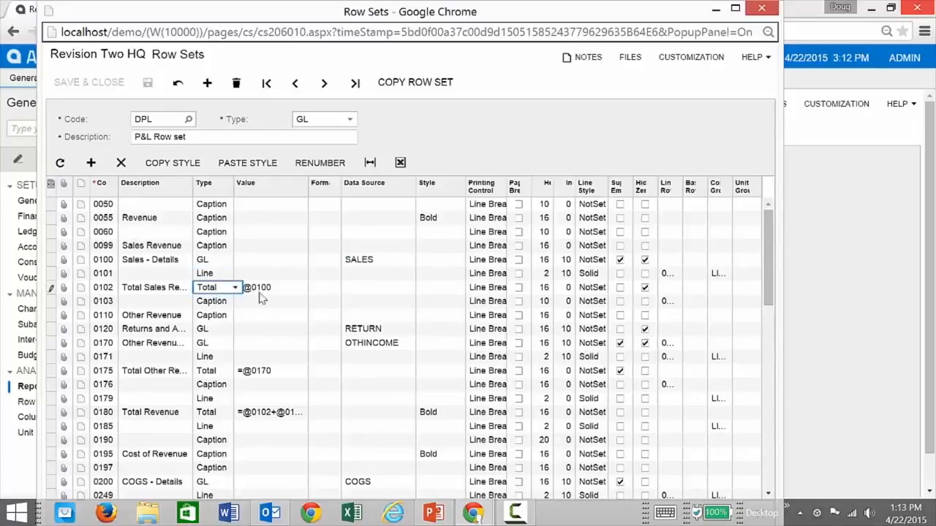
click(285, 289)
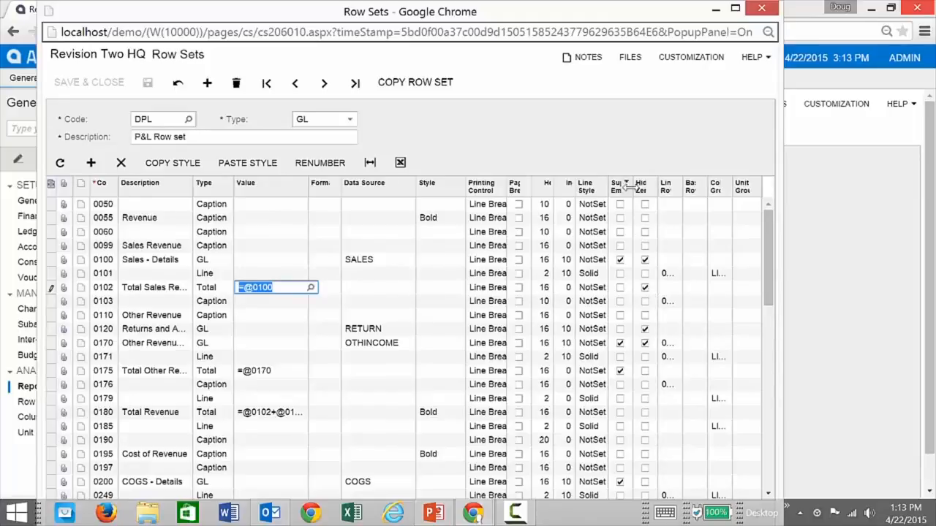
Widen the Linked Row column so linked codes like 0102 and 0175 are readable.
drag(632, 187, 652, 191)
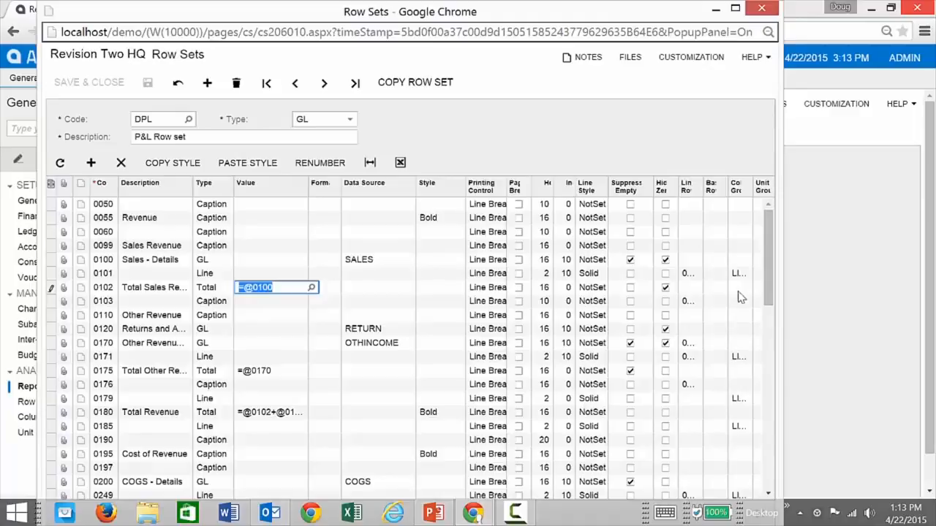
drag(702, 191, 728, 190)
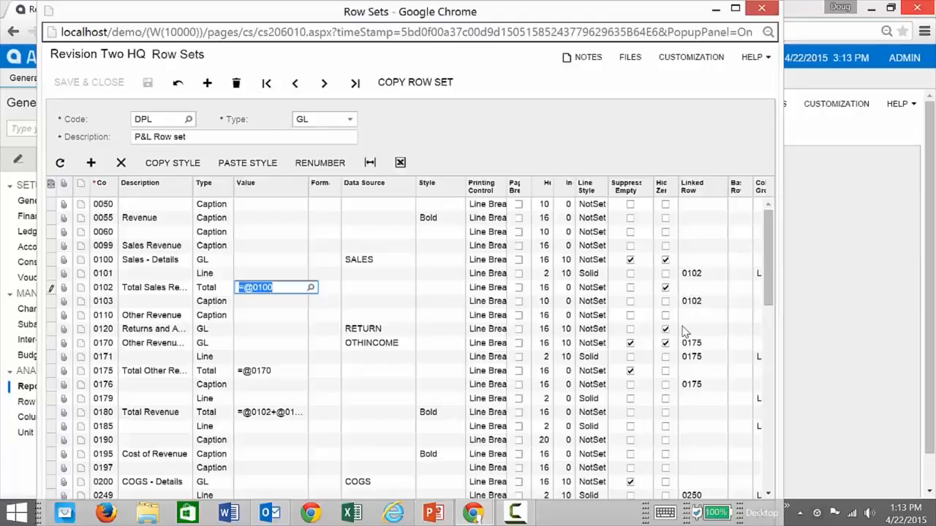
Bring the expense rows into view and select row 0350's =SORTD('0300','0345','B') sort formula.
scroll(412, 362, down, 1)
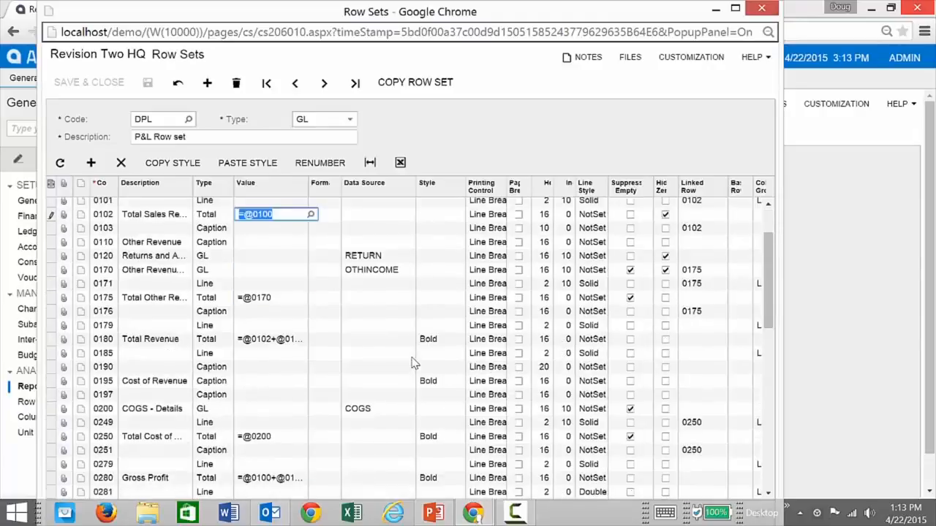
scroll(411, 362, down, 1)
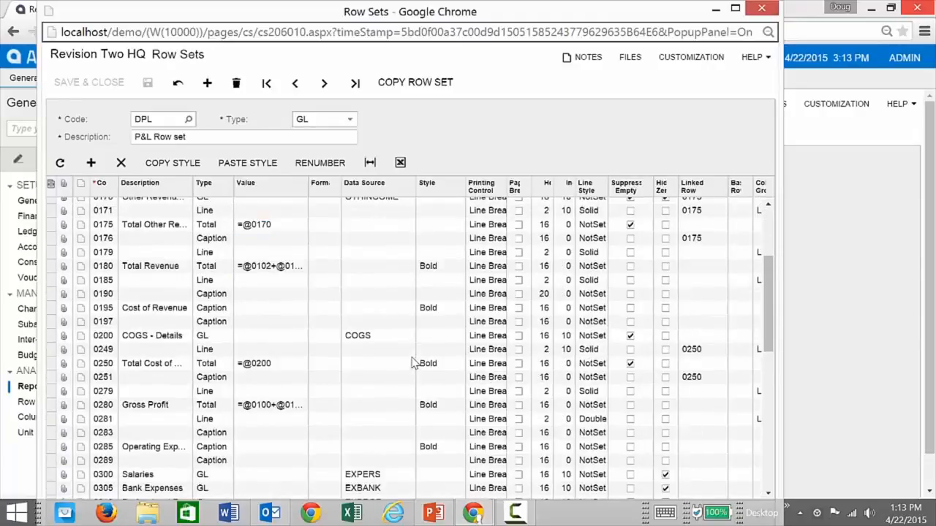
scroll(412, 362, down, 4)
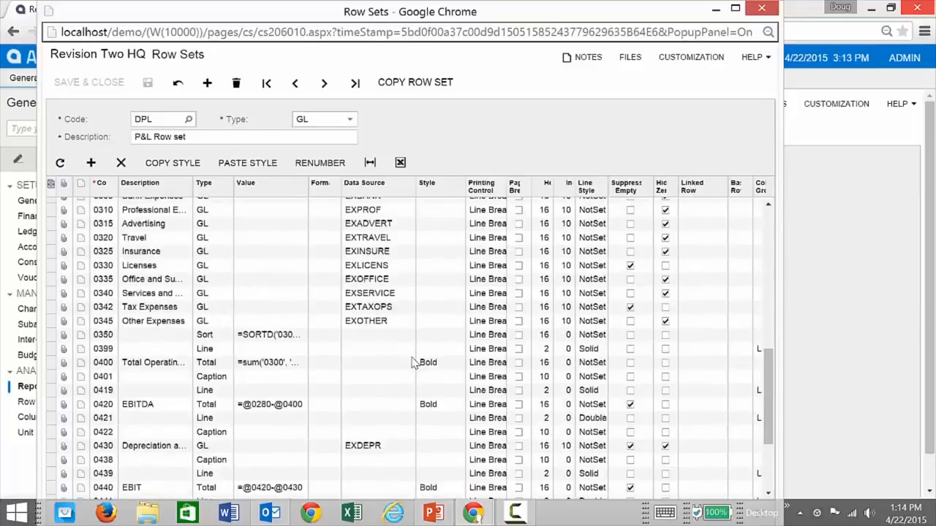
click(302, 339)
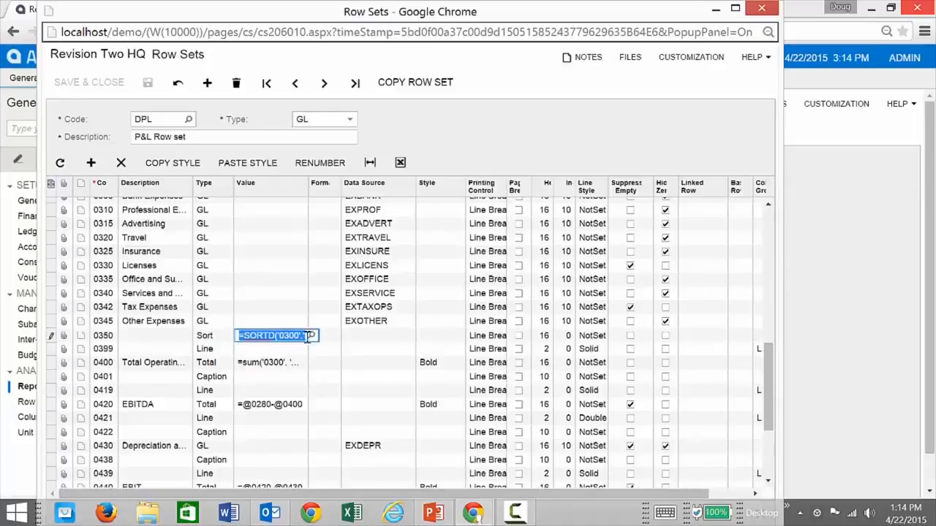
click(311, 335)
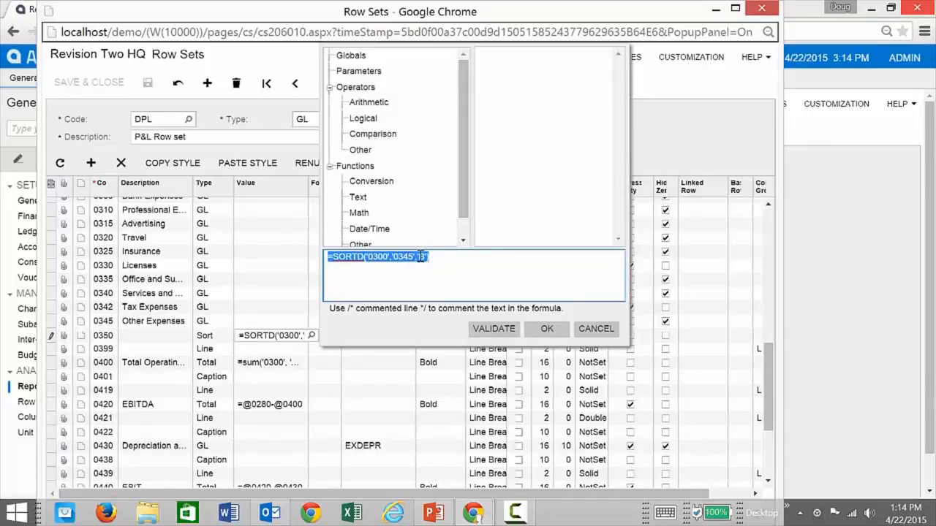
click(592, 329)
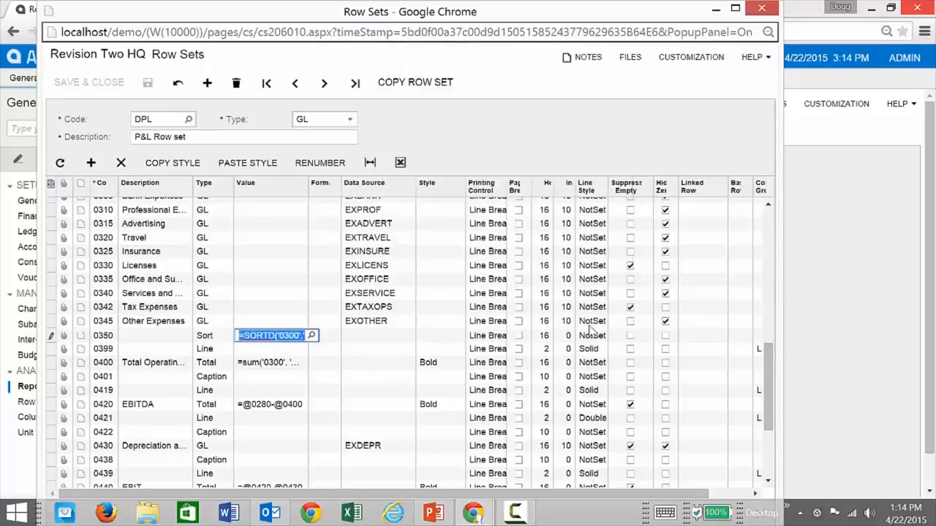
click(292, 367)
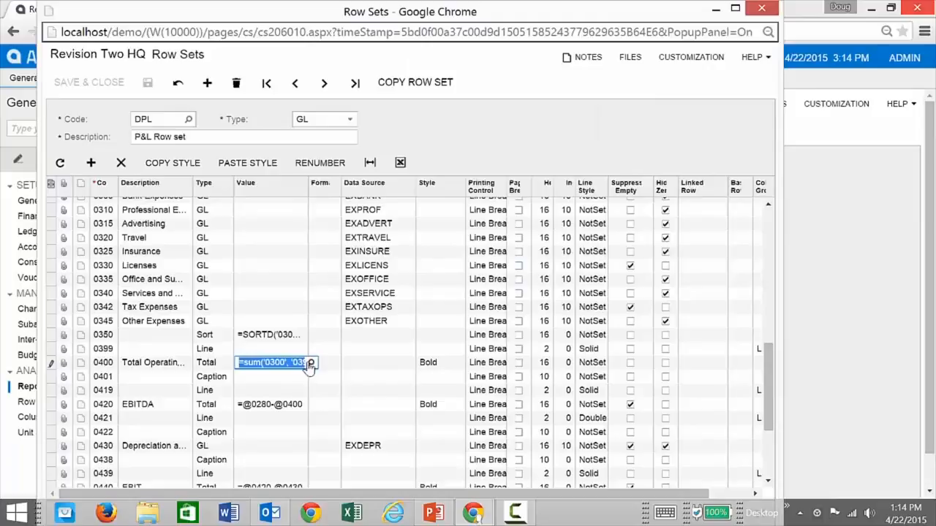
click(310, 362)
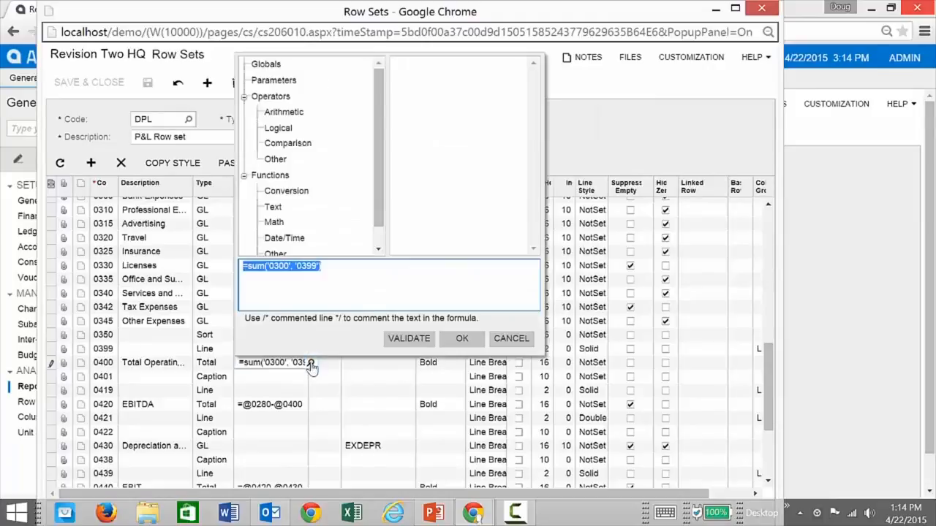
click(325, 267)
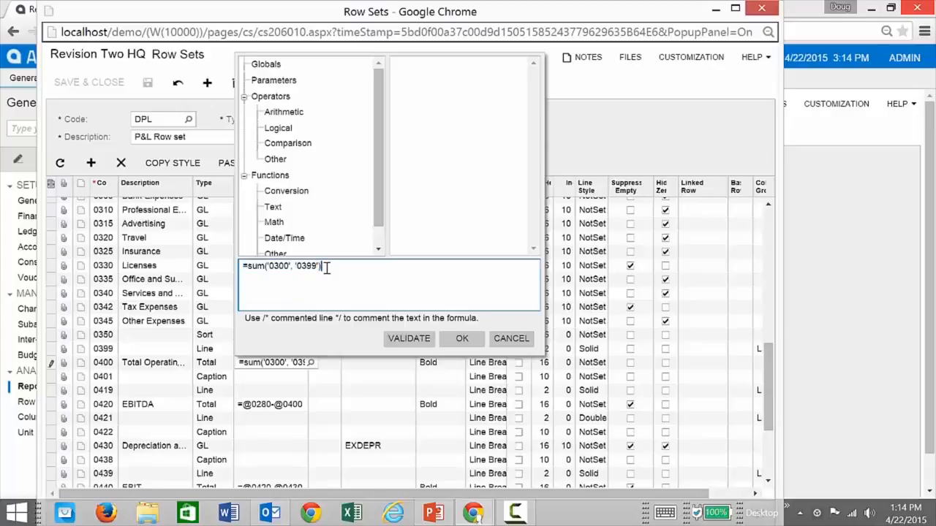
drag(376, 210, 384, 250)
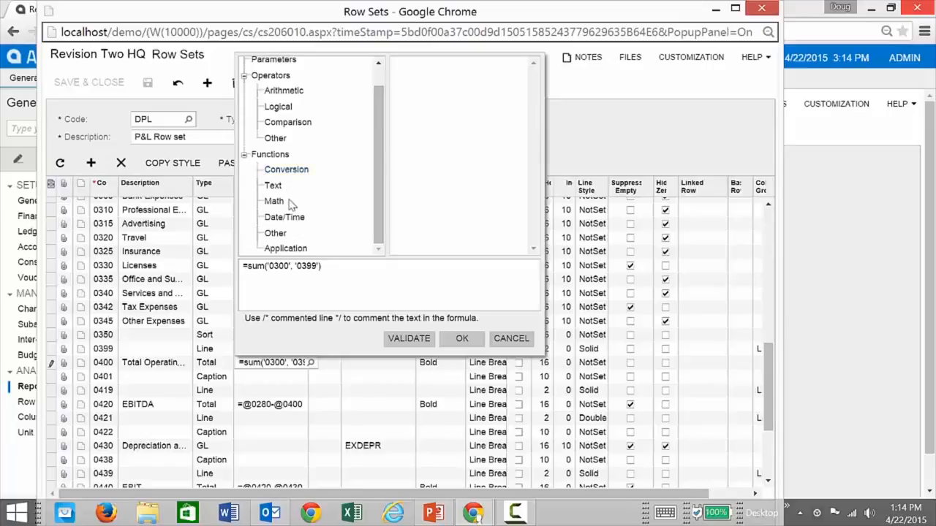
click(285, 249)
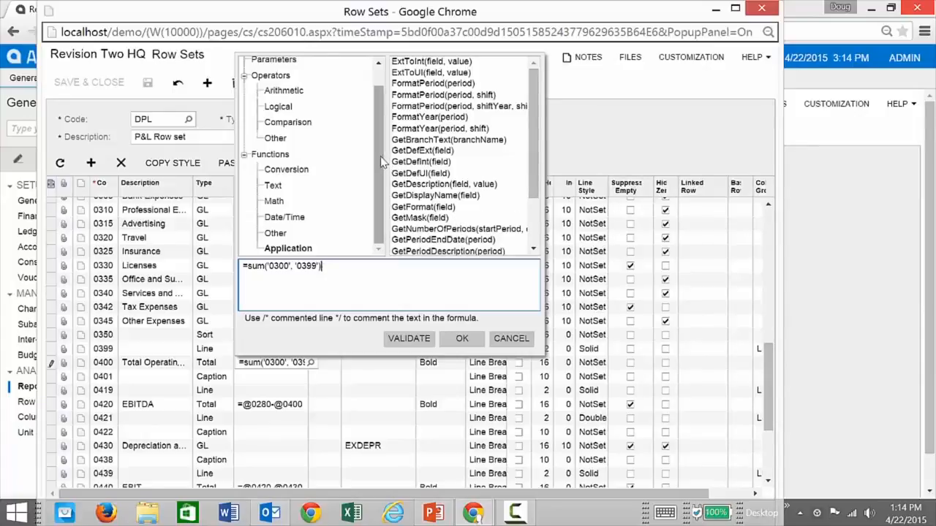
drag(378, 155, 372, 111)
click(296, 84)
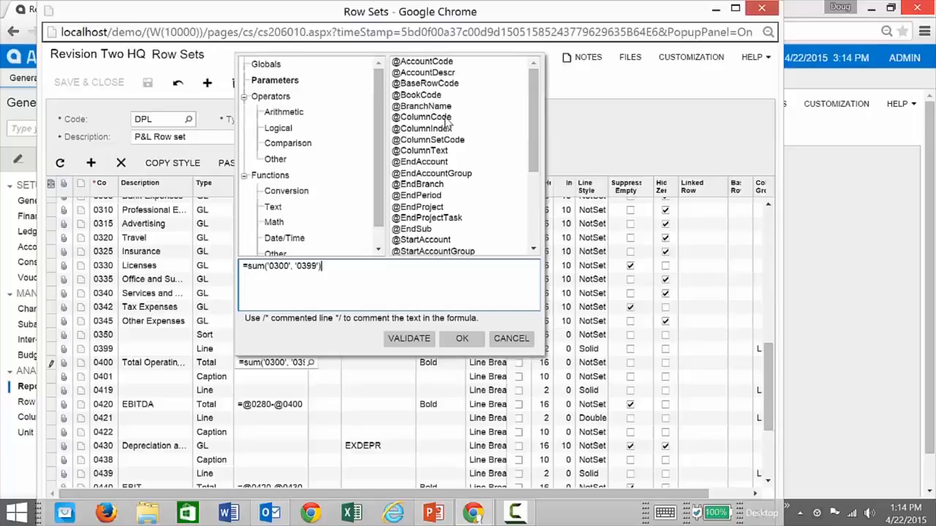
click(255, 66)
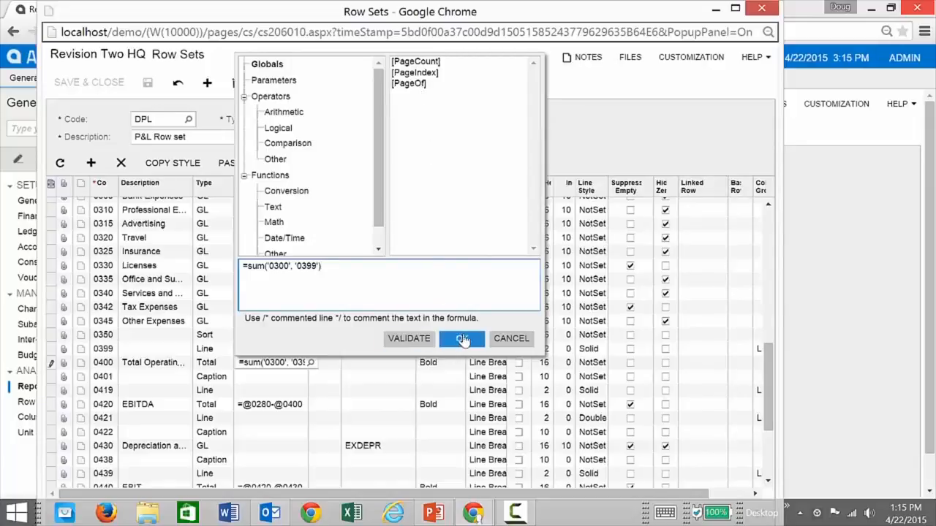
click(511, 338)
scroll(343, 337, down, 2)
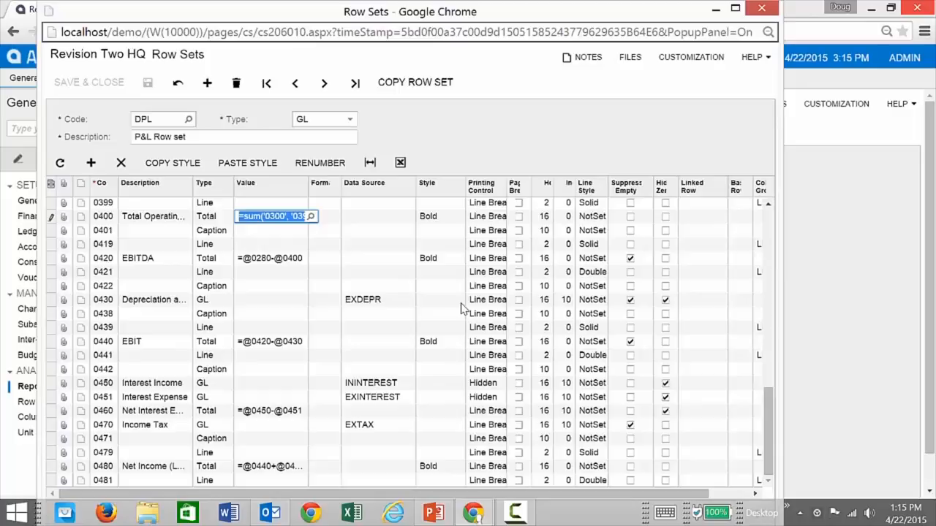
Open the DPLP 'P&L' column set in a widened window and add column D (GL, width 70).
click(761, 8)
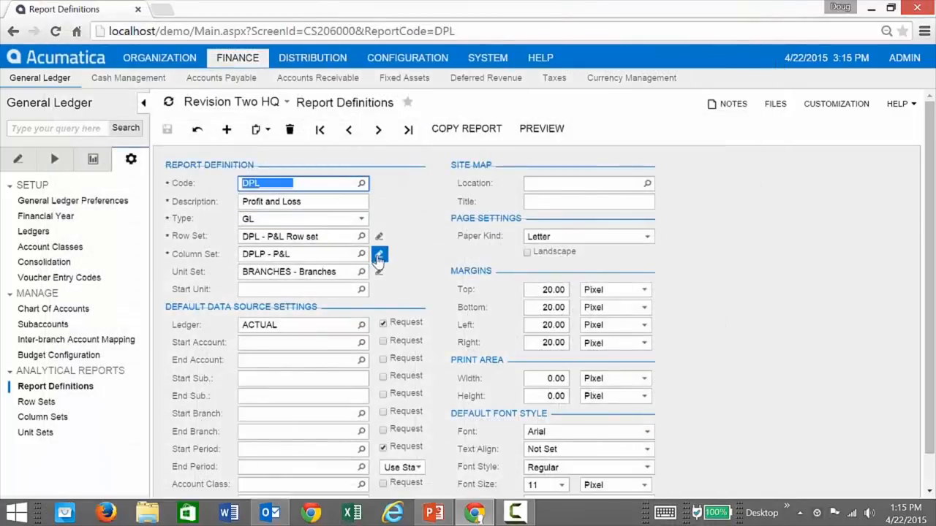
click(378, 256)
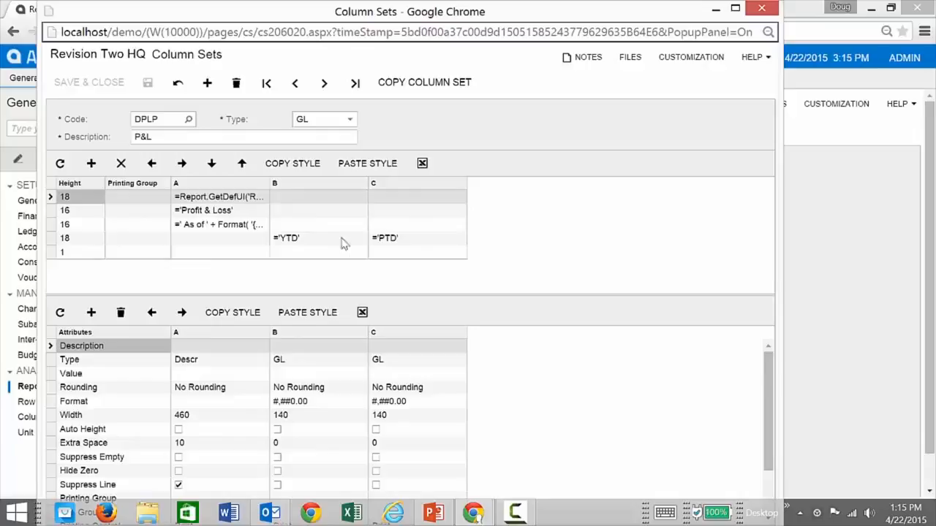
drag(780, 278, 843, 278)
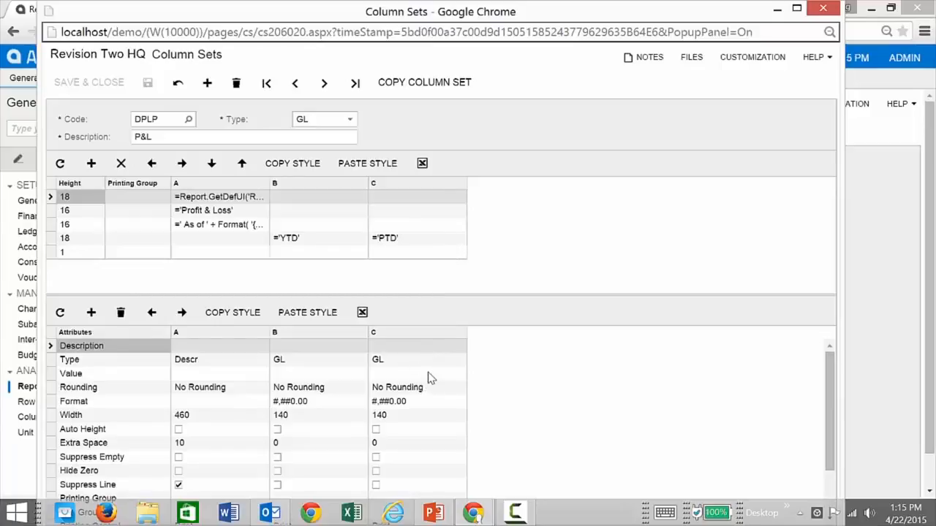
click(92, 312)
Make column D a Calc column with the value =B-C.
click(482, 364)
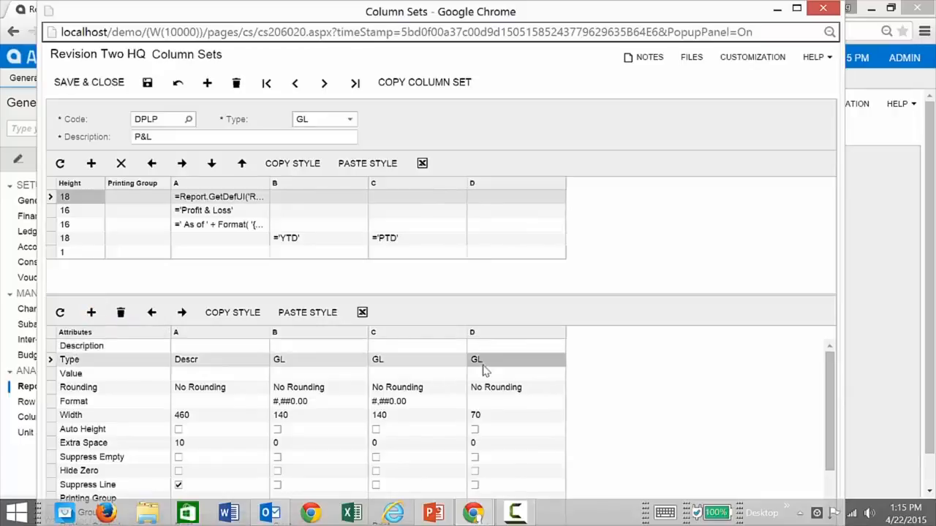
click(486, 360)
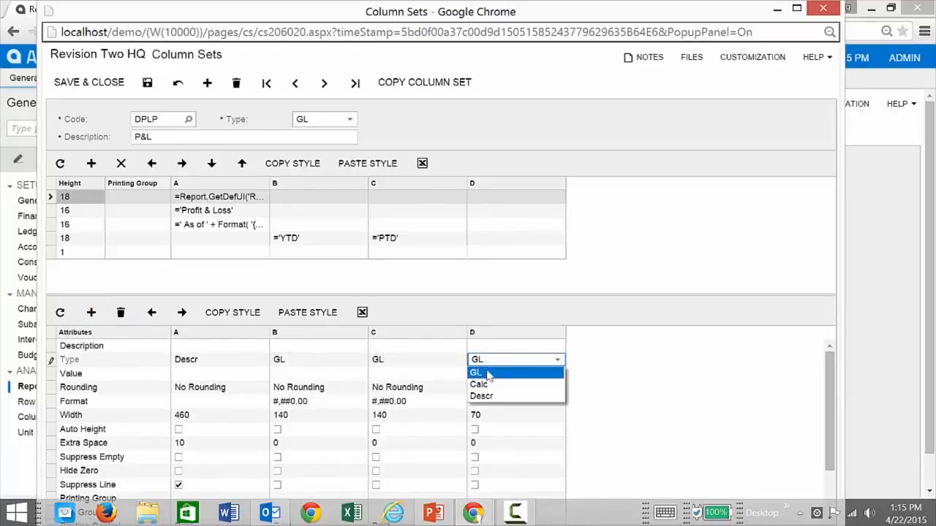
click(488, 388)
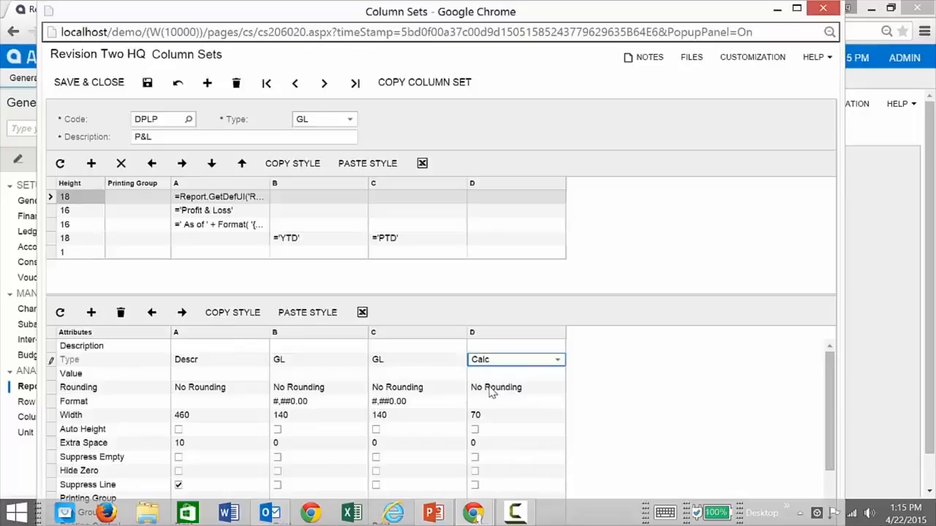
click(488, 373)
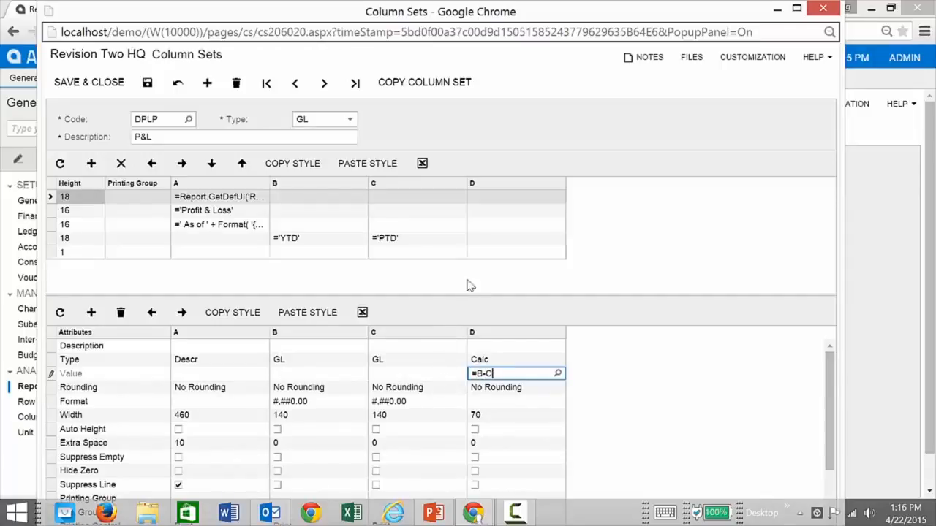
Give column D the heading ='YTD-PTD' on row 4 and save the column set.
click(482, 242)
click(486, 243)
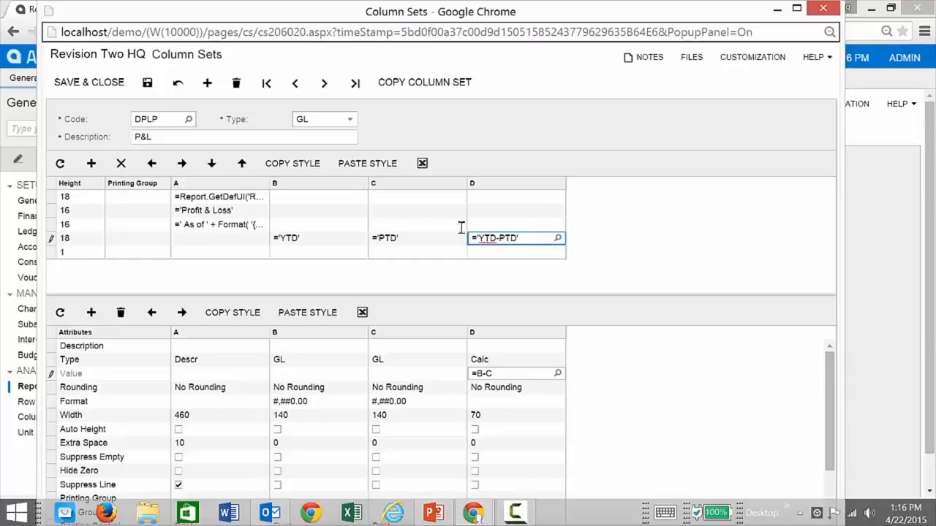
click(146, 82)
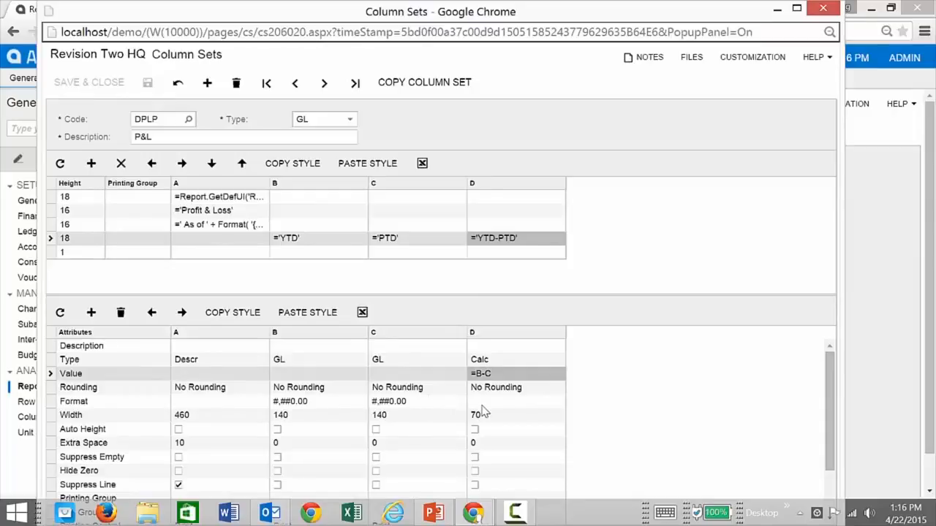
Review column D's Data Source settings without changes, then close the Column Sets editor.
scroll(487, 418, down, 2)
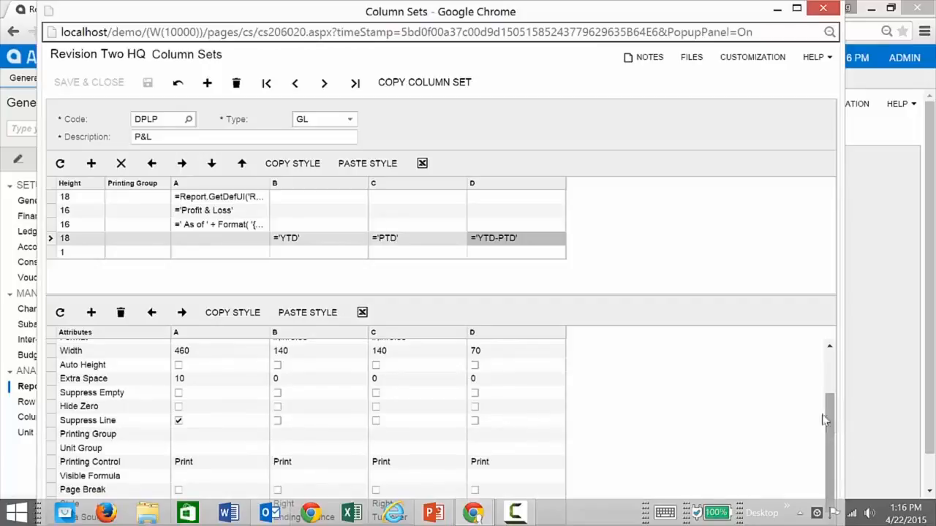
mouse_move(655, 10)
mouse_down()
mouse_move(658, 36)
mouse_move(652, 15)
mouse_up()
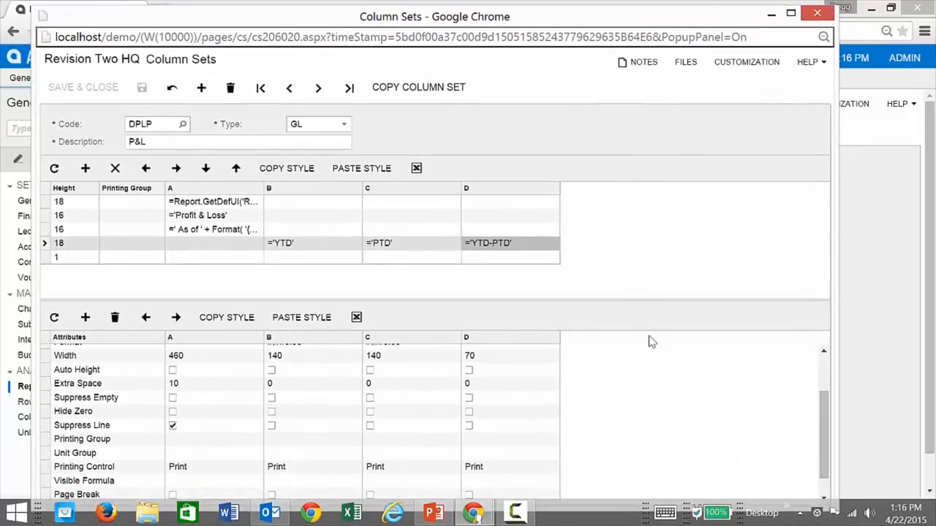
scroll(827, 413, down, 1)
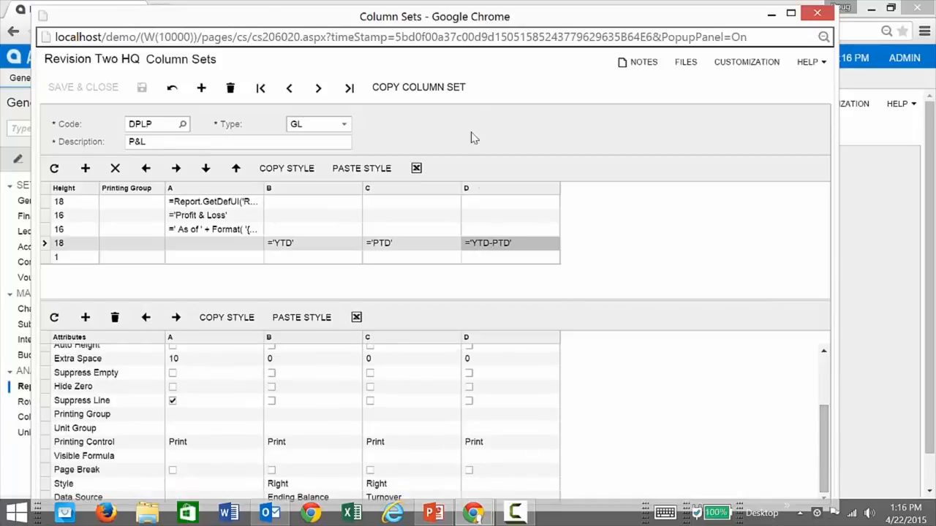
mouse_move(470, 7)
mouse_down()
mouse_move(467, 31)
mouse_move(465, 3)
mouse_up()
scroll(553, 432, down, 2)
click(503, 463)
click(546, 463)
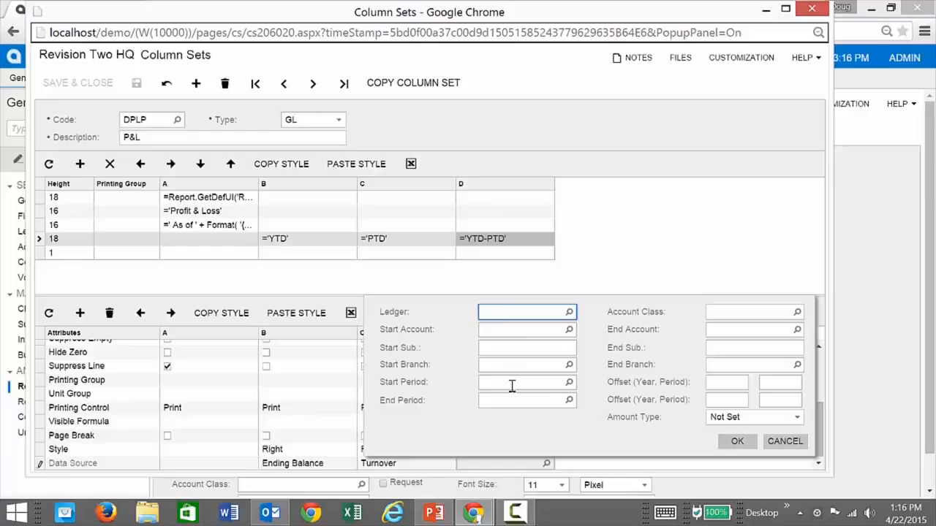
click(782, 445)
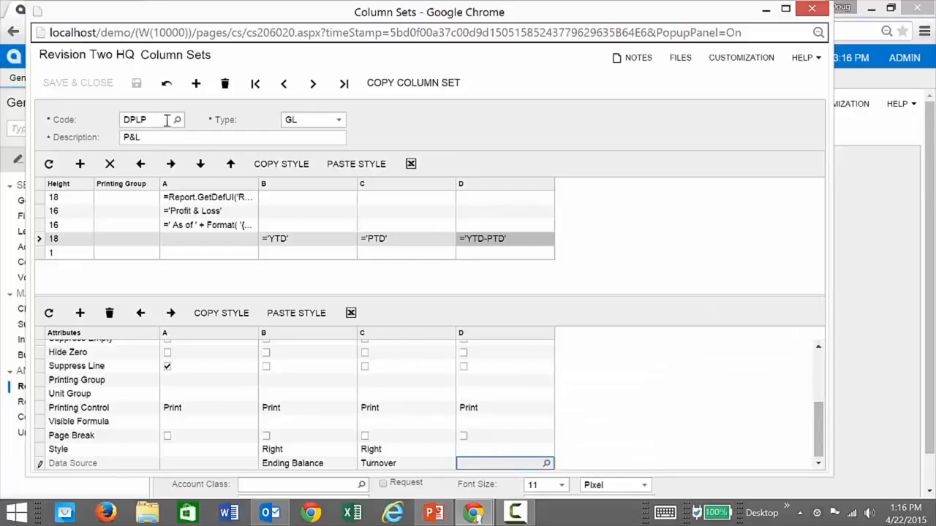
click(812, 9)
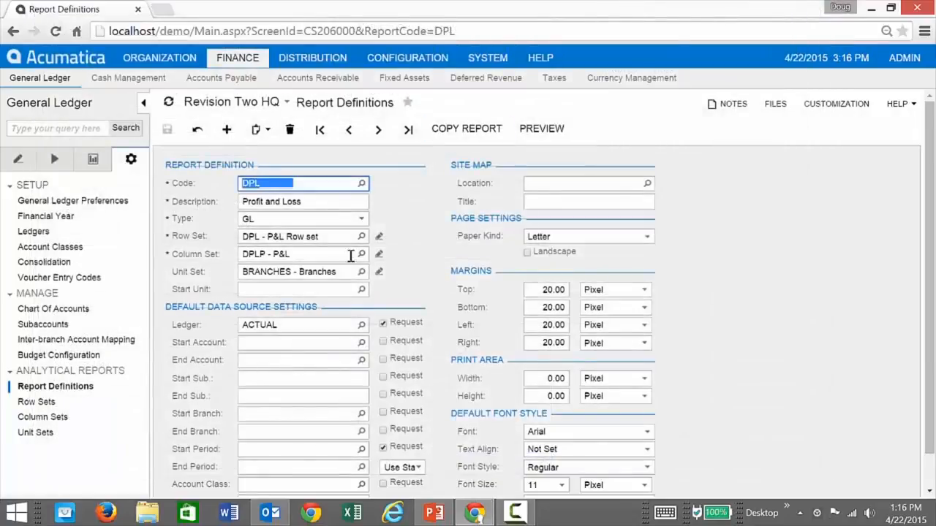
click(537, 129)
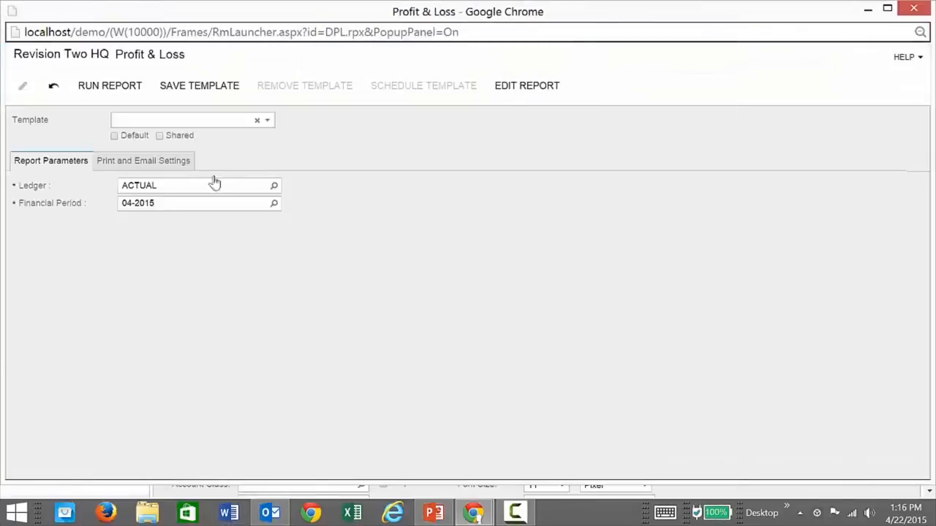
click(87, 85)
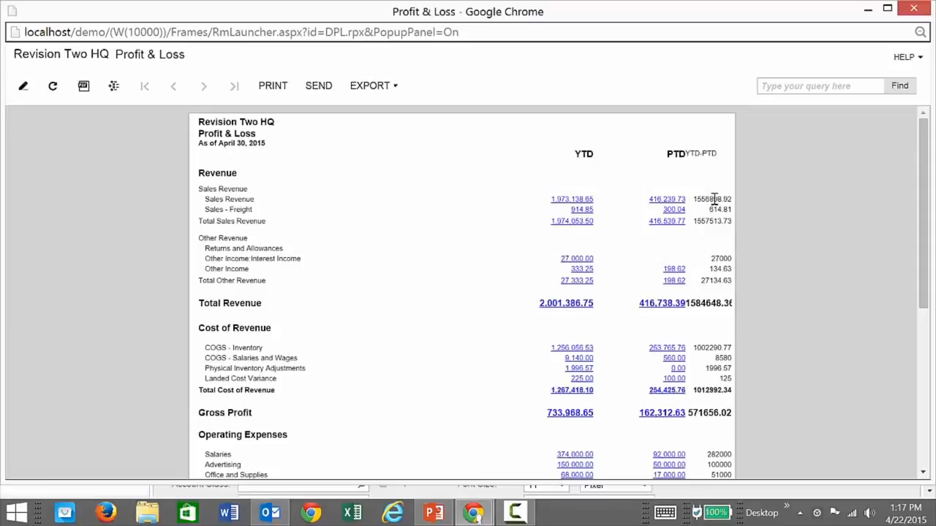
click(913, 8)
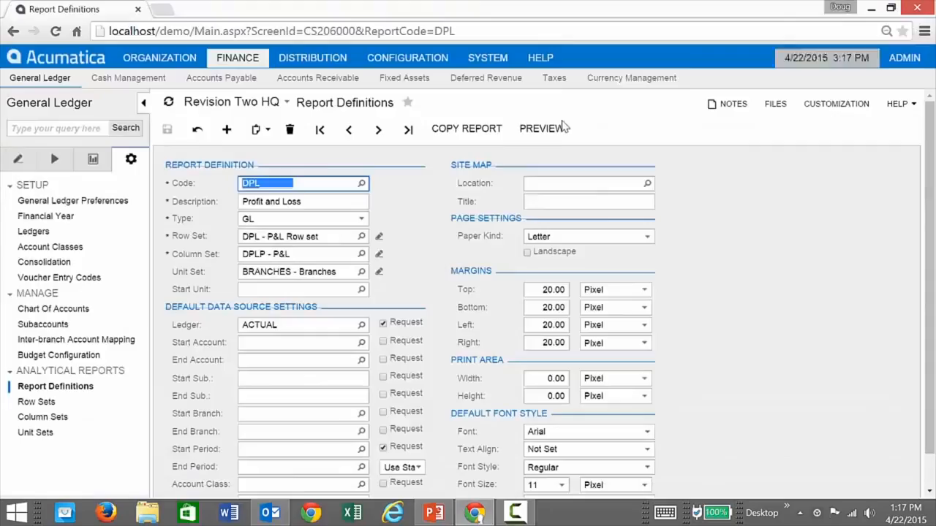
Copy column C's styles to column D for the row 4 heading and row 5.
click(379, 254)
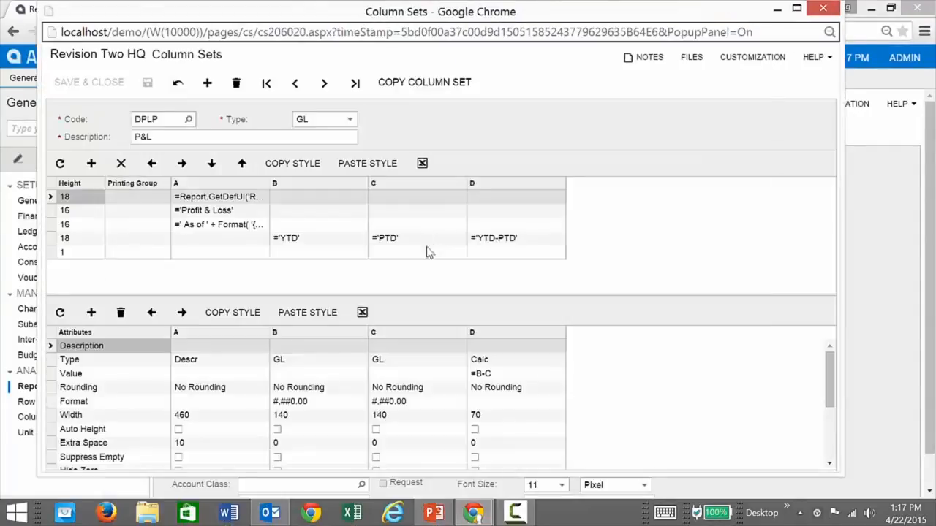
click(413, 242)
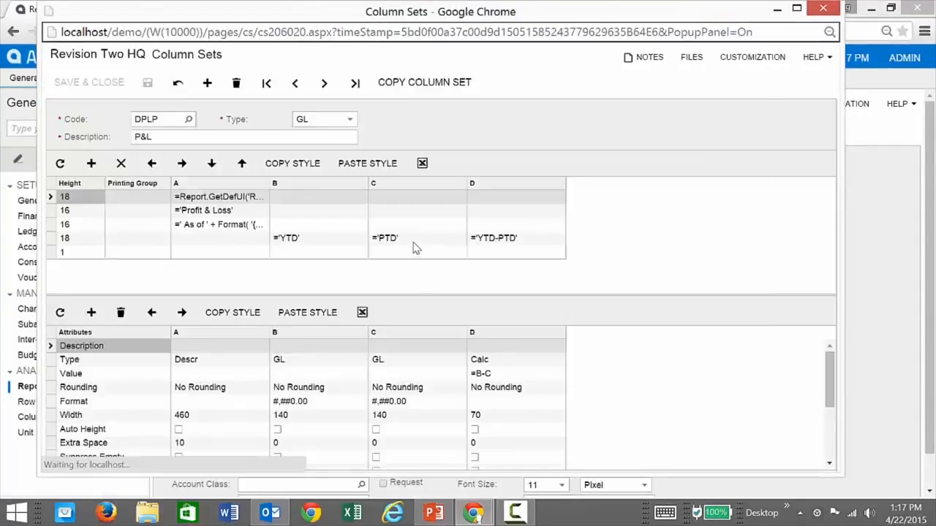
click(307, 167)
click(537, 243)
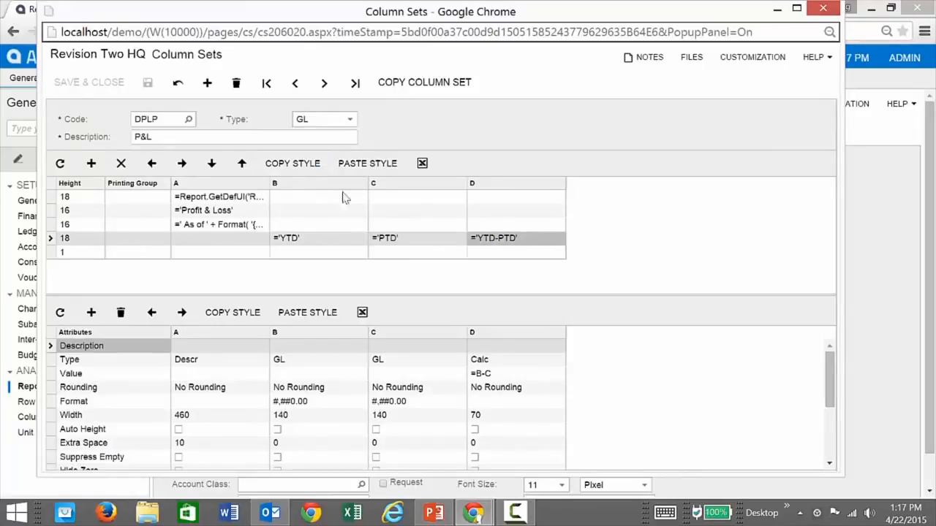
click(375, 170)
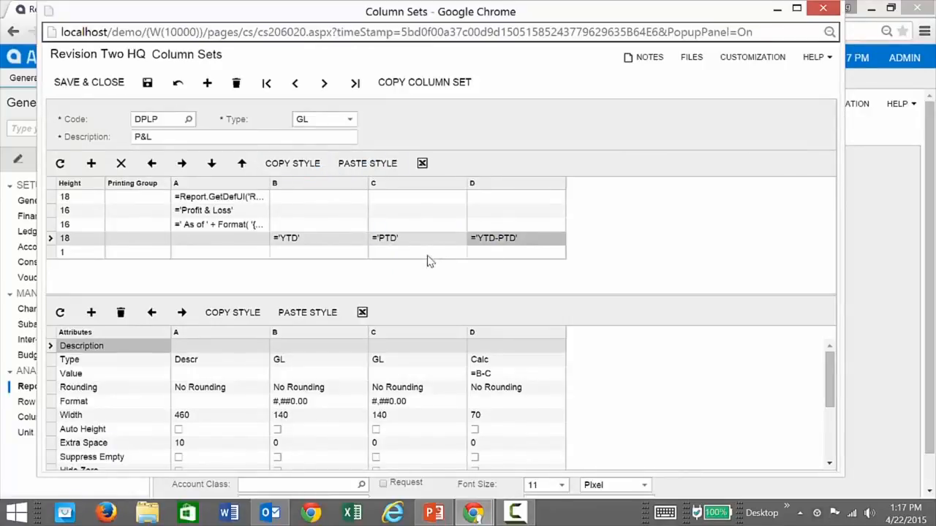
click(410, 251)
click(313, 165)
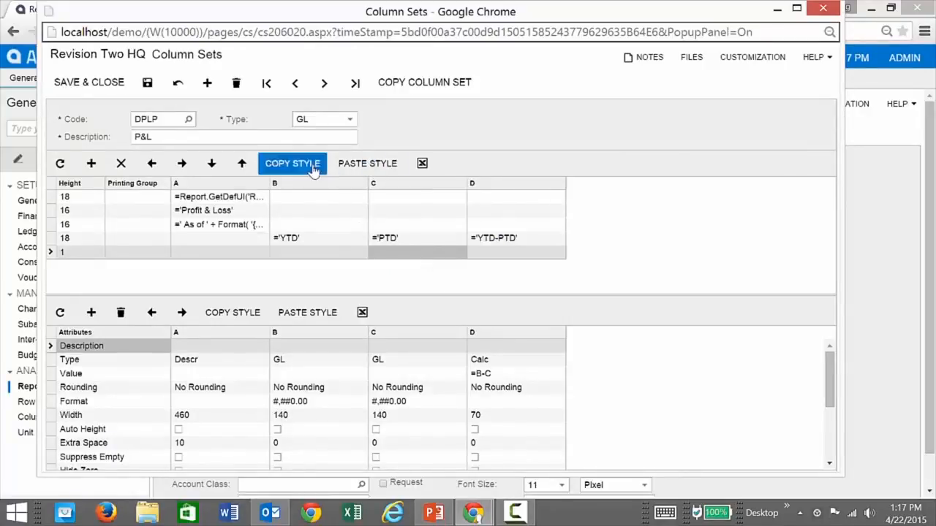
click(512, 253)
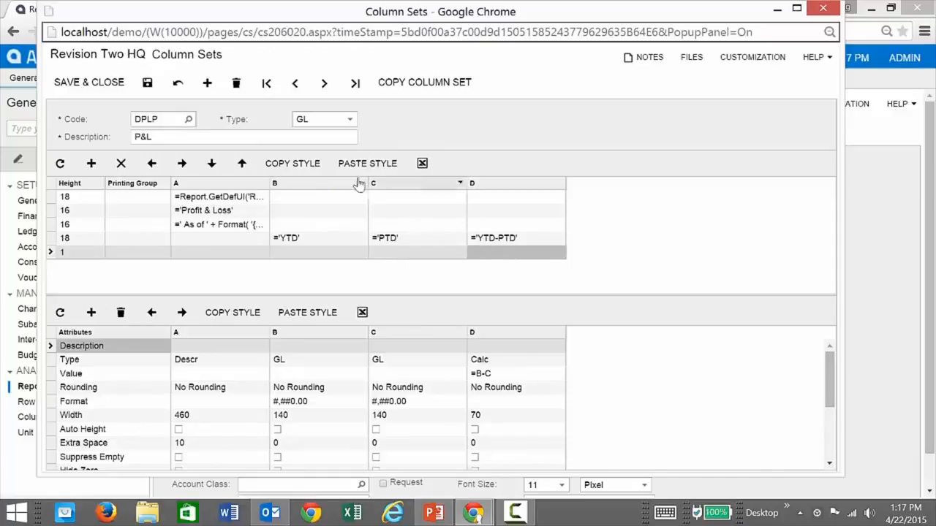
Give column D column C's #,##0.00 format and width 140, and begin changing column A's width.
click(406, 406)
click(409, 407)
key(ctrl+c)
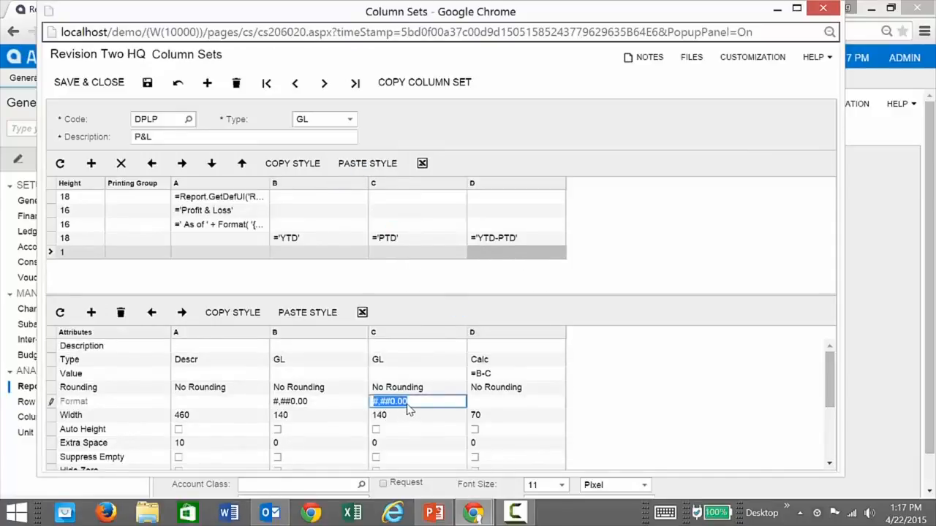
click(490, 401)
key(ctrl+v)
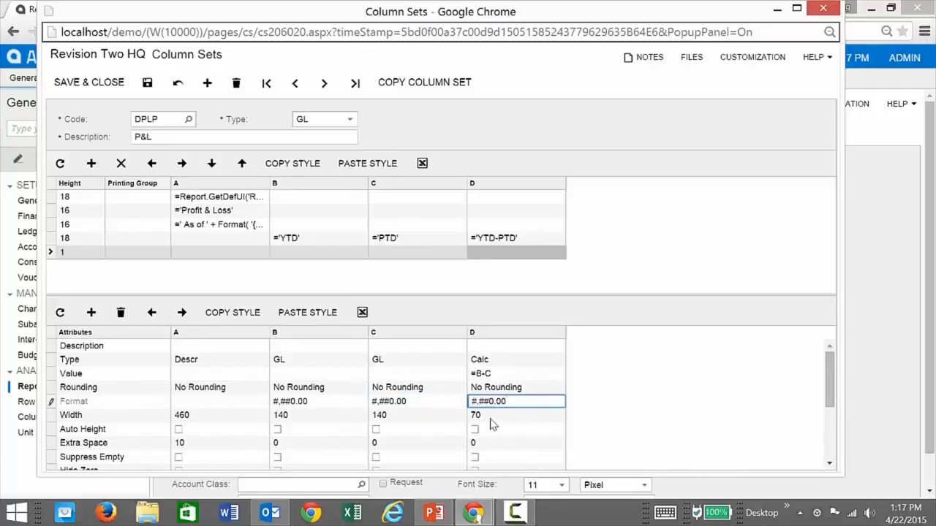
click(491, 421)
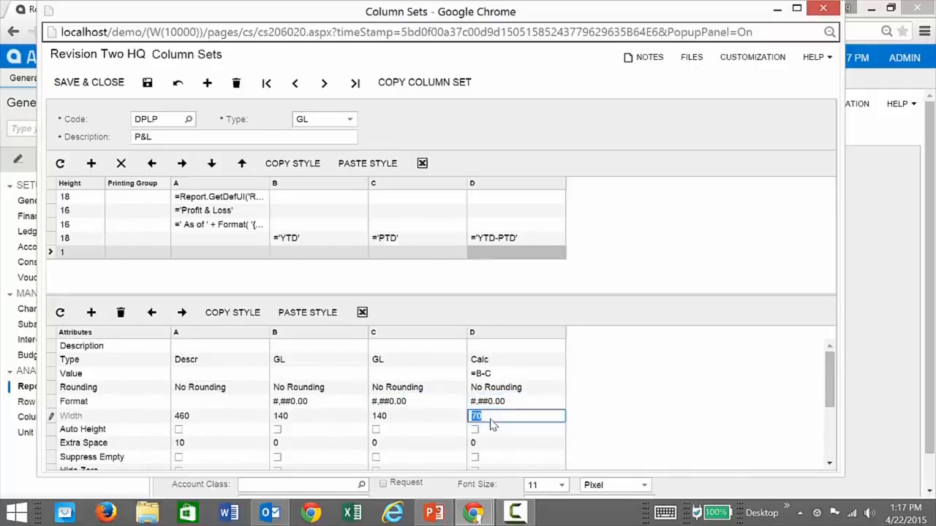
text(140)
click(216, 421)
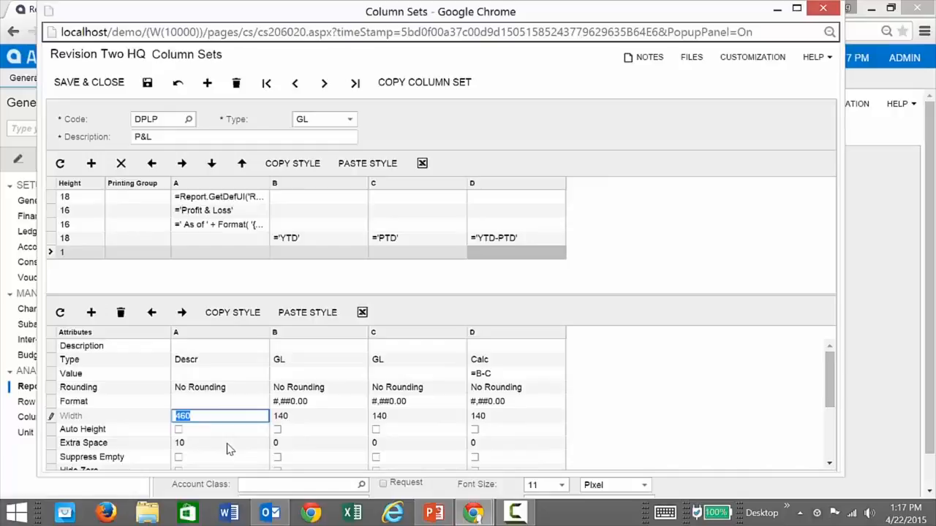
Set column A's width to 320 and try copying column C's Style to column D.
text(320)
scroll(457, 426, down, 3)
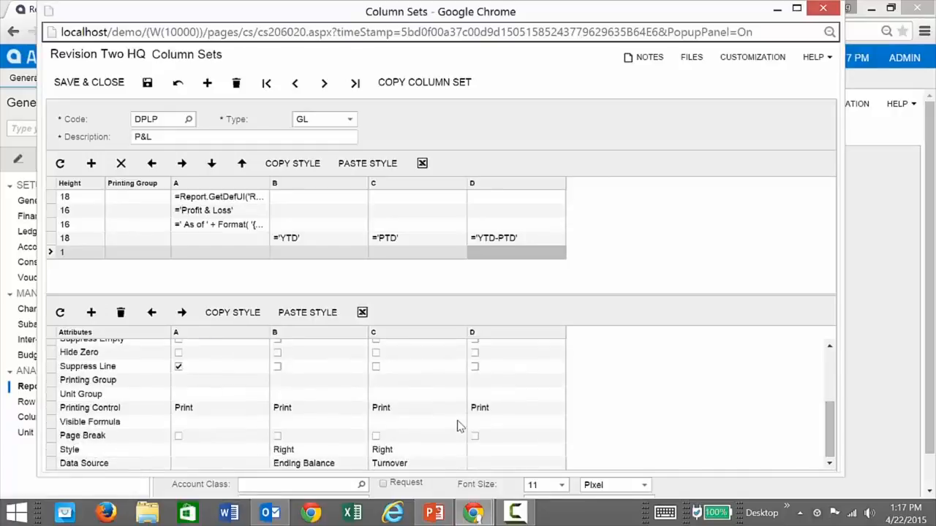
click(495, 451)
click(407, 453)
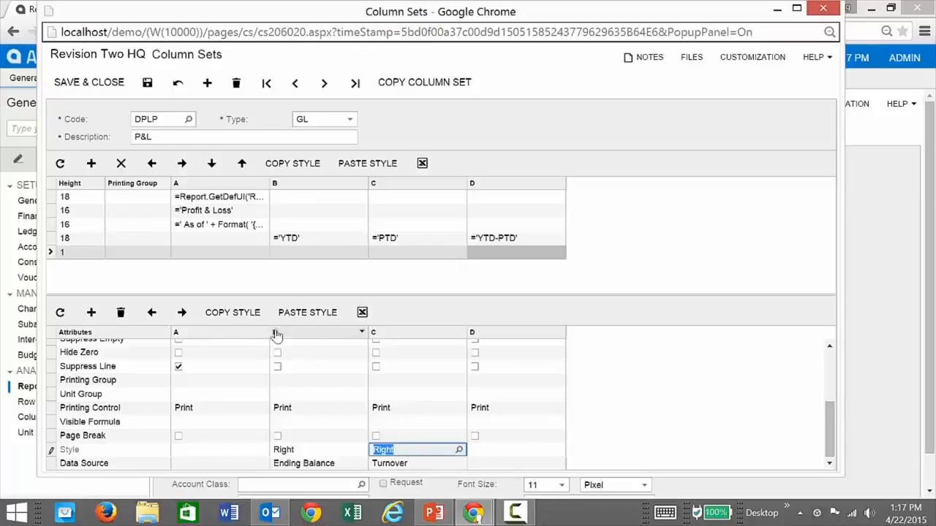
click(252, 316)
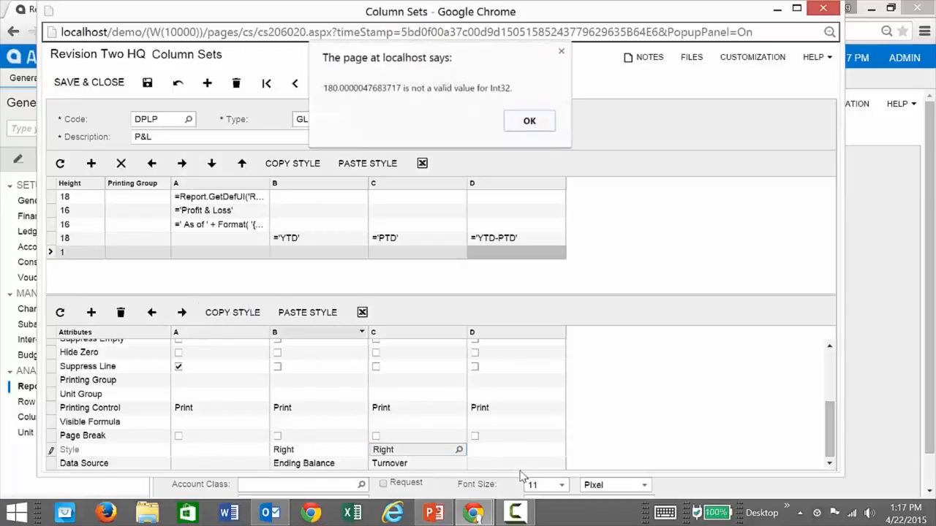
Dismiss the repeated 'not a valid value for Int32' alerts while retrying the save.
click(538, 125)
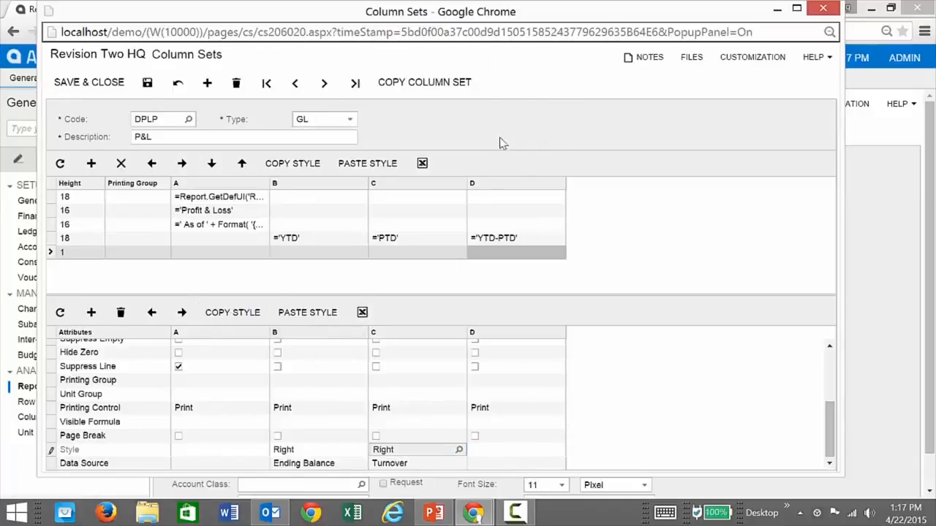
click(146, 84)
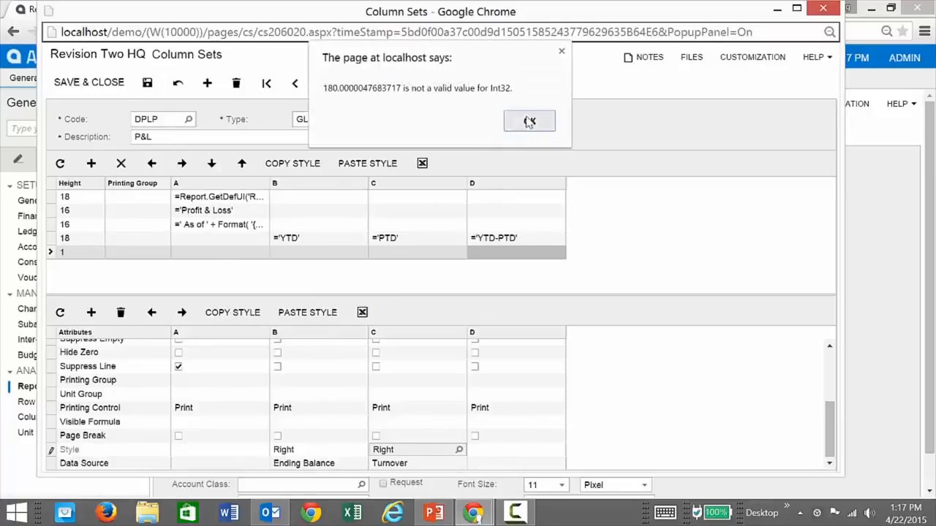
click(530, 122)
click(486, 451)
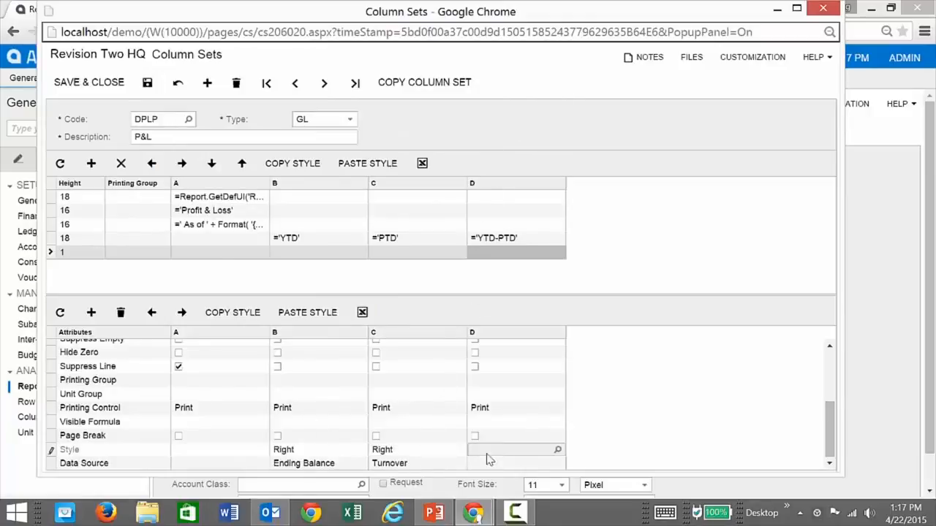
click(558, 451)
click(532, 122)
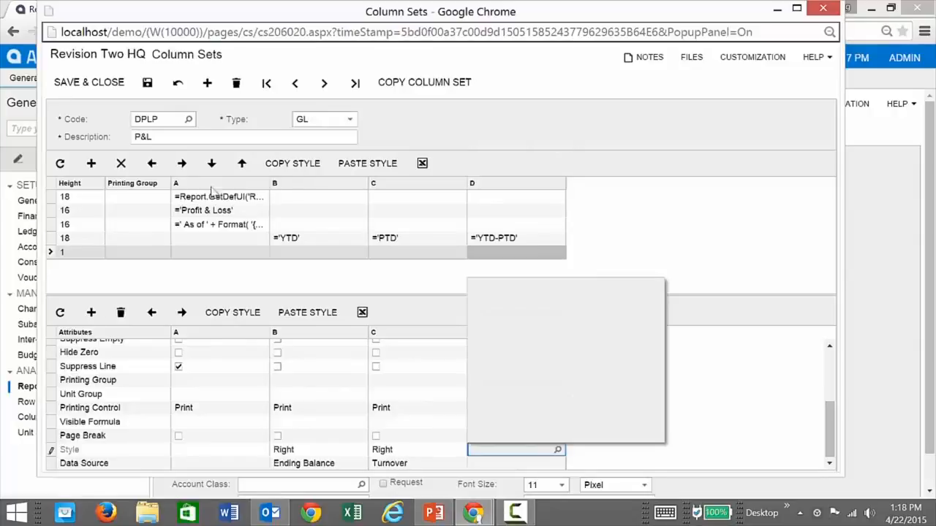
click(147, 83)
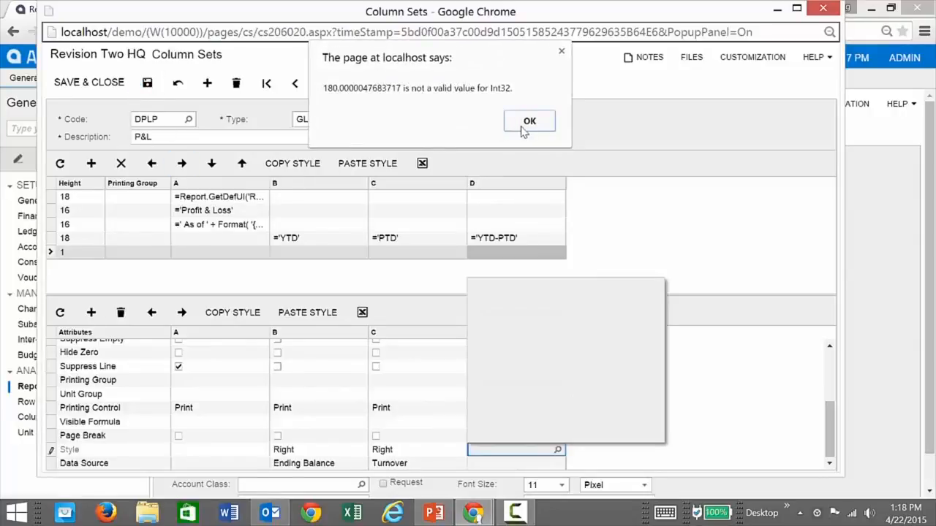
click(524, 129)
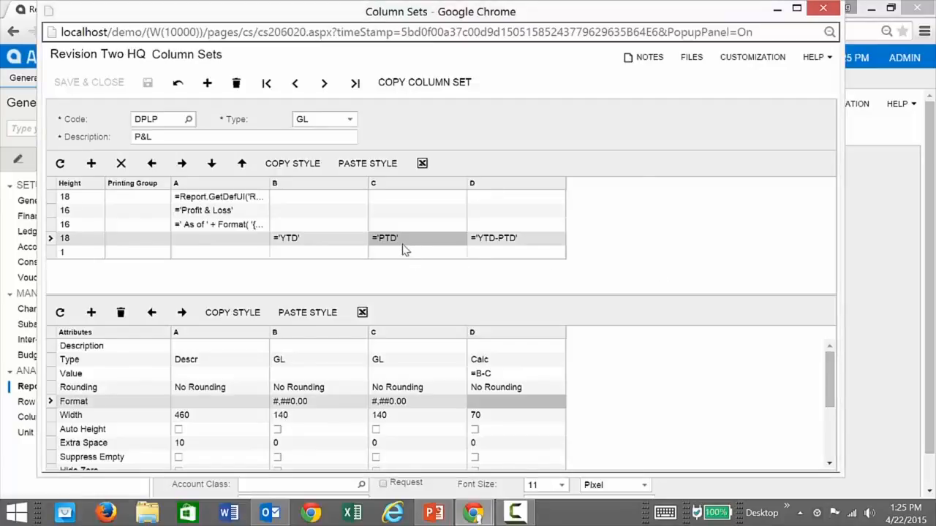
Paste column C's styles onto column D's YTD-PTD heading and row 1 cell.
click(310, 164)
click(502, 237)
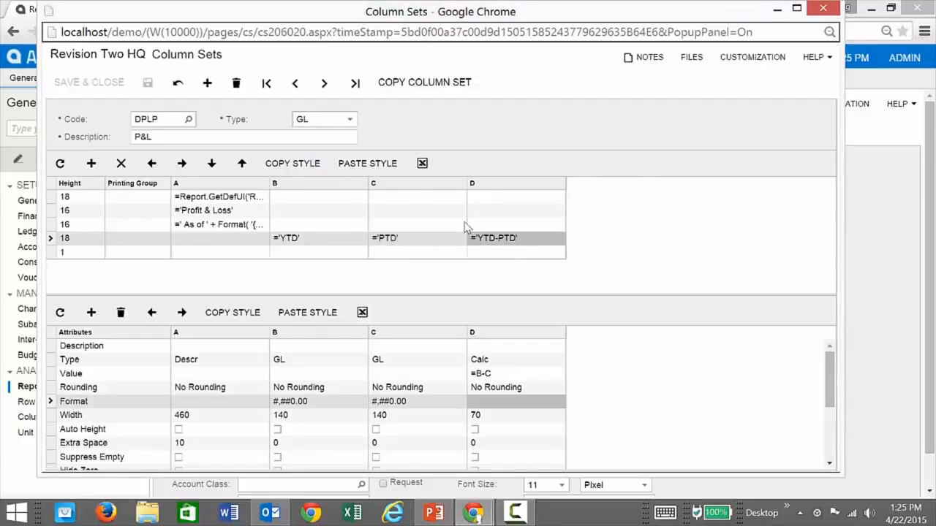
click(367, 163)
click(414, 254)
click(311, 164)
click(474, 253)
click(367, 163)
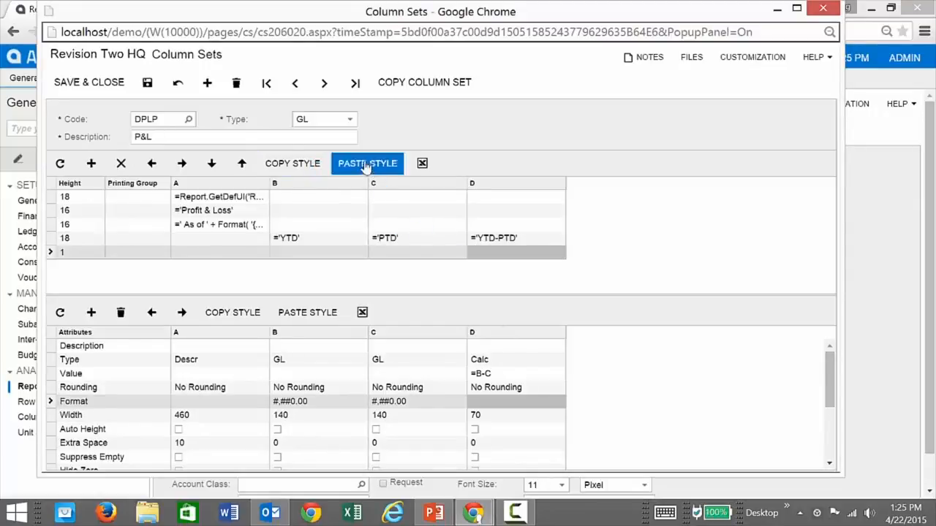
Set column D to #,##0.00 format and width 140, column A to width 320, and save.
click(488, 402)
click(489, 403)
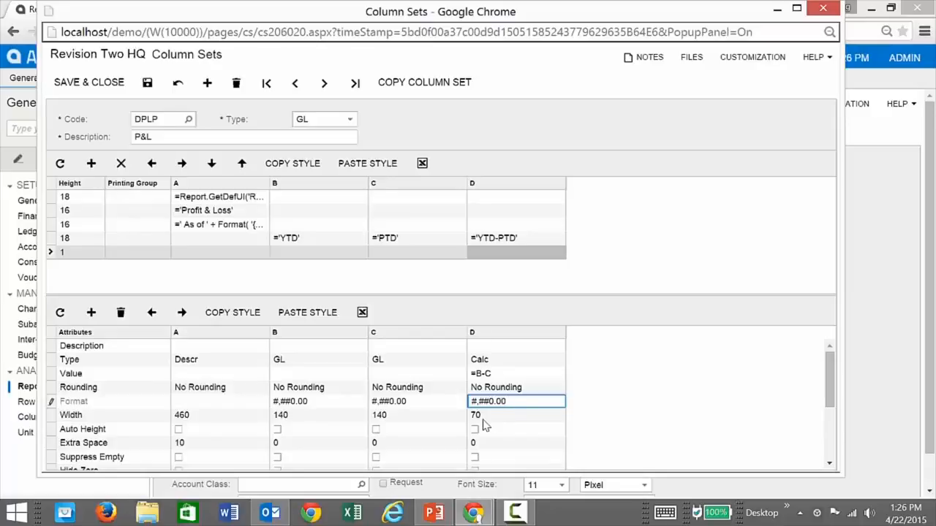
click(495, 418)
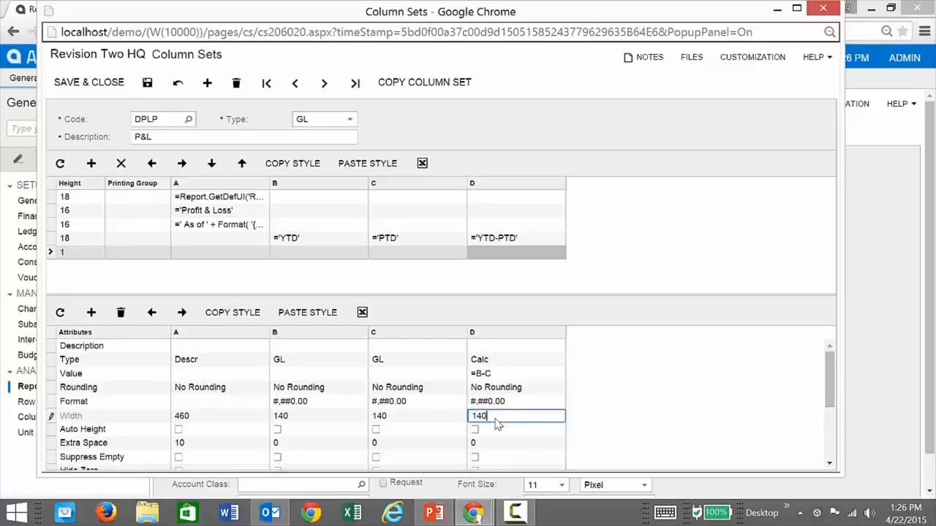
click(208, 418)
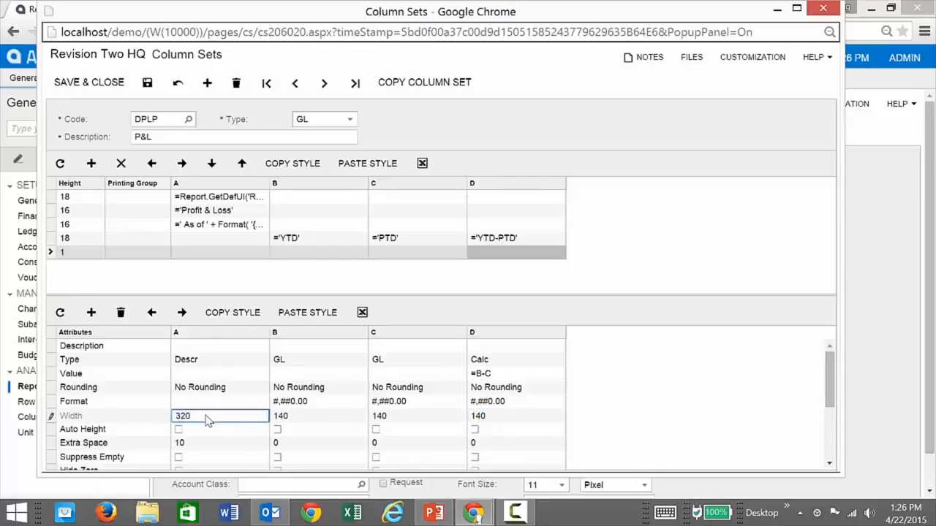
click(142, 83)
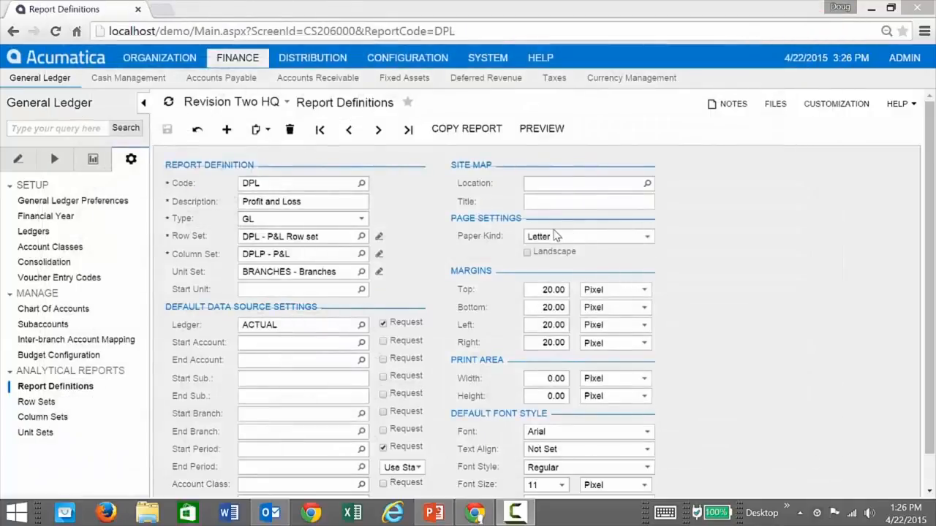
click(542, 128)
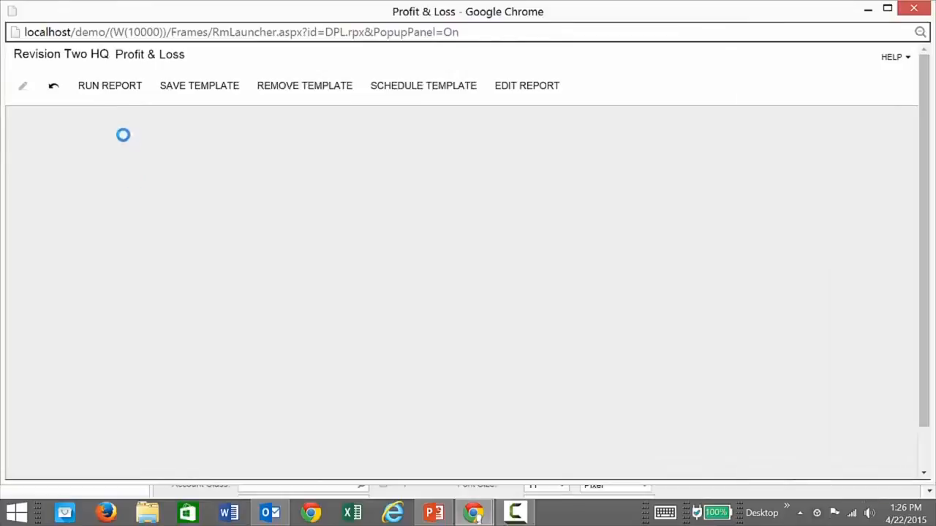
click(112, 91)
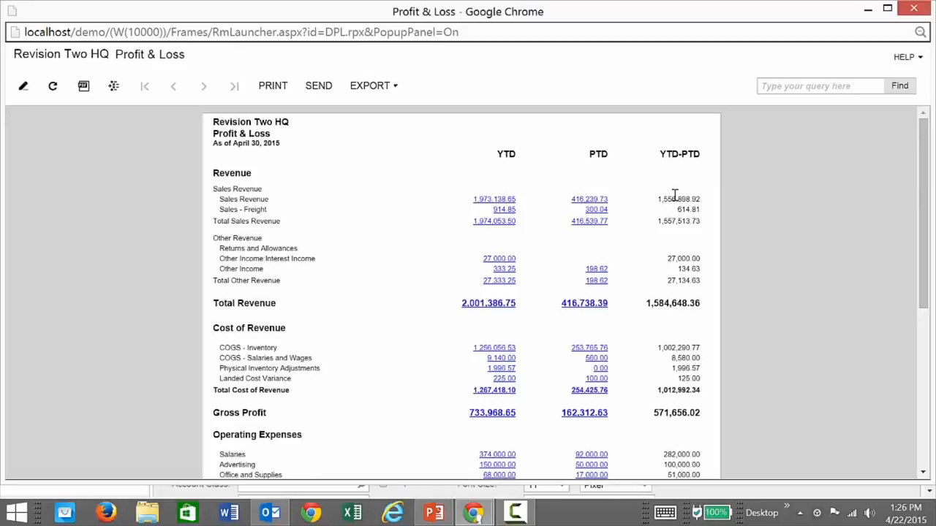
click(913, 8)
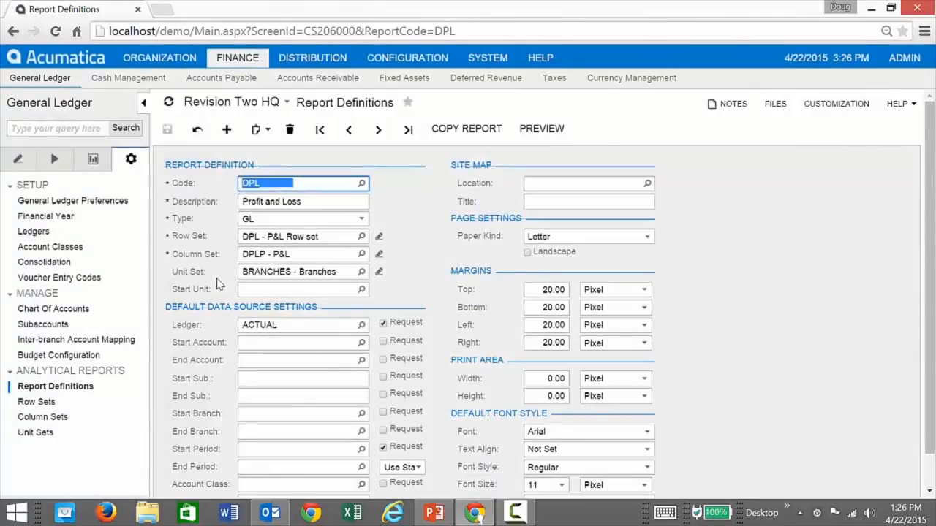
Open the BRANCHES unit set and check the ALL 'Consolidated Report' unit's data source.
click(361, 273)
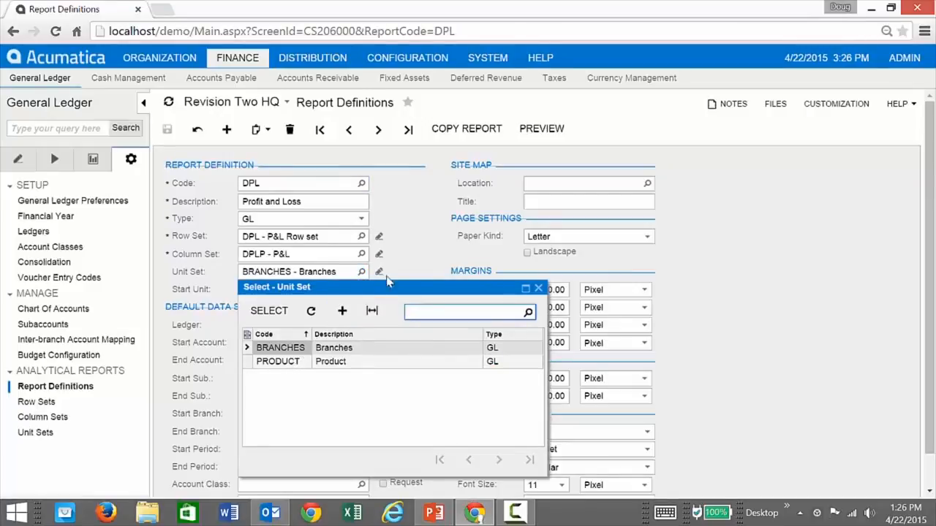
click(409, 271)
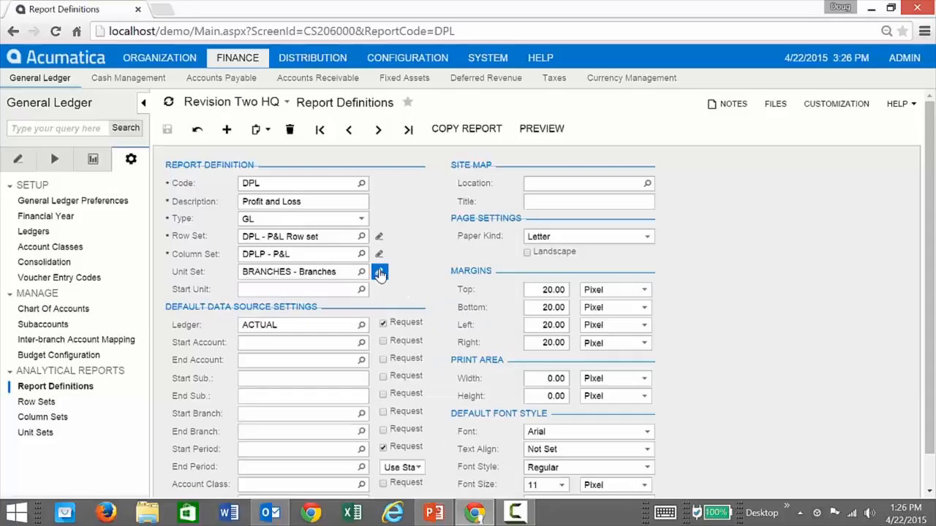
click(379, 272)
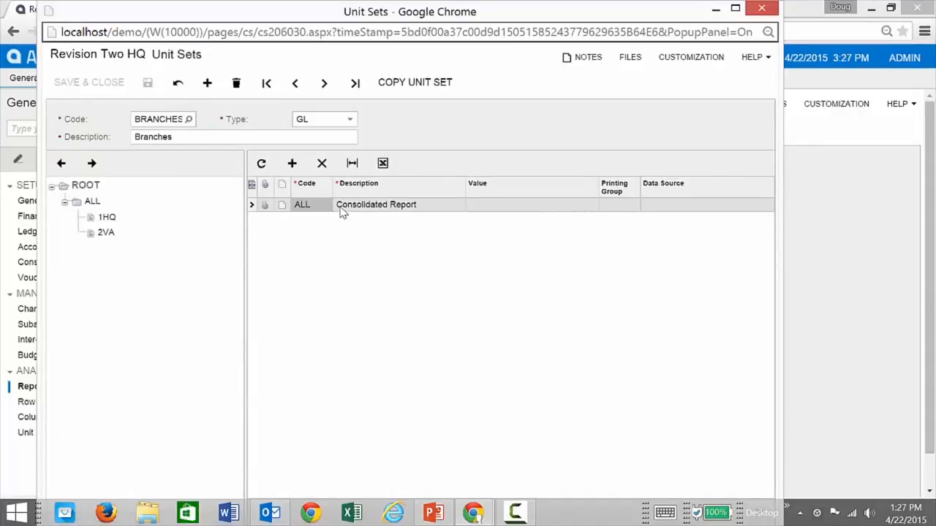
click(669, 208)
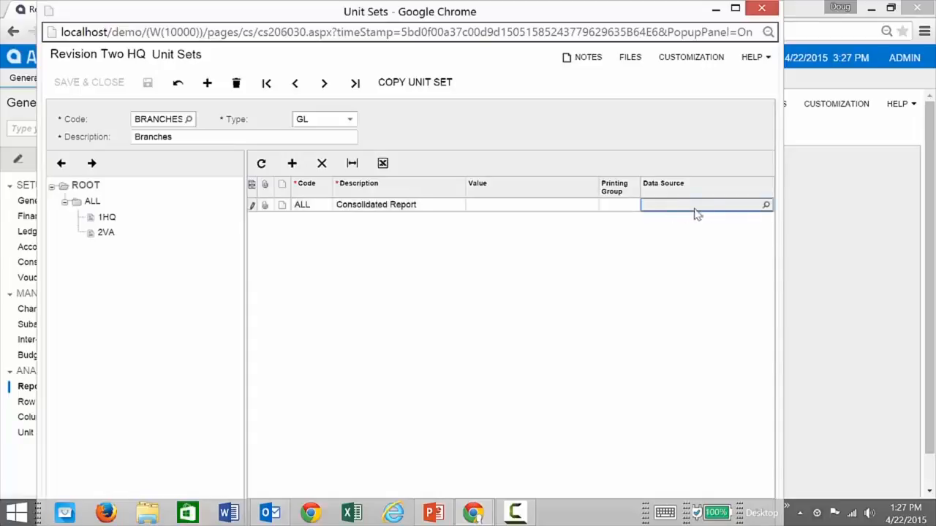
click(766, 206)
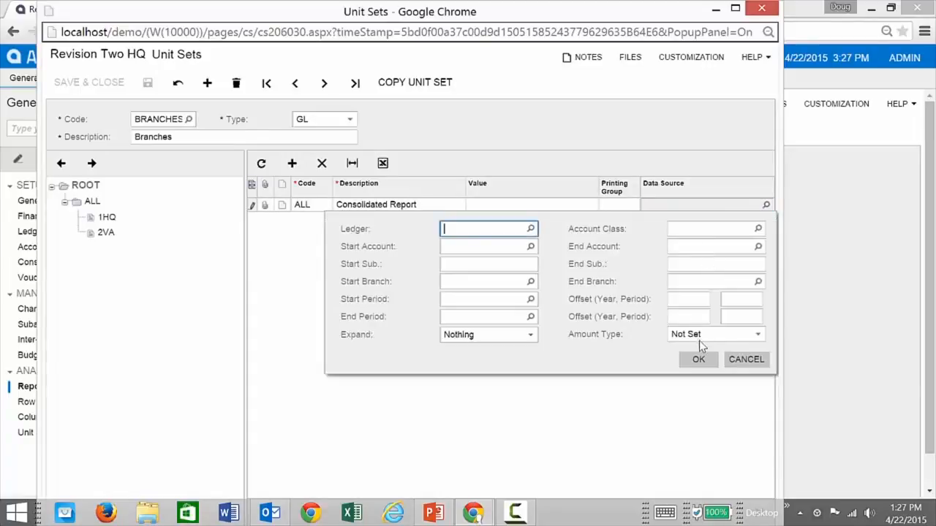
click(746, 359)
Check that unit 1HQ draws from branch HQ and 2VA from branch VA, without changes.
click(105, 217)
click(98, 202)
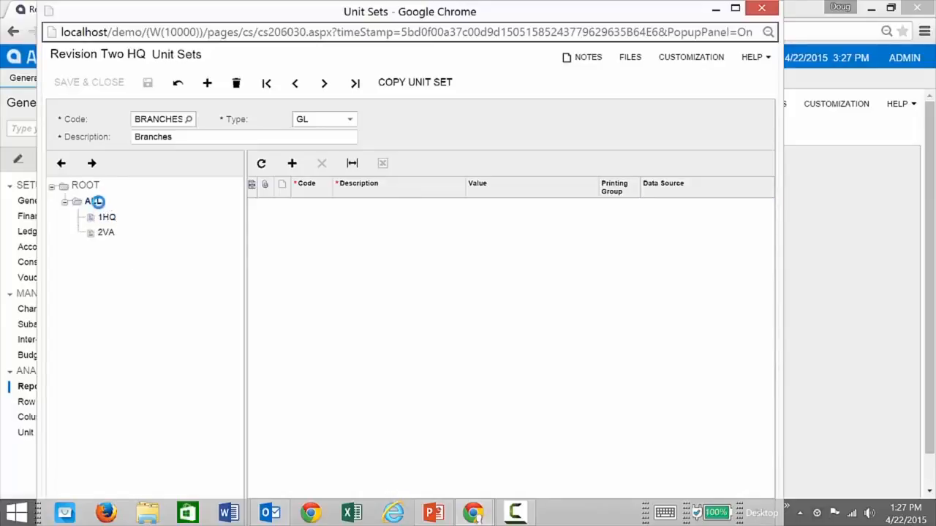
click(674, 207)
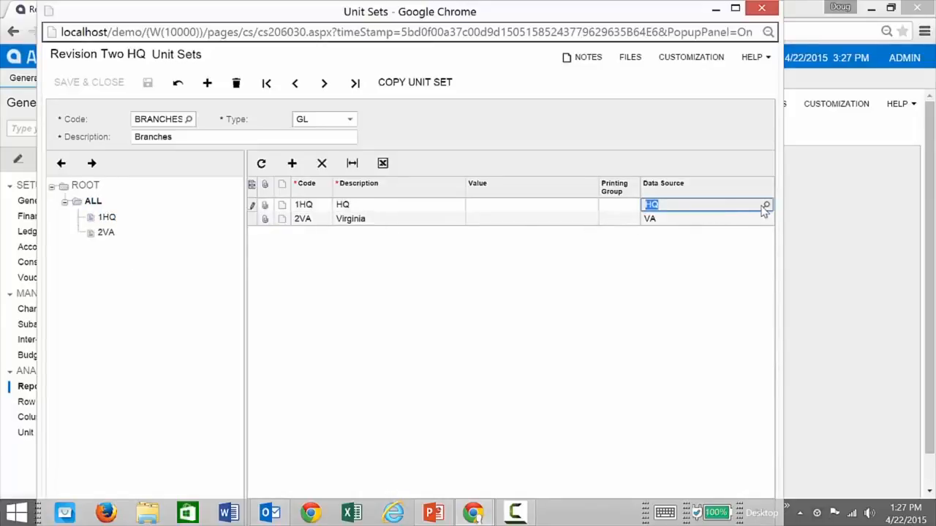
click(765, 205)
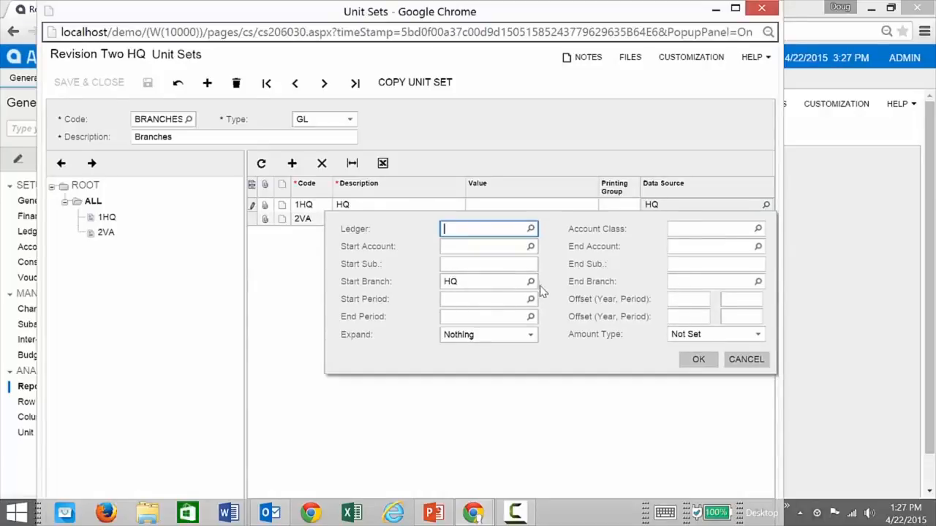
click(731, 358)
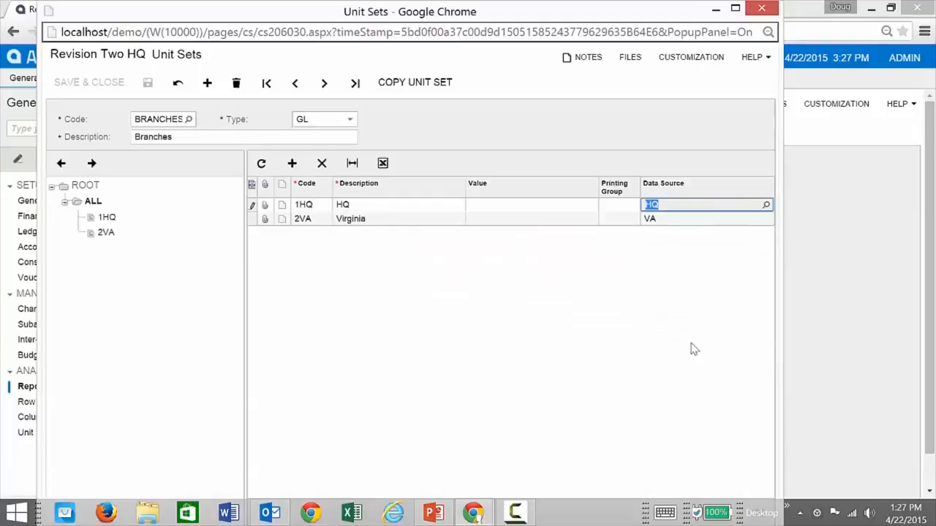
click(676, 220)
click(765, 220)
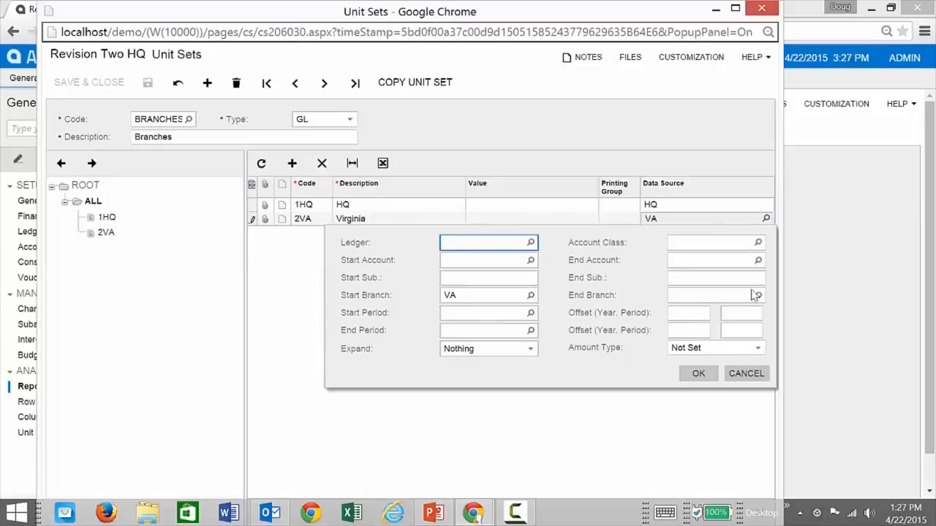
click(746, 374)
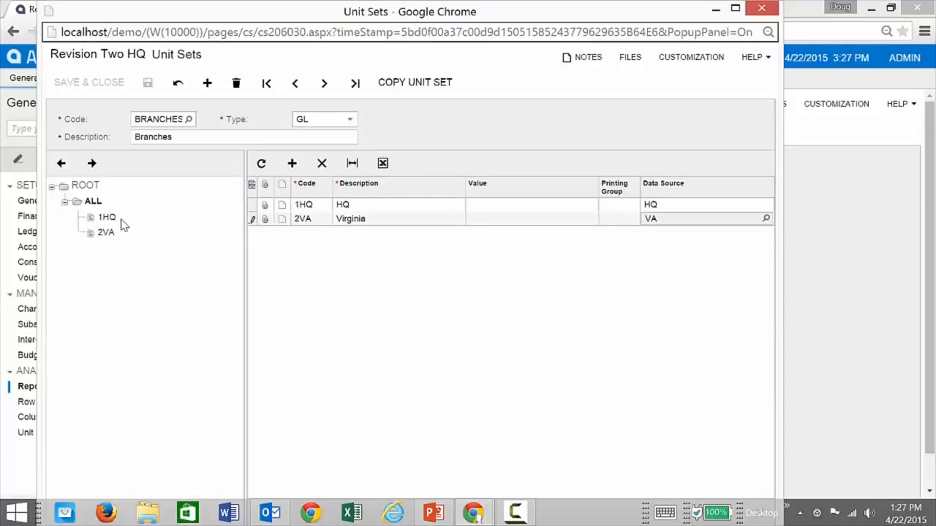
click(92, 201)
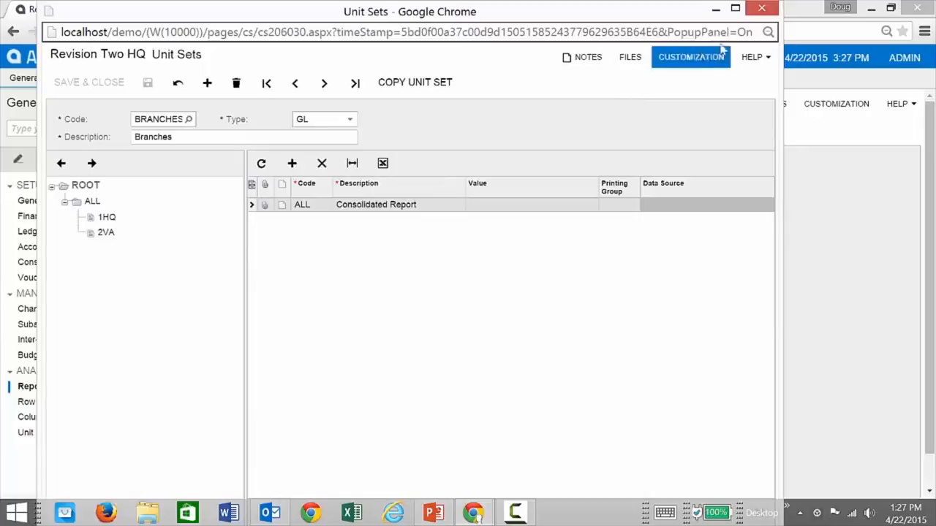
Switch to the PRODUCT unit set and expand its product-line units under ALL.
click(188, 121)
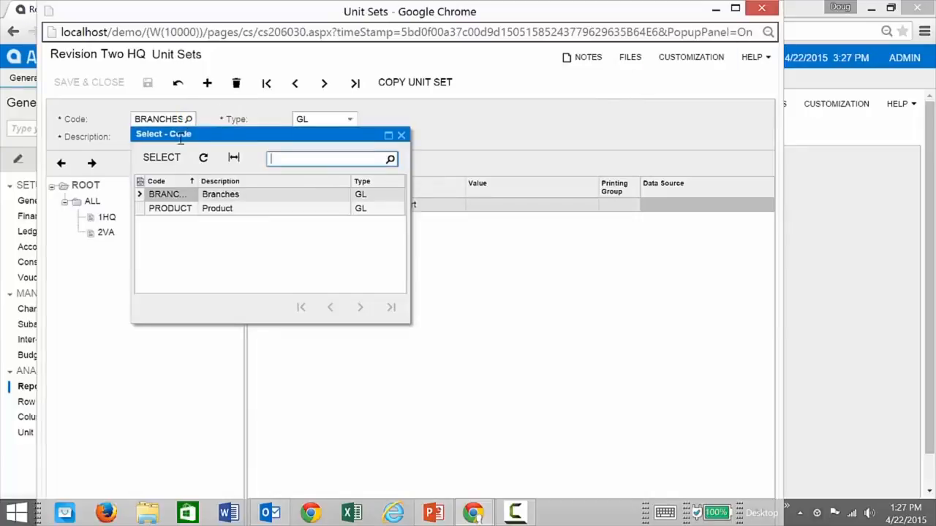
double_click(171, 210)
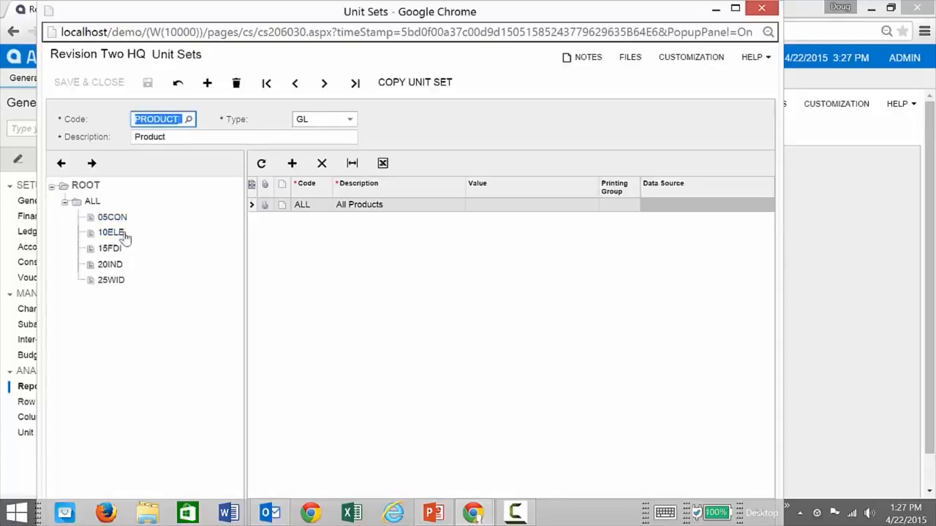
click(91, 188)
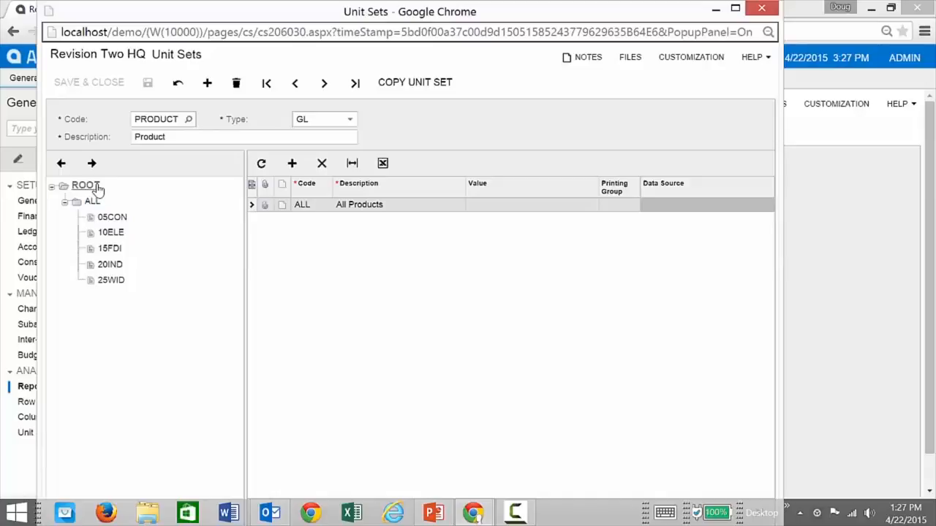
click(92, 202)
Inspect unit 05CON's data source, Start Sub CON-, then cancel and close the Unit Sets window.
click(735, 212)
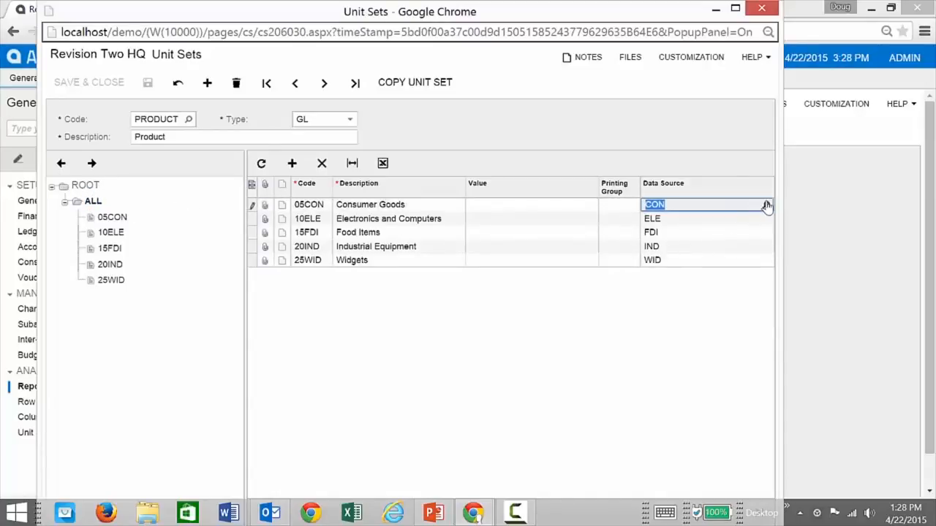
click(765, 205)
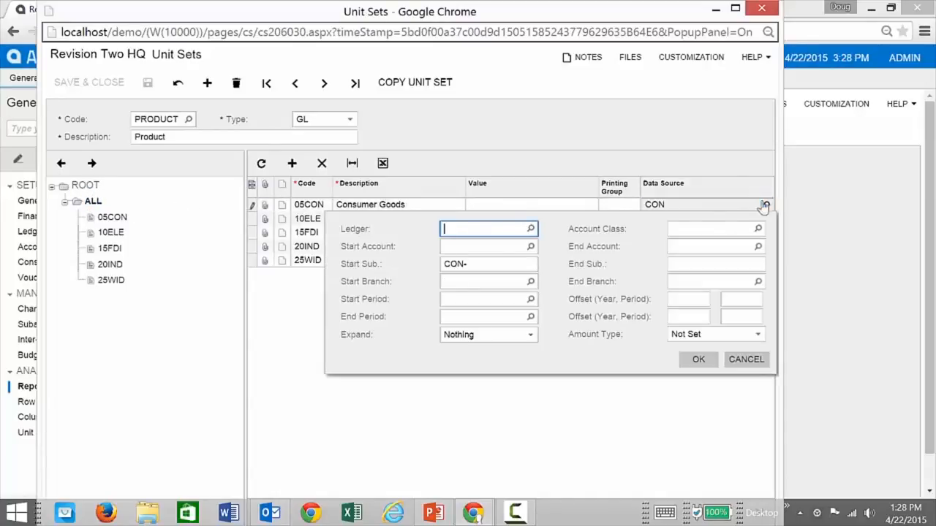
click(473, 265)
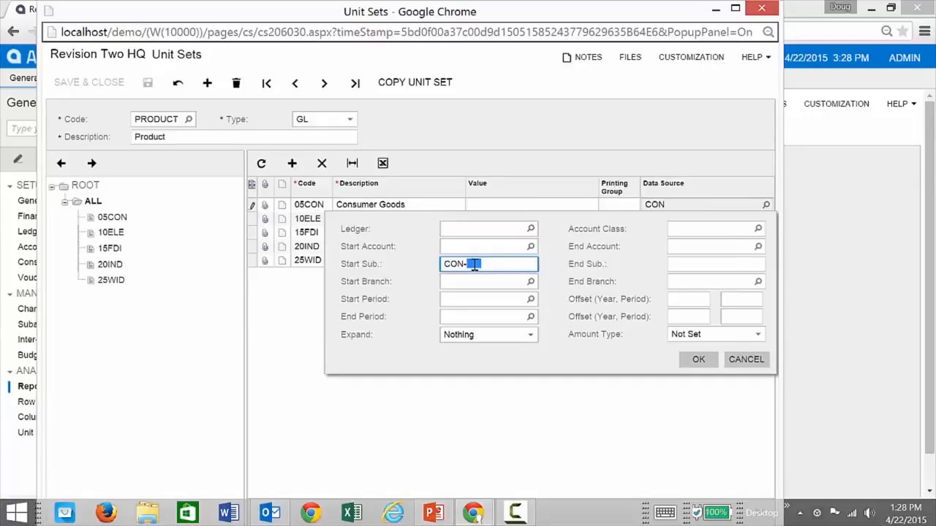
key(F3)
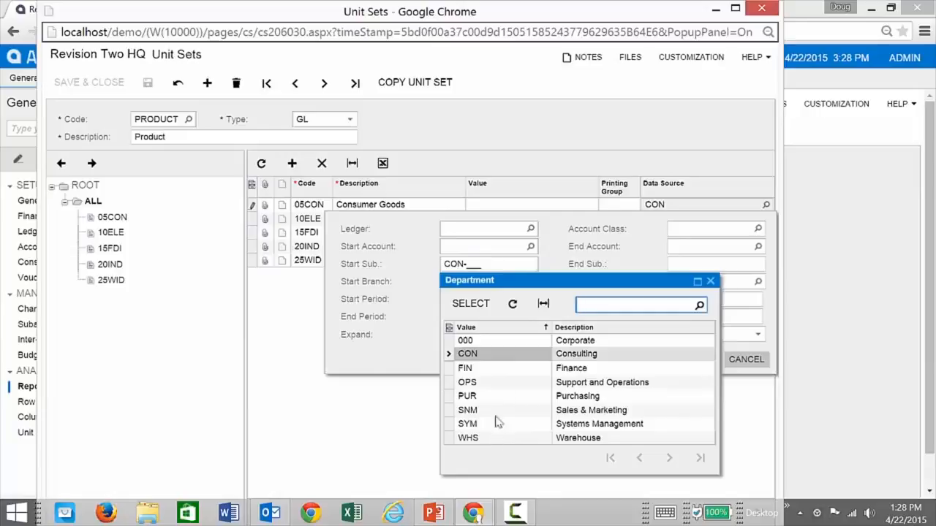
click(710, 281)
click(746, 359)
click(762, 9)
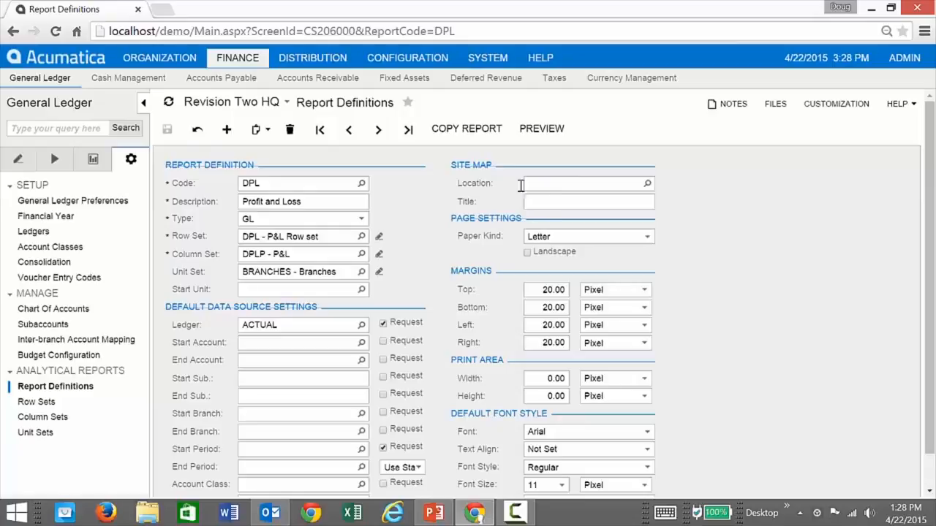
Change the DPL report's unit set from BRANCHES to PRODUCT and preview the Profit and Loss report.
click(91, 161)
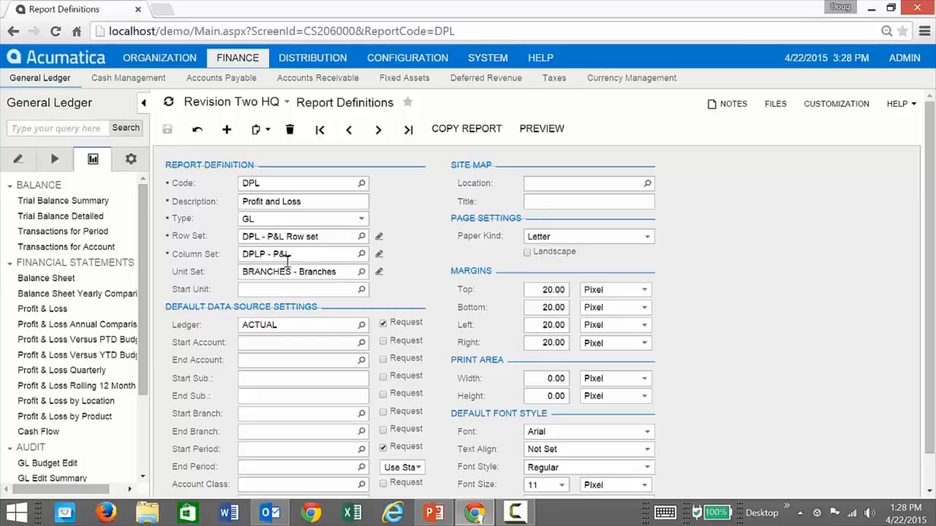
click(361, 271)
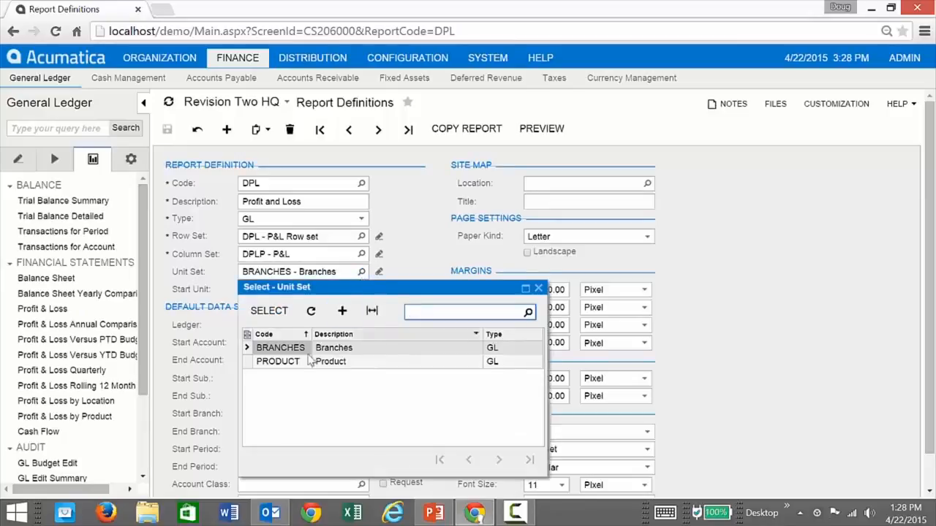
double_click(277, 362)
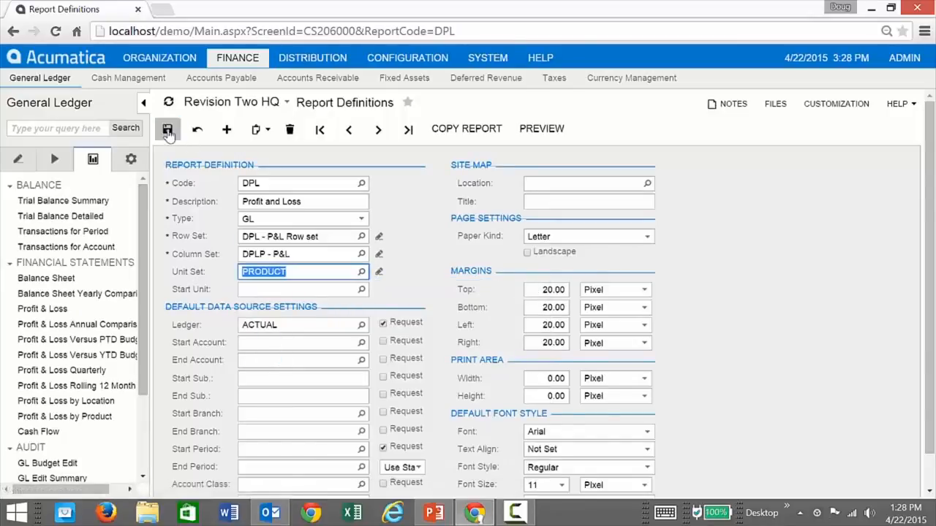
click(541, 129)
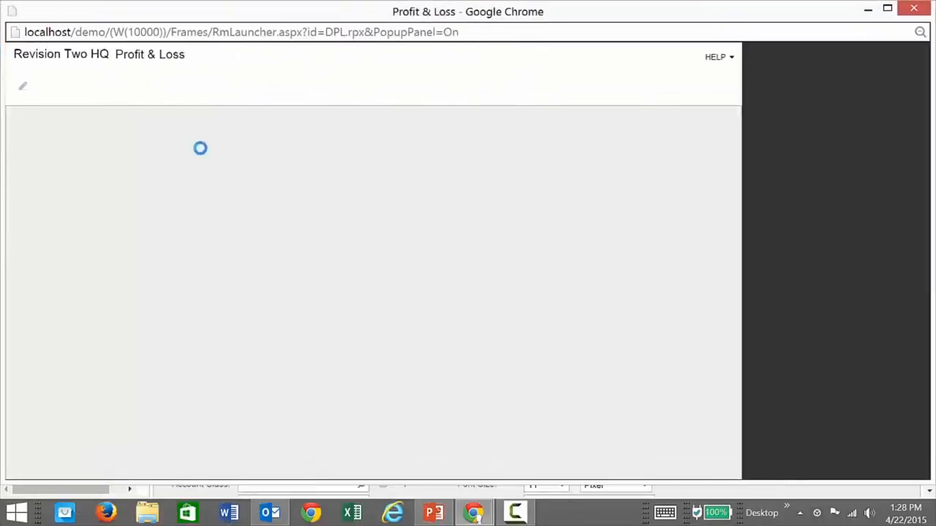
Run the Profit & Loss report and compare Consumer Goods, Electronics and Computers, Food Items and Industrial Equipment, then close it.
click(125, 88)
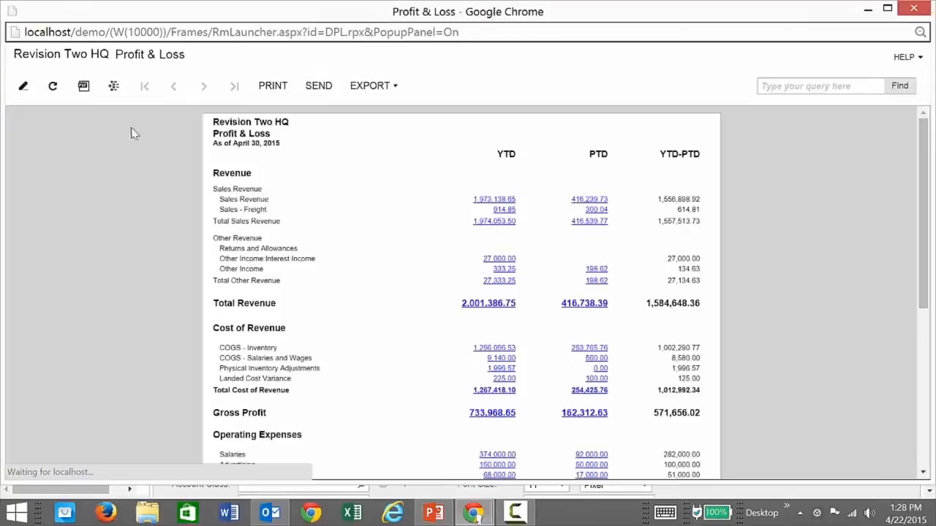
click(113, 85)
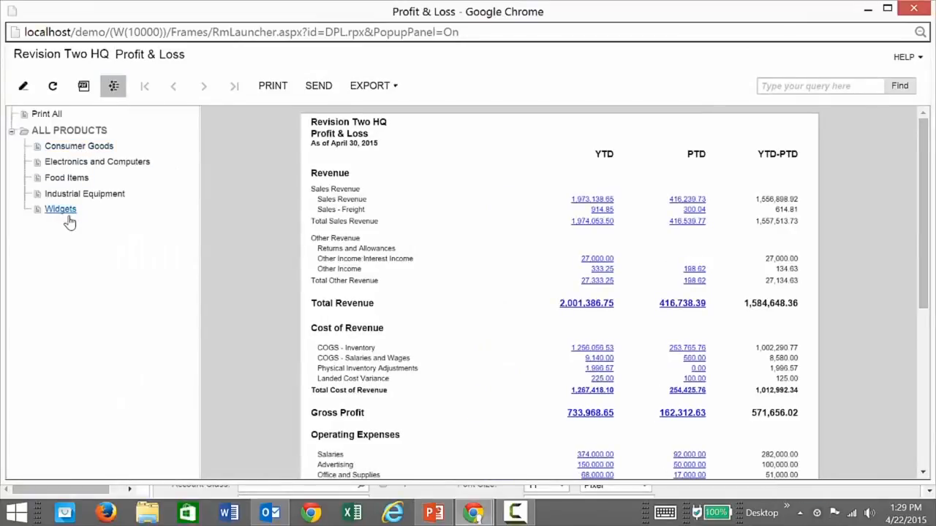
click(71, 148)
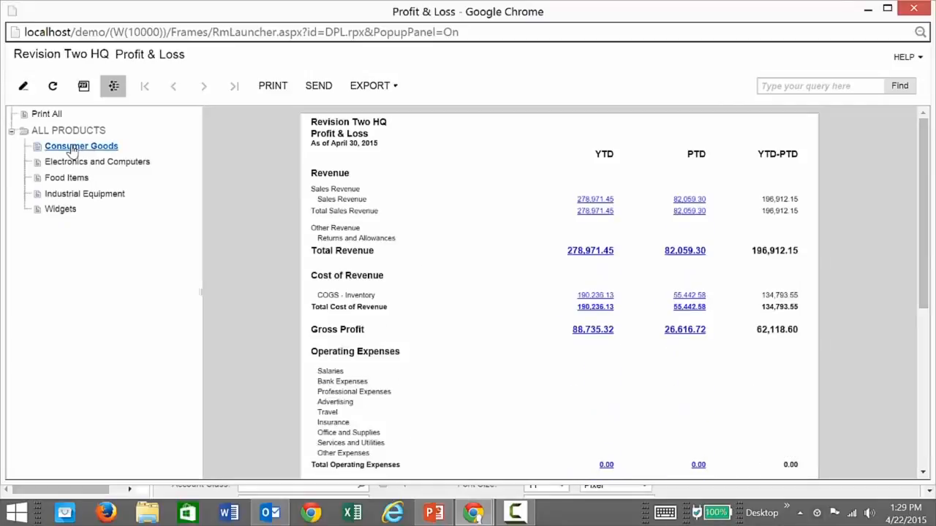
click(73, 162)
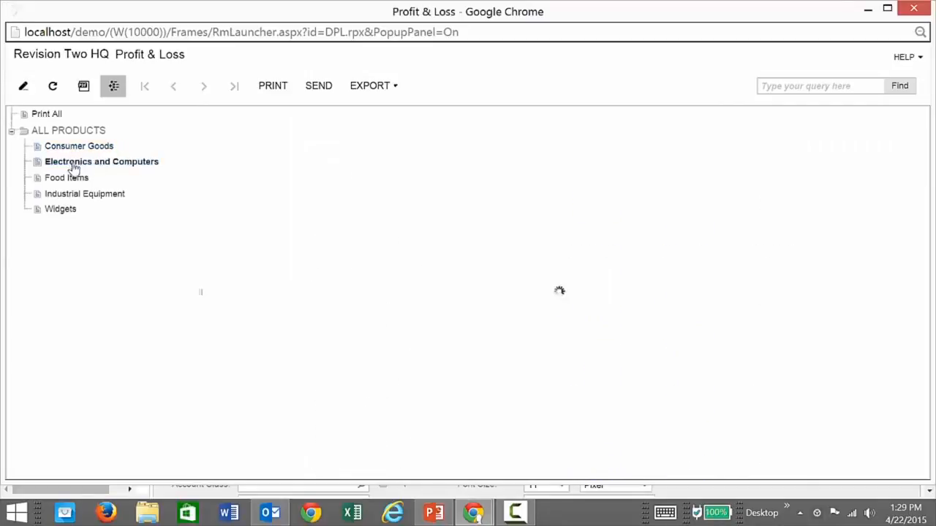
click(68, 178)
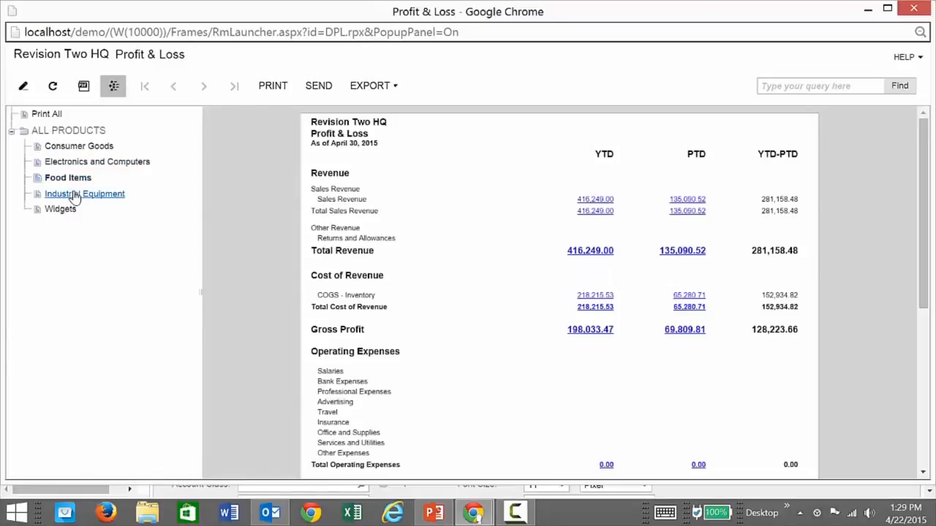
click(75, 195)
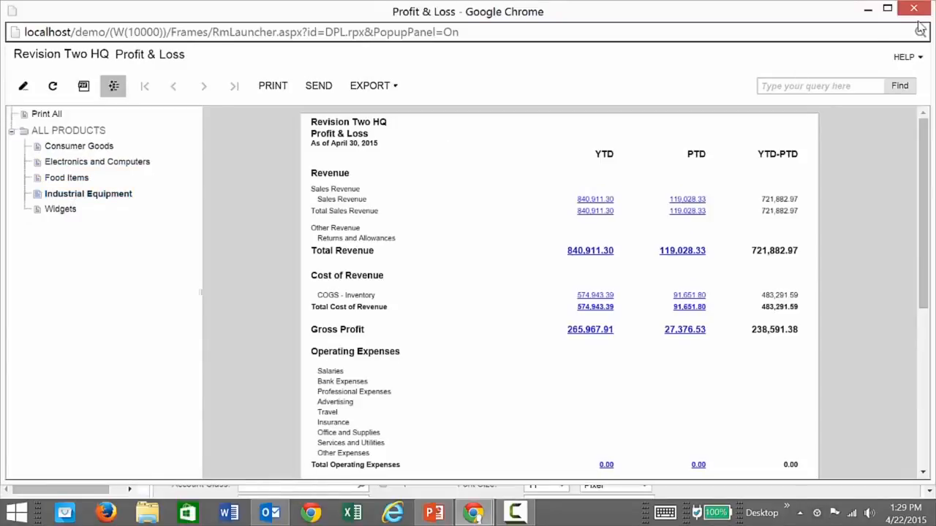
click(914, 9)
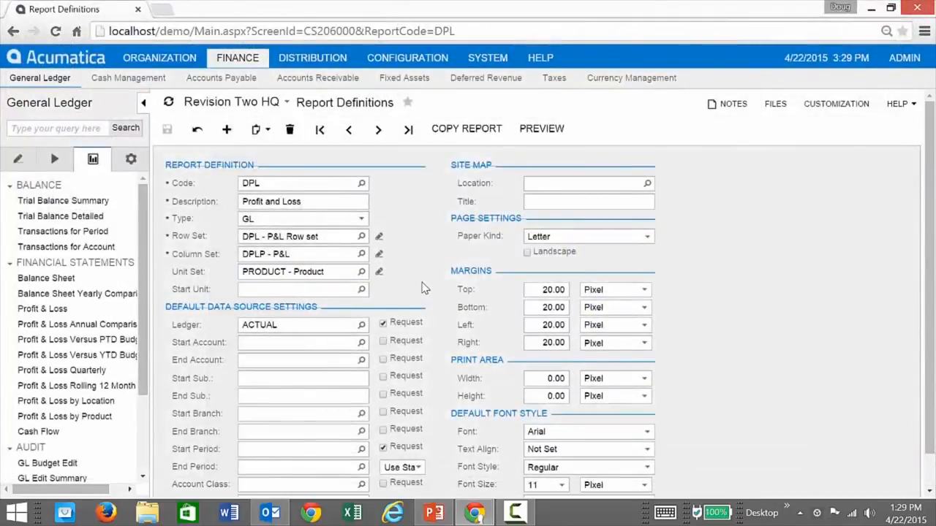
Open DPL12 and preview it for period 12-2014, scrolling across the monthly columns.
click(362, 186)
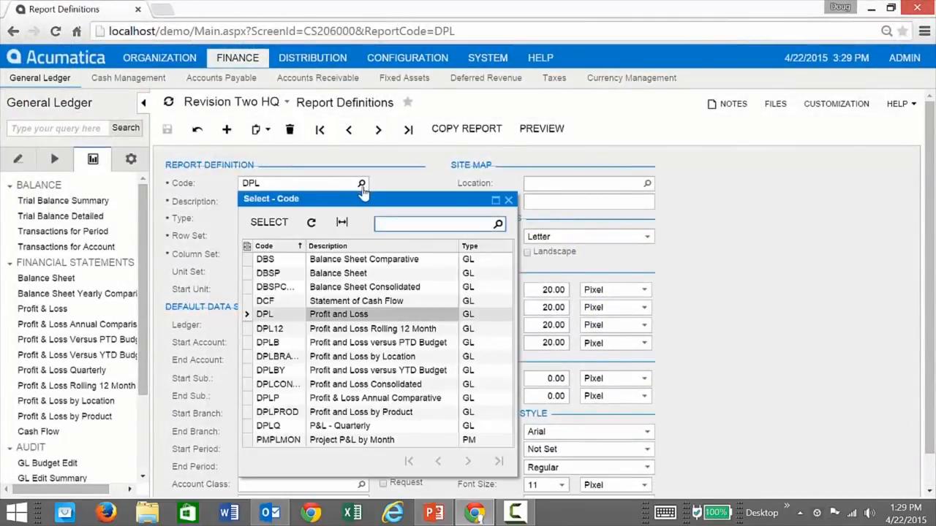
double_click(292, 331)
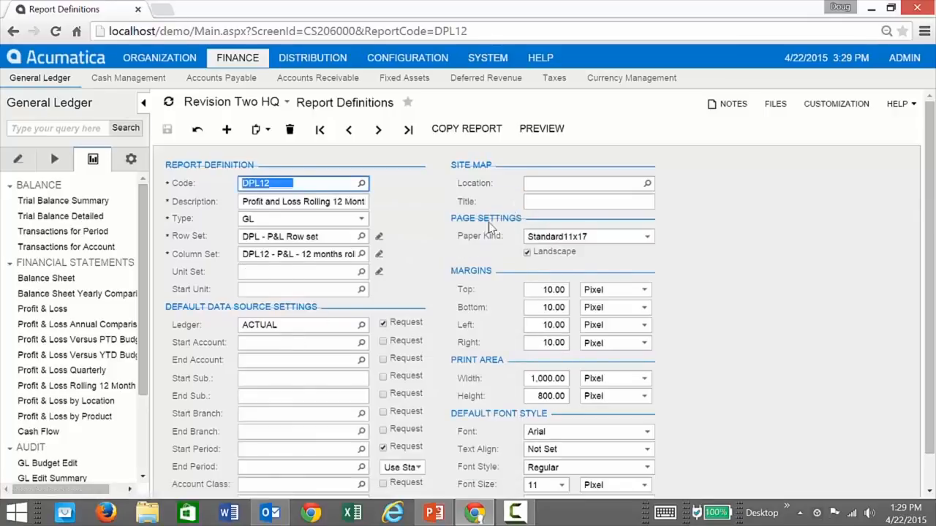
click(548, 131)
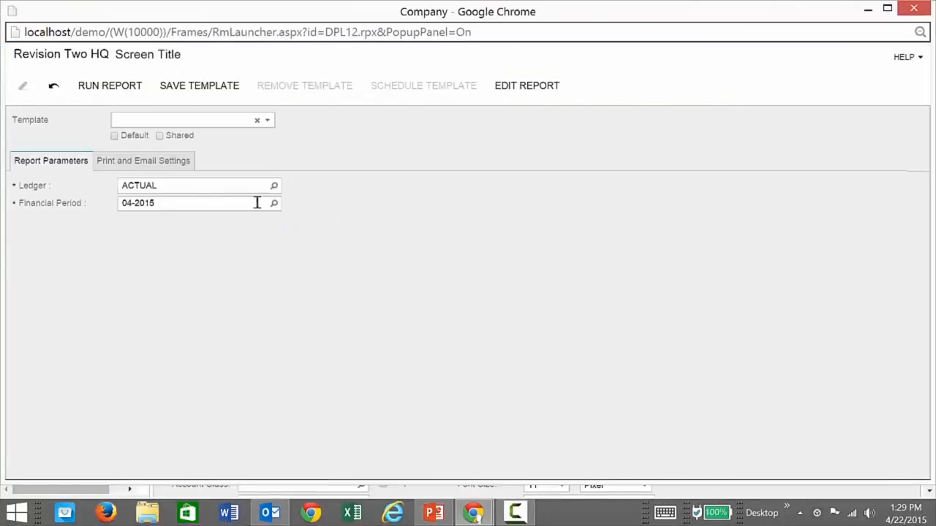
click(274, 203)
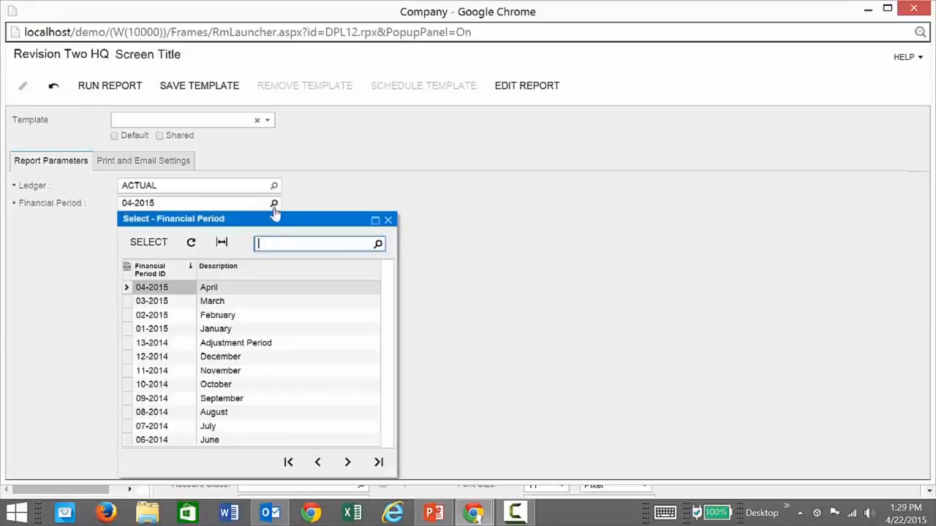
double_click(169, 359)
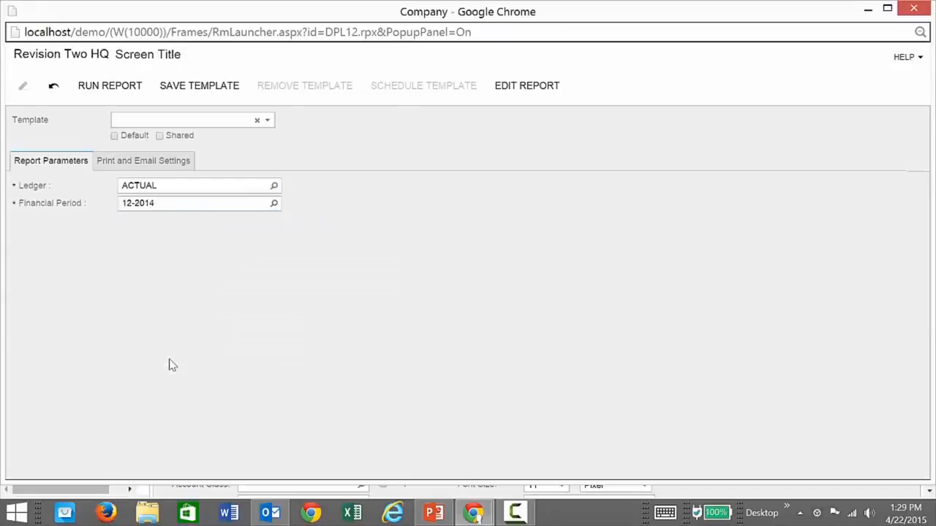
click(96, 90)
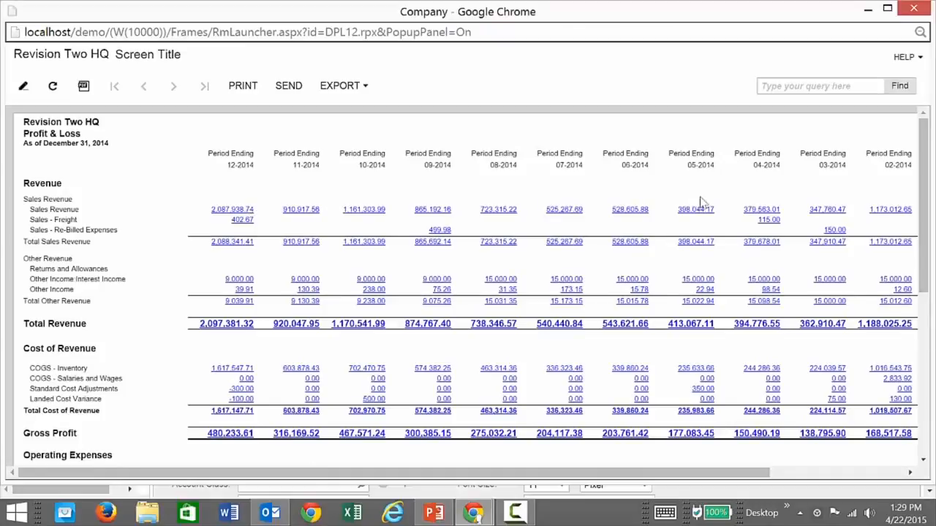
drag(593, 473, 566, 465)
Close the report, open the DPL12 column set, and check the period offsets of columns C and D (-2).
click(913, 10)
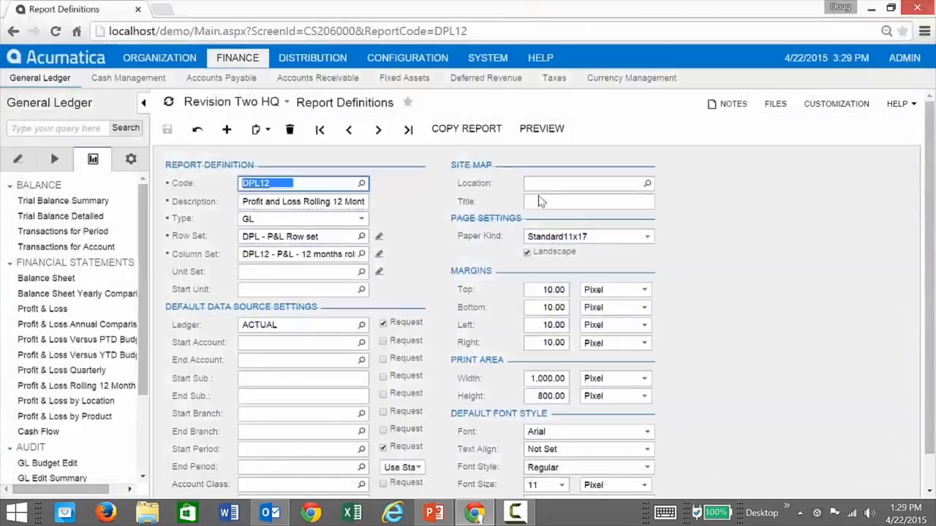
click(379, 253)
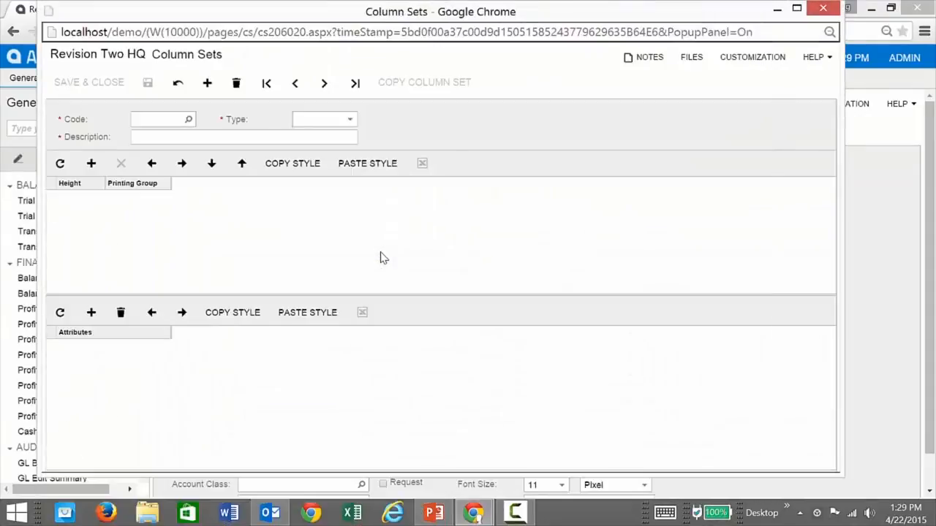
scroll(401, 386, down, 3)
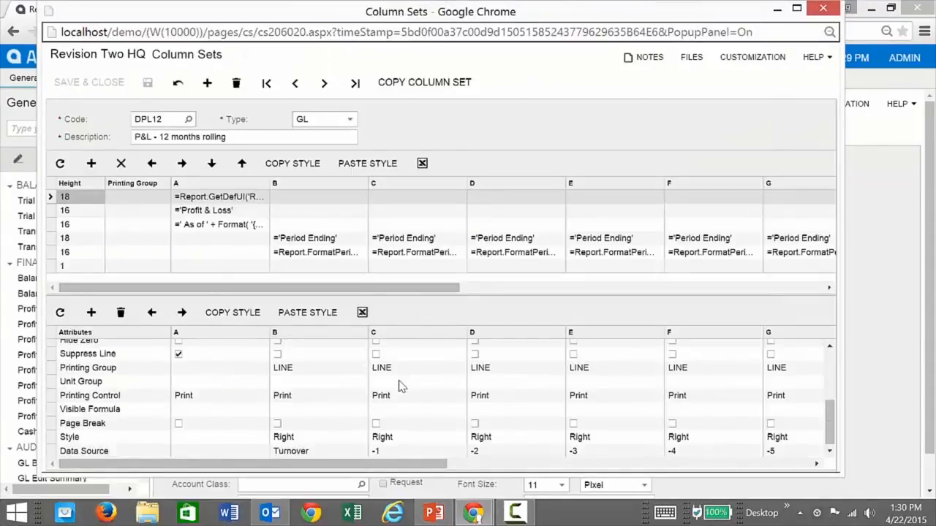
click(420, 451)
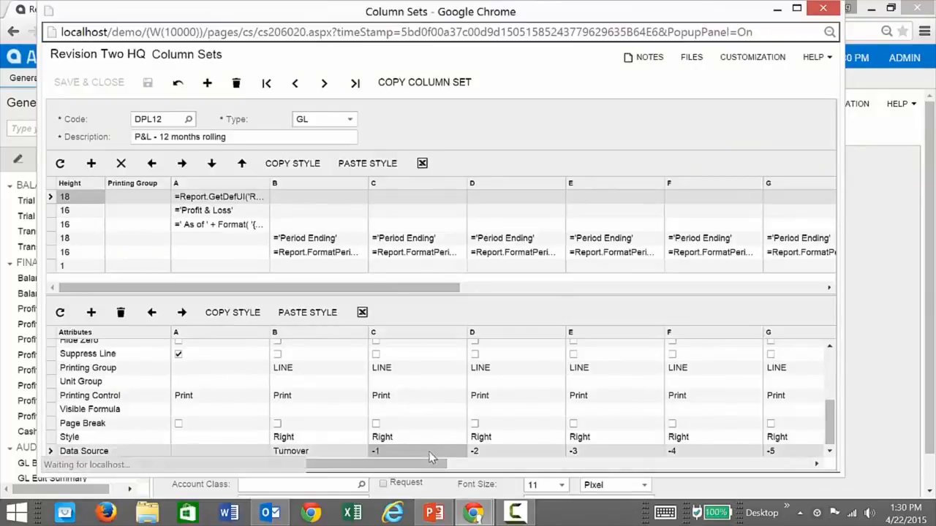
click(459, 451)
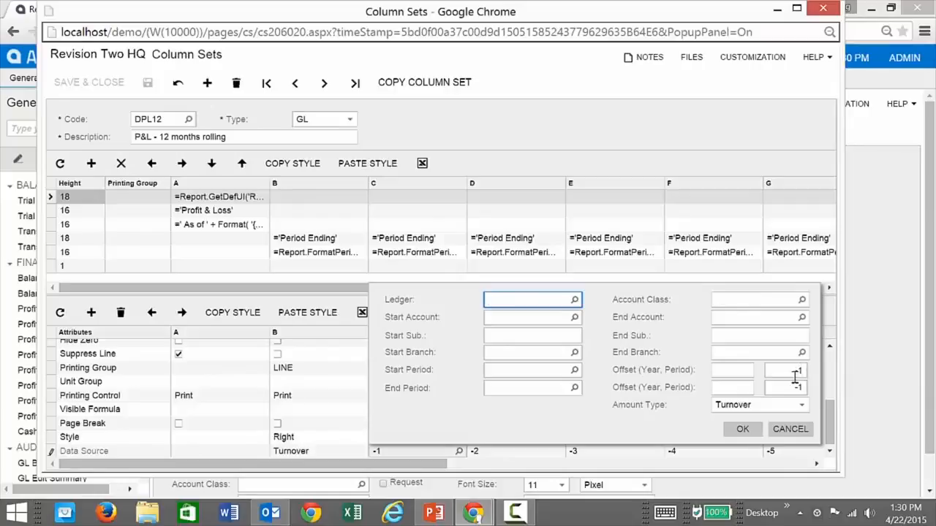
click(790, 429)
click(544, 454)
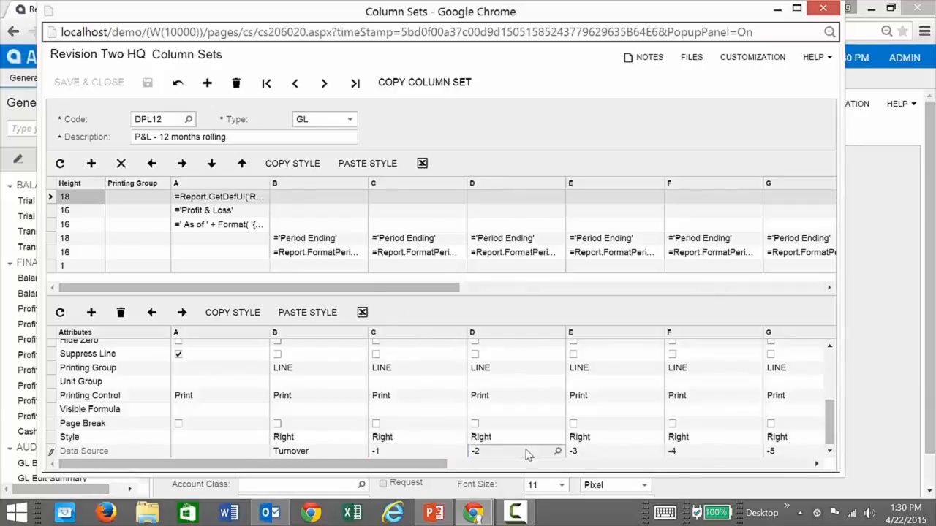
click(557, 451)
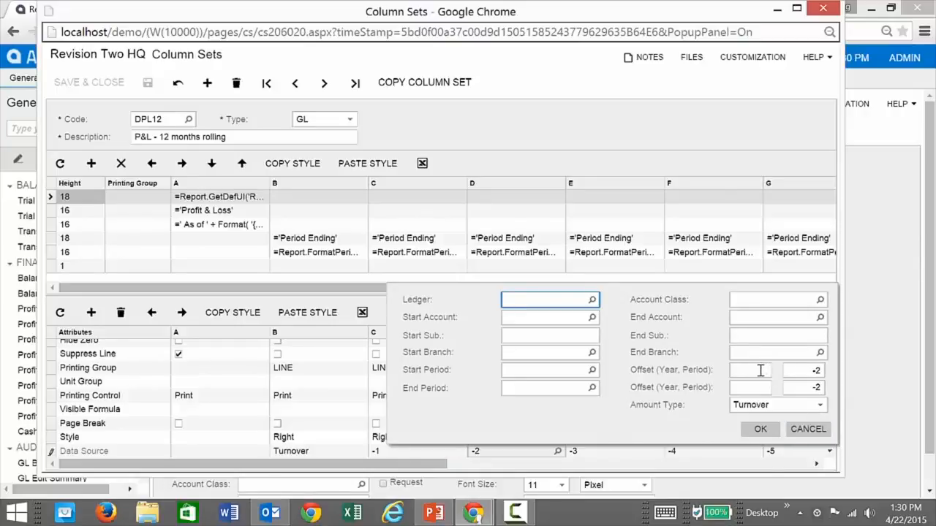
click(806, 429)
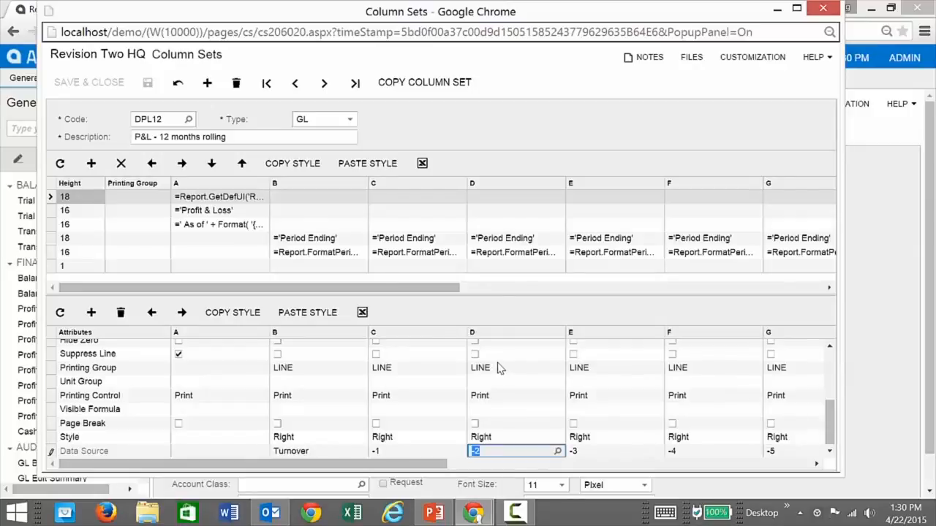
View column B's period heading formula without changes, then close the column set.
click(344, 253)
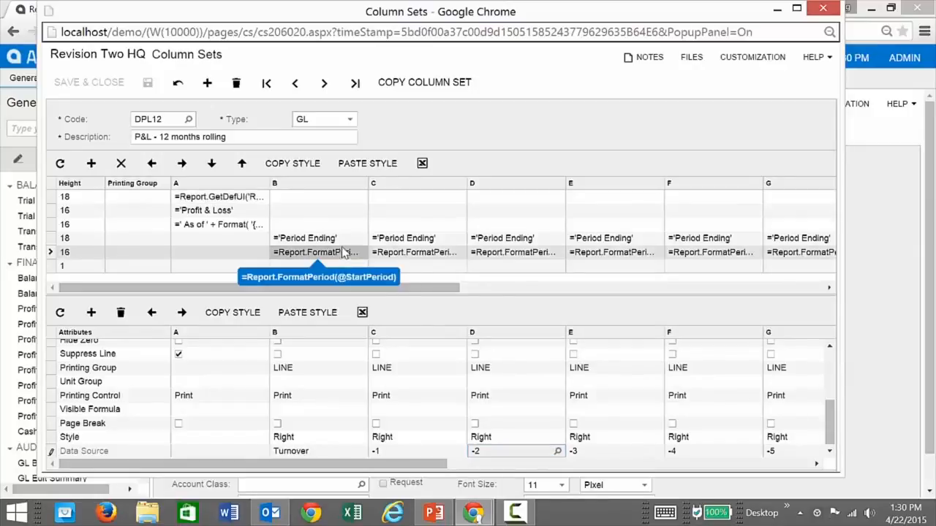
click(347, 253)
click(370, 251)
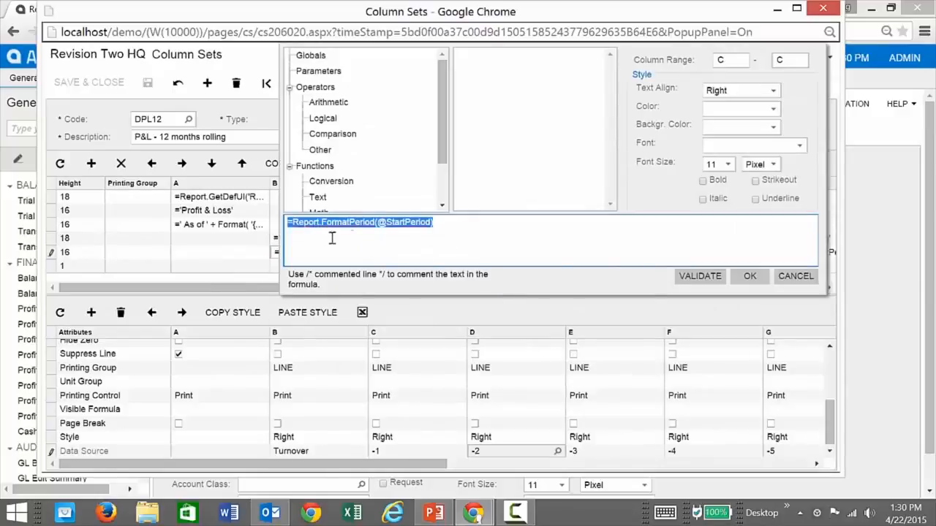
click(449, 223)
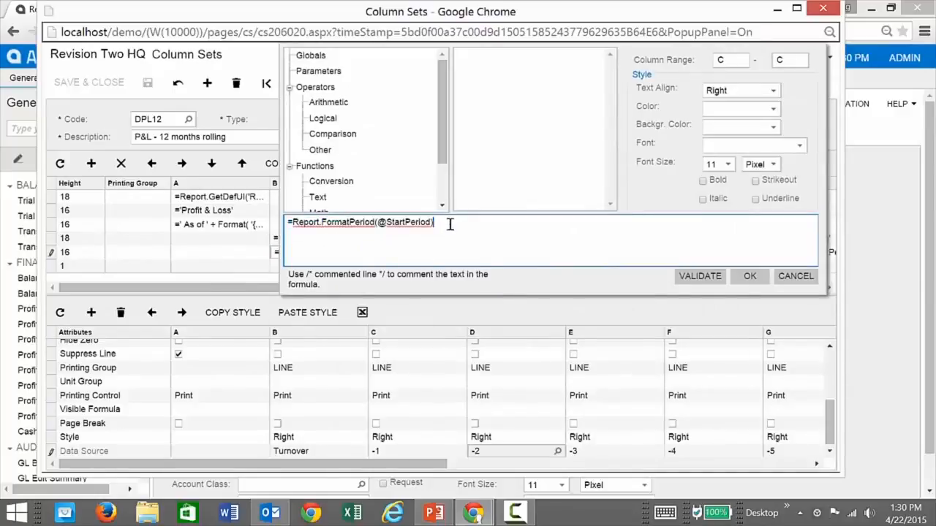
click(795, 278)
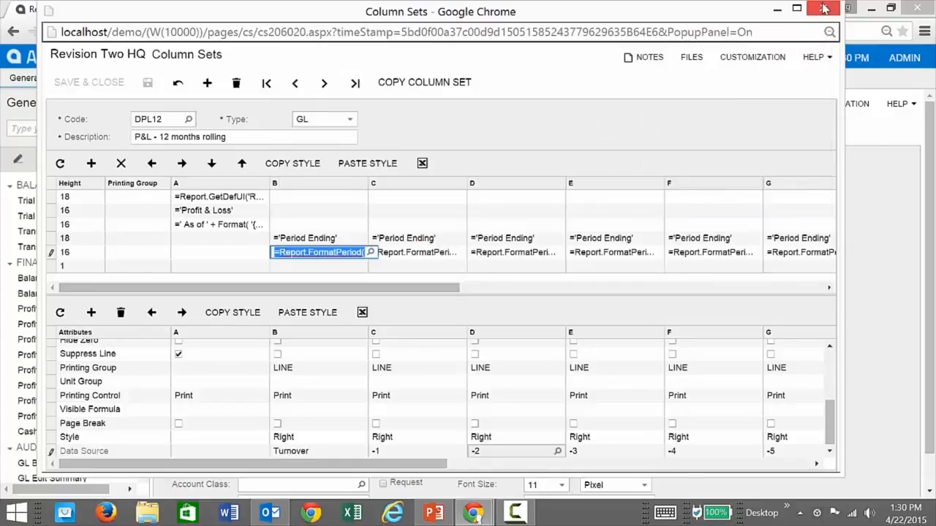
click(823, 8)
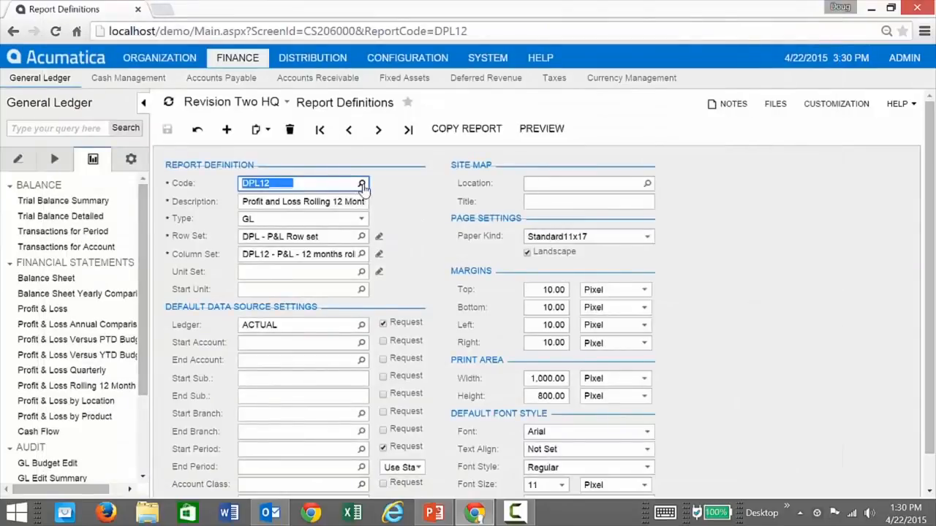
Open the Select - Code lookup listing the report definition codes.
click(362, 184)
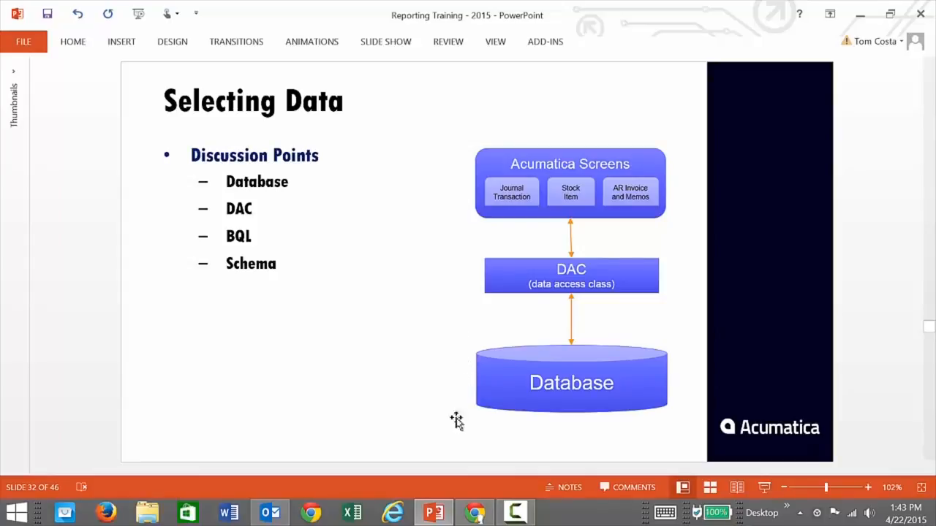
Switch to the Acumatica login page in Chrome and sign in with the username and password.
click(475, 512)
text(admin)
key(Tab)
text(123)
key(Return)
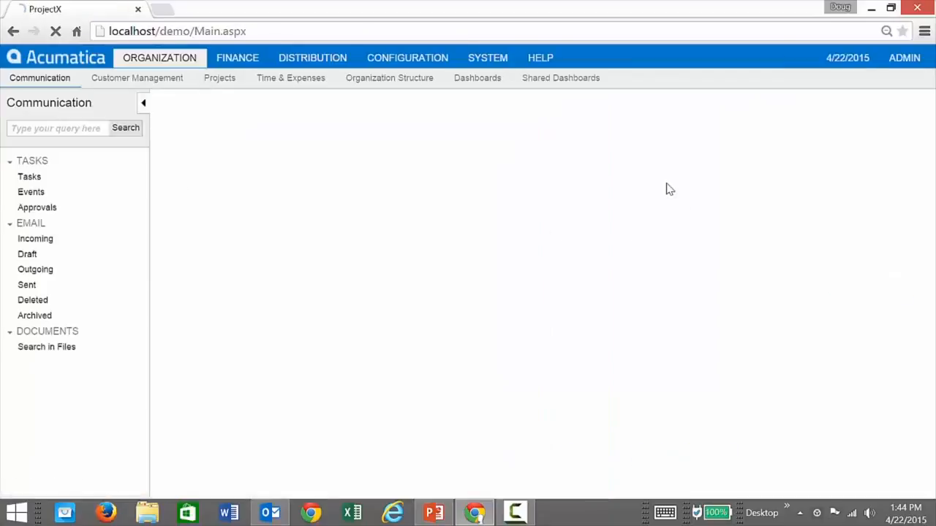
Go to SYSTEM > Customization > Generic Inquiry to start a new inquiry.
click(481, 63)
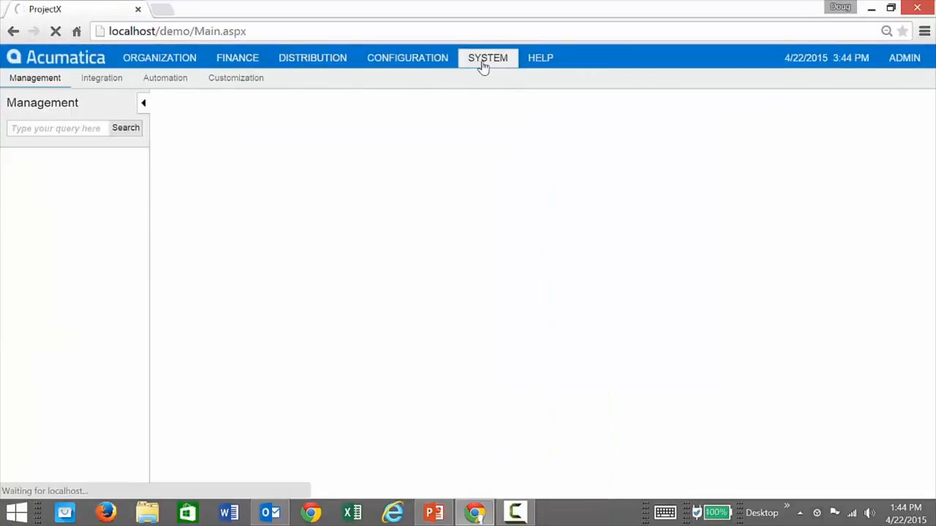
click(245, 82)
click(53, 191)
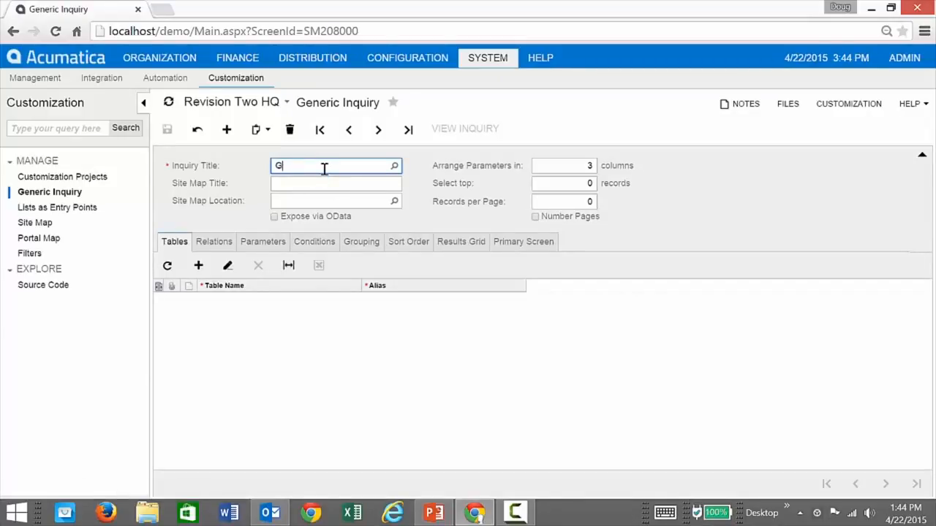
Finish the 'GLtran' title, add table PX.Objects.GL.GLTran as alias GLTran, and save.
key(Tab)
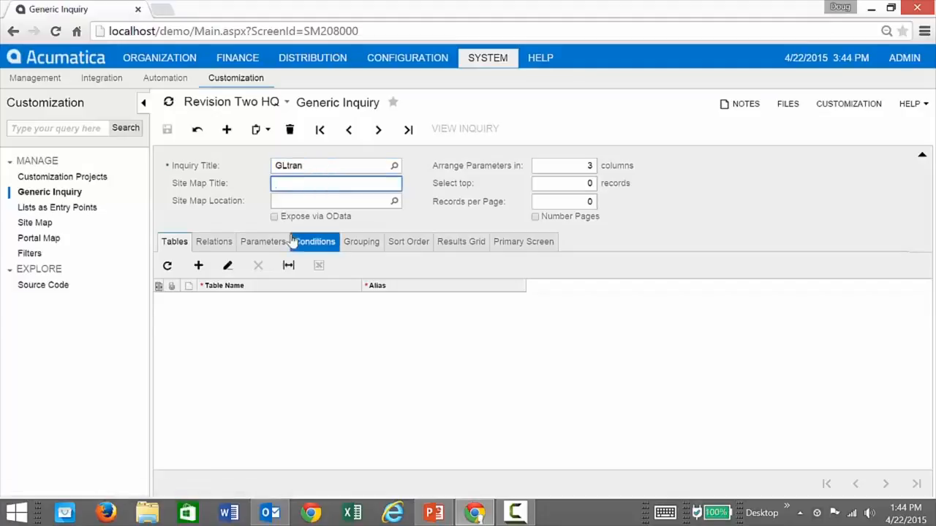
click(199, 266)
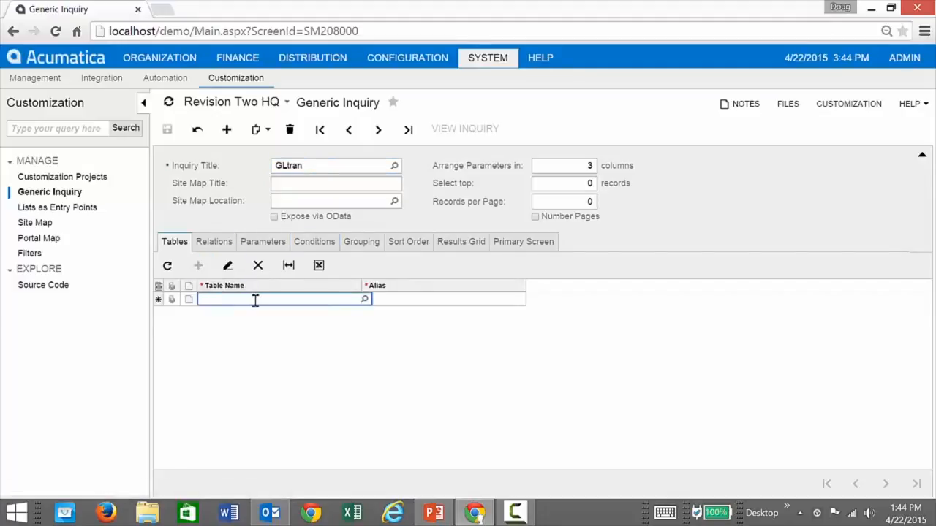
text(gltran)
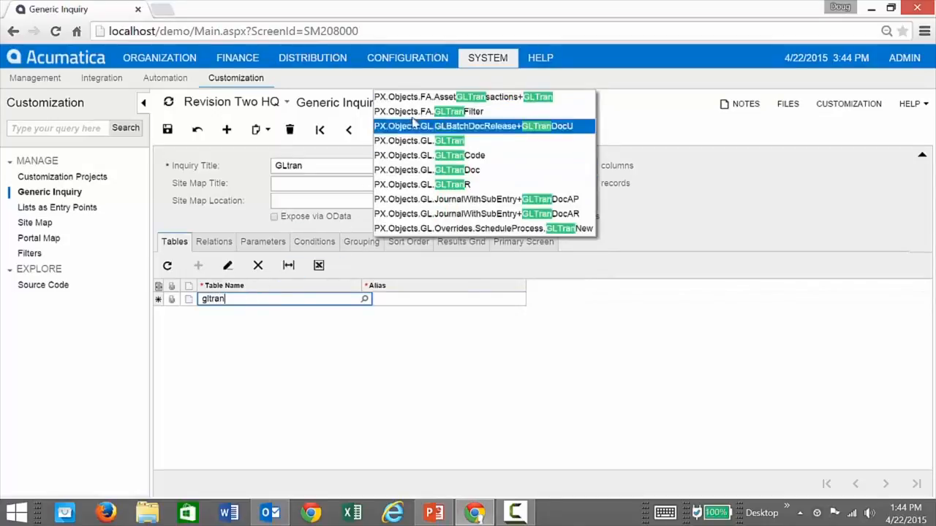
click(415, 142)
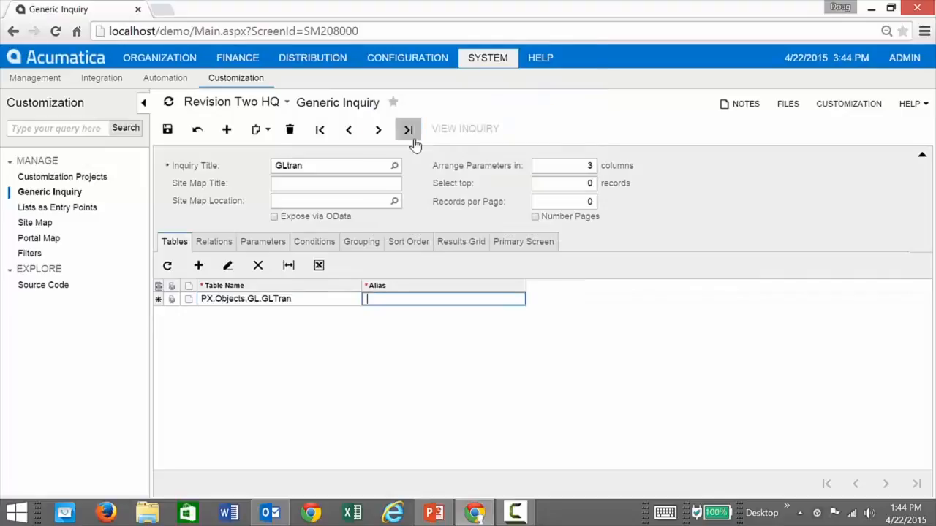
click(557, 123)
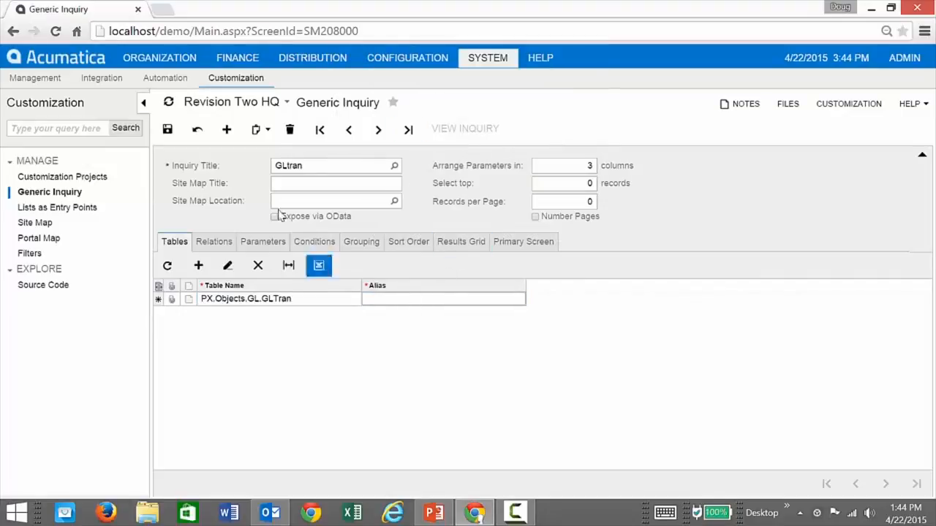
click(166, 135)
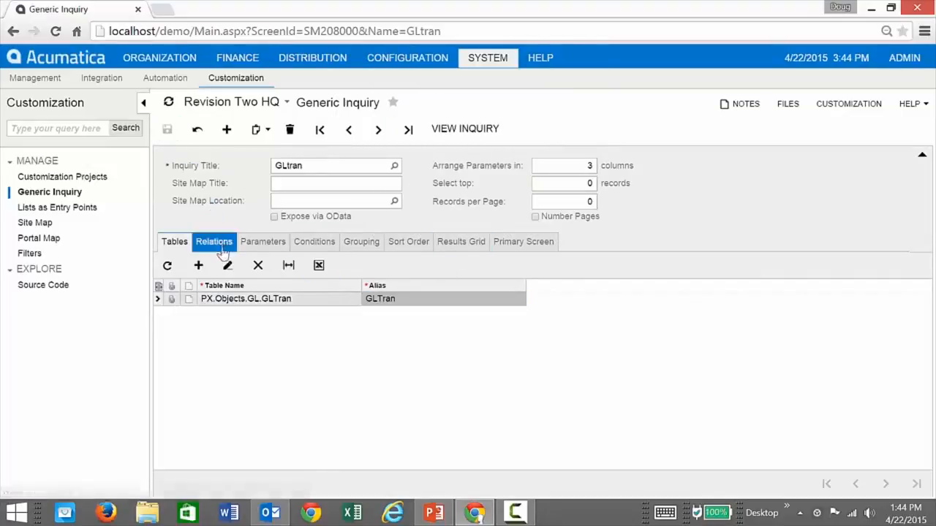
Add a results grid row with object GLTran and data field <All Fields>, then view the inquiry.
click(456, 243)
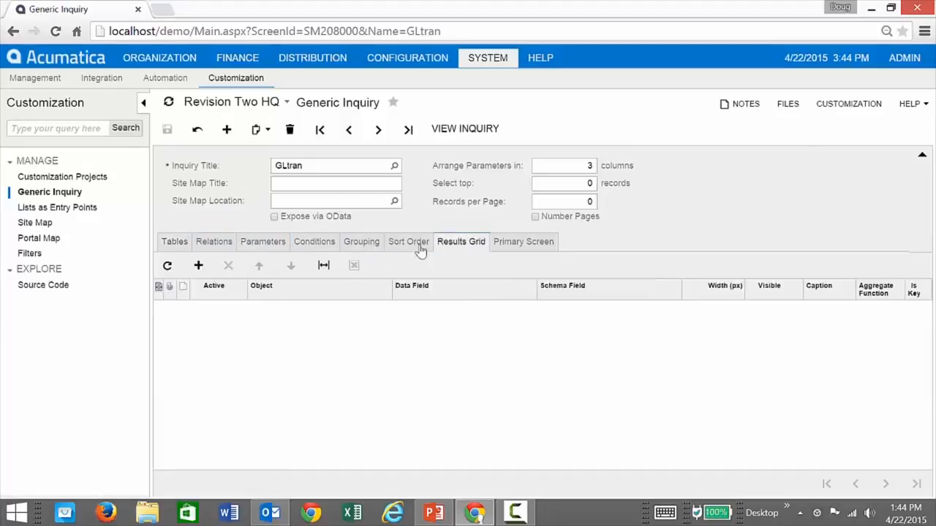
click(198, 266)
click(275, 313)
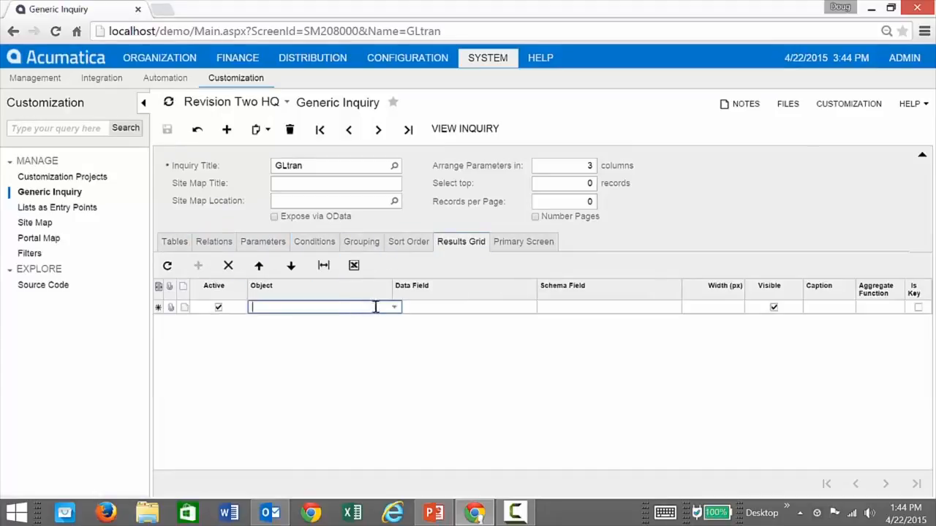
click(394, 307)
click(322, 320)
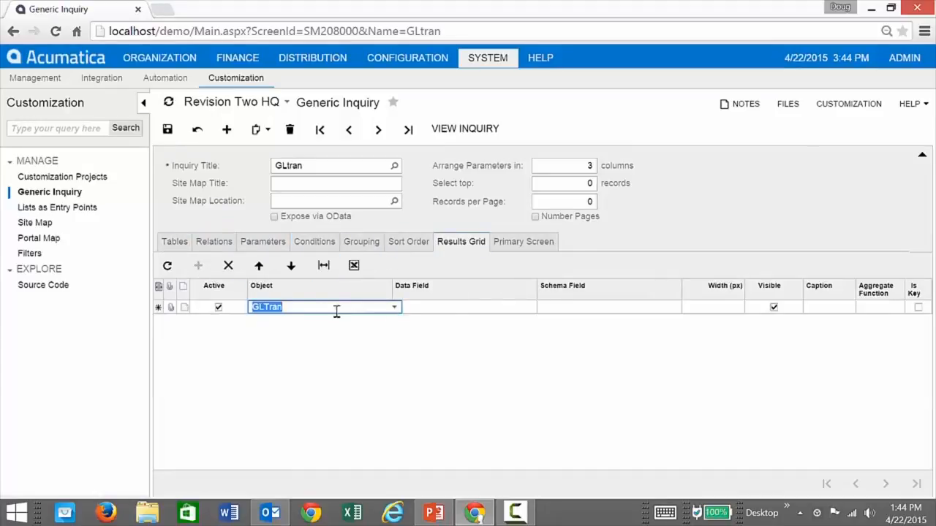
click(451, 307)
click(539, 307)
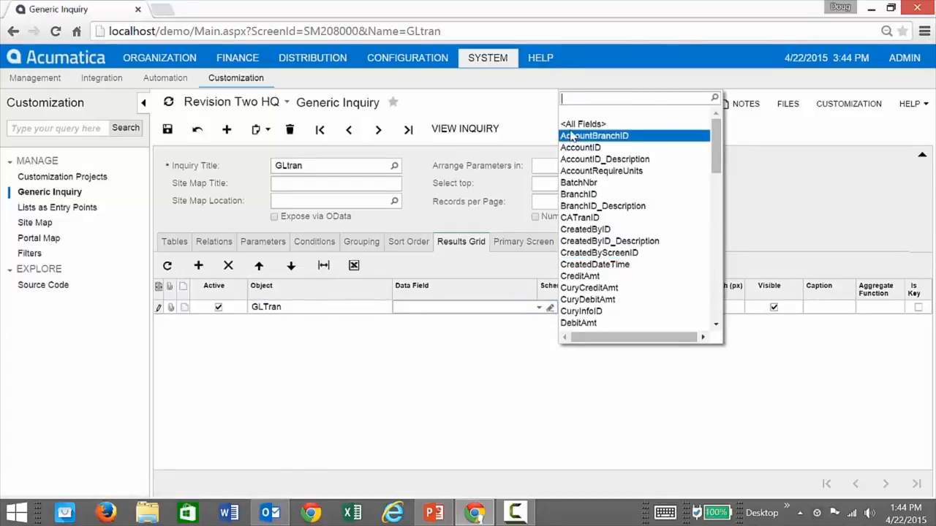
click(574, 126)
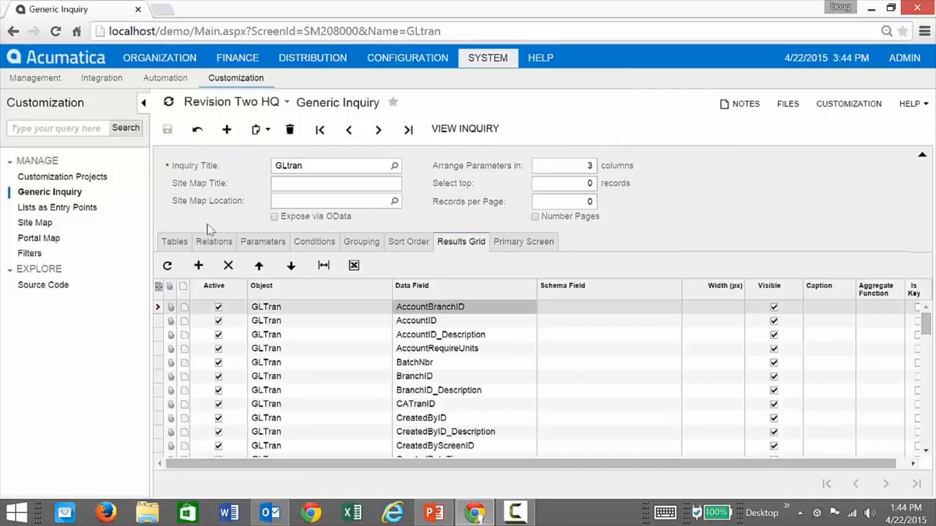
click(466, 130)
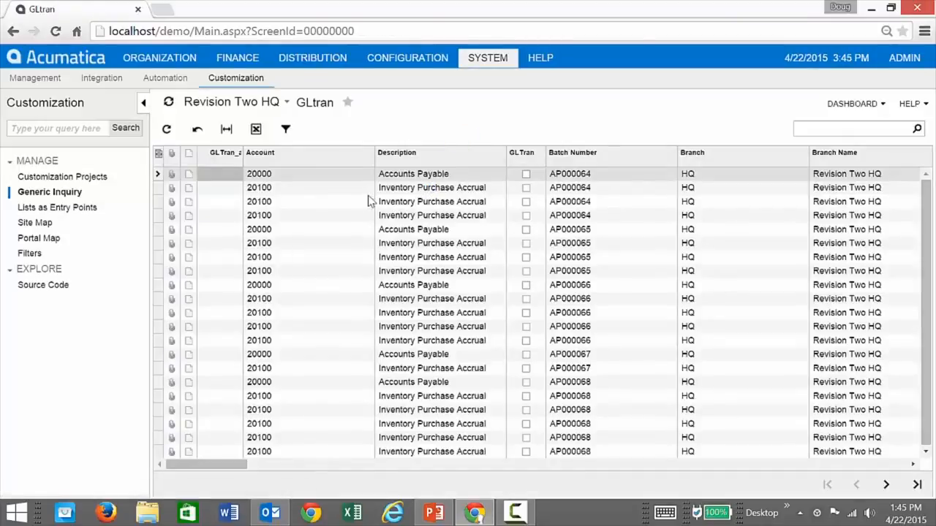
Filter the Description column to rows containing 'receive'.
click(442, 164)
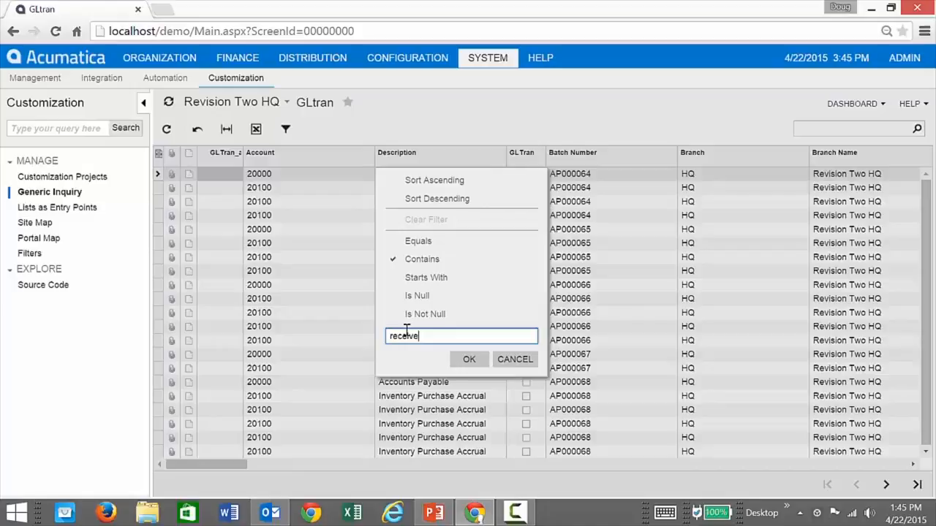
click(468, 359)
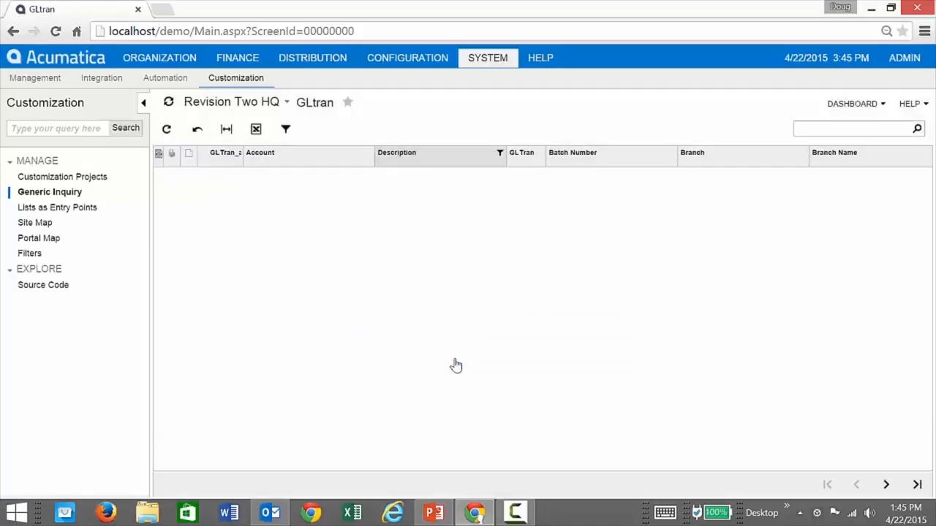
click(484, 163)
text(r)
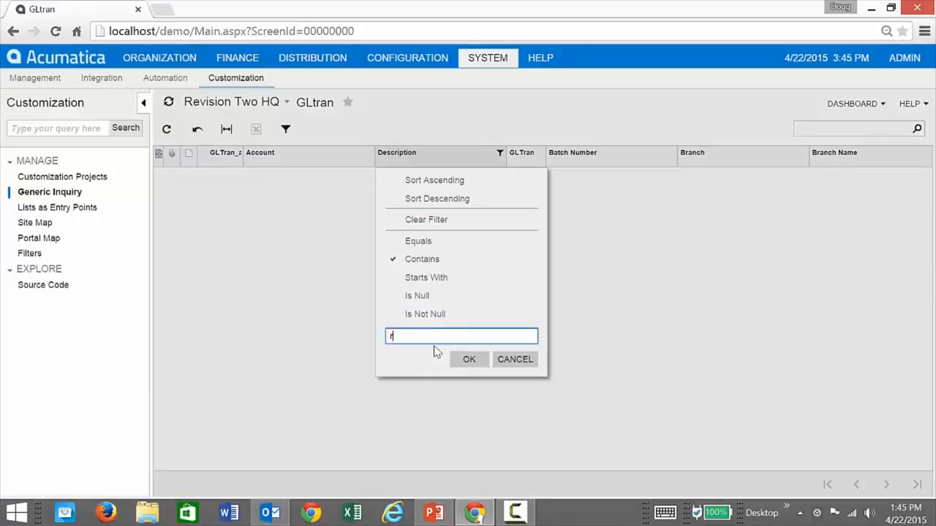
text(eceive)
click(468, 359)
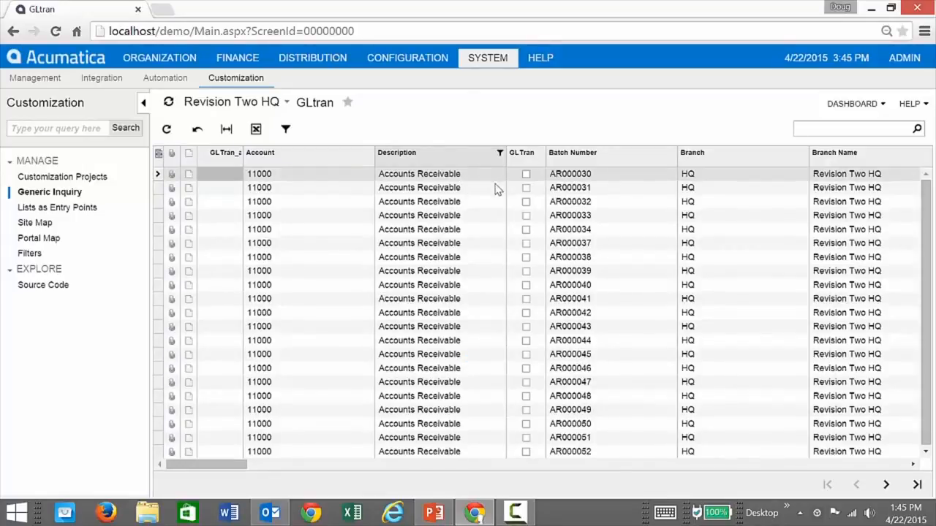
Filter Debit Amount to greater than or equal to 10000.
drag(240, 464, 353, 473)
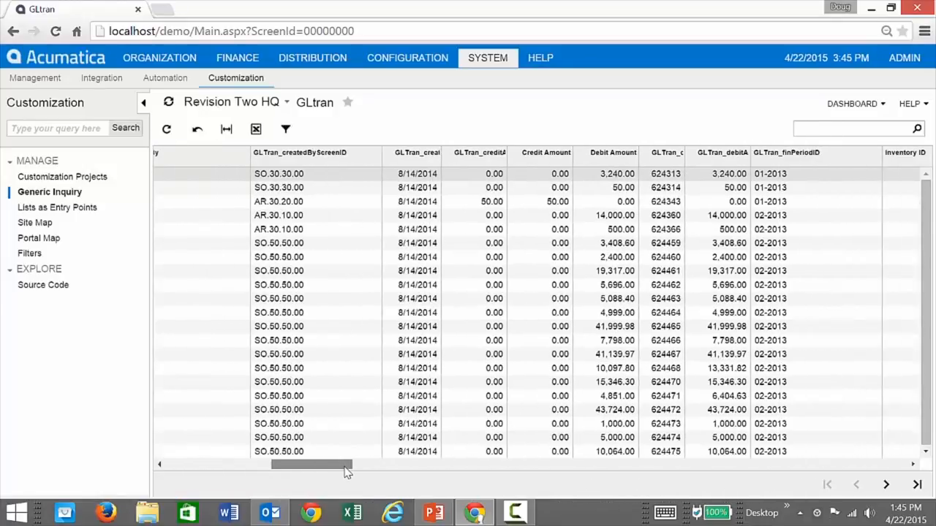
click(609, 161)
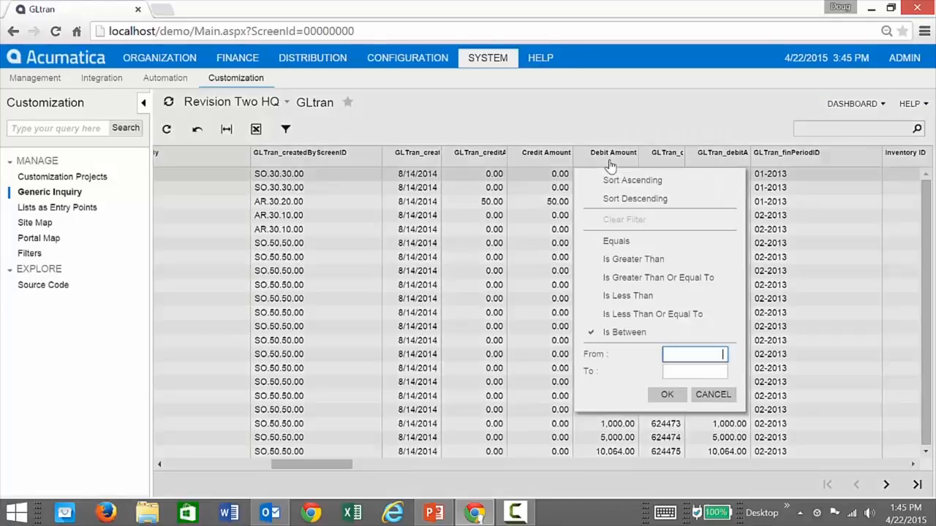
click(630, 277)
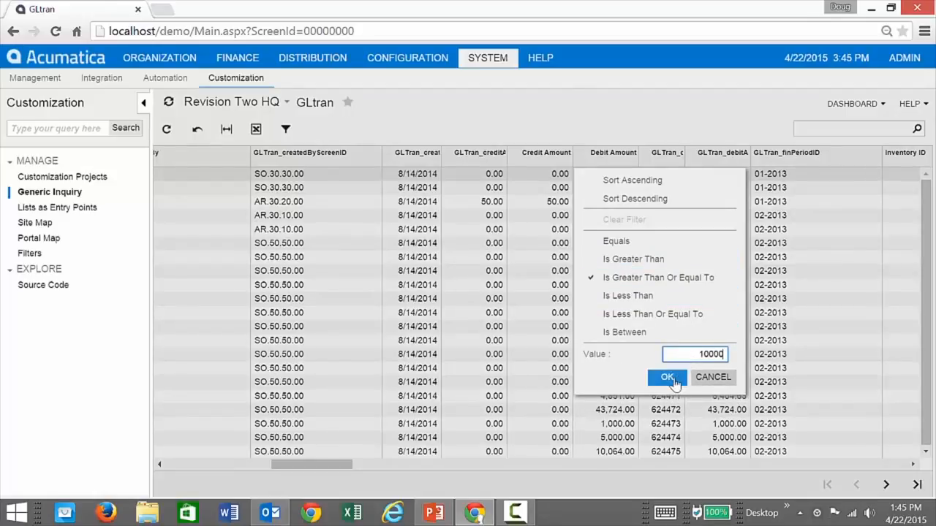
click(674, 380)
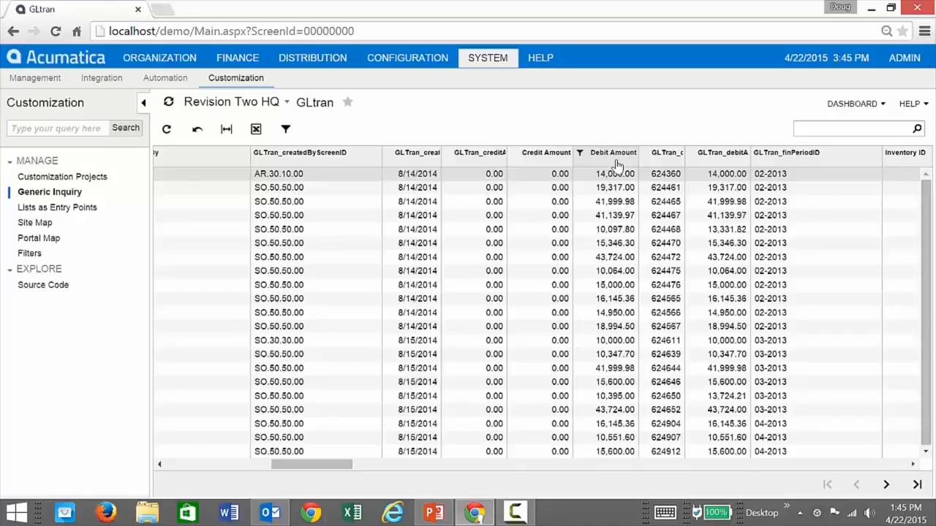
click(881, 109)
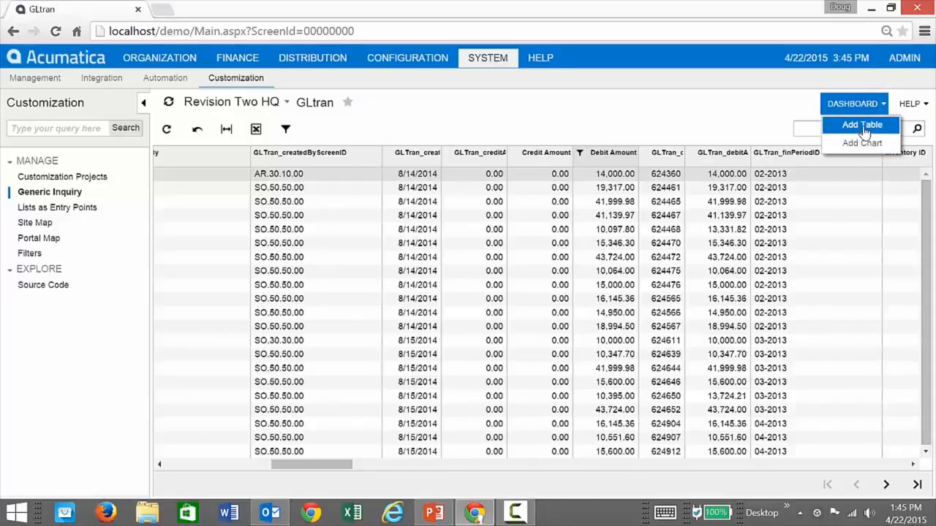
Add the inquiry results as a dashboard table, excluding Account, Batch Number, Branch, Created By and Credit fields.
click(865, 130)
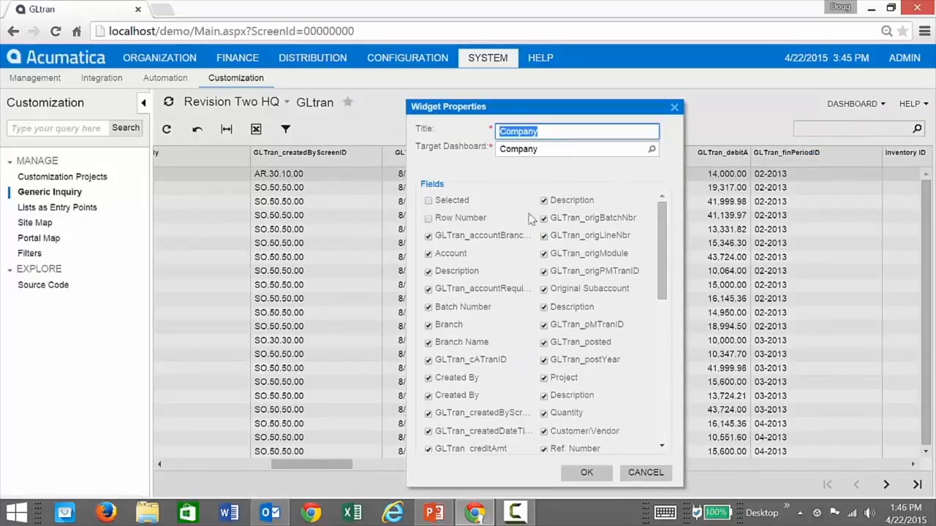
click(429, 253)
click(428, 289)
click(428, 307)
click(428, 324)
click(428, 342)
click(428, 359)
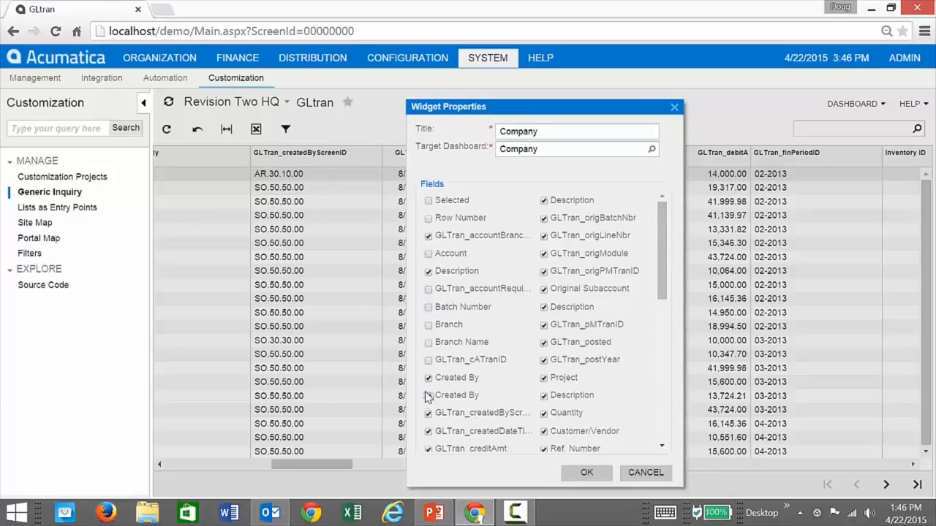
click(429, 379)
click(428, 415)
click(430, 450)
scroll(432, 453, down, 5)
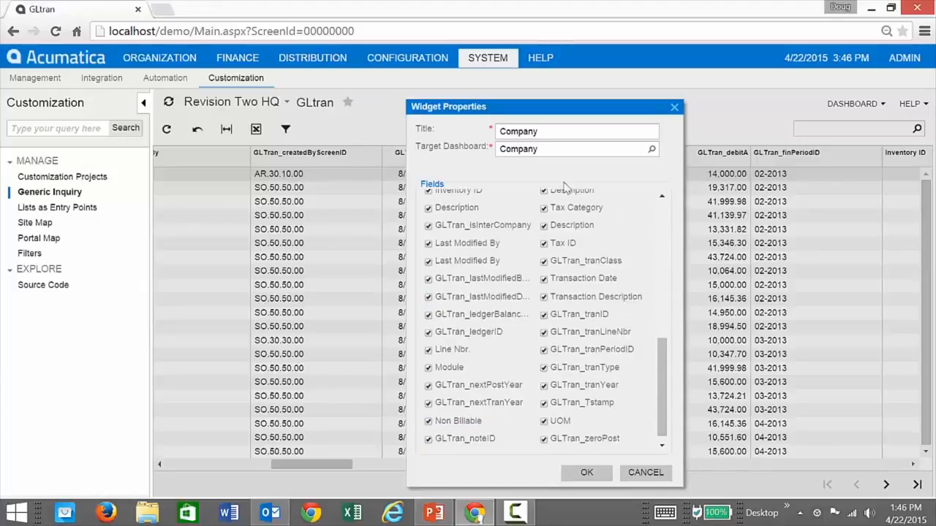
Place the 'Some table' widget on the Finance Accounts Receivable dashboard and go view it.
click(651, 150)
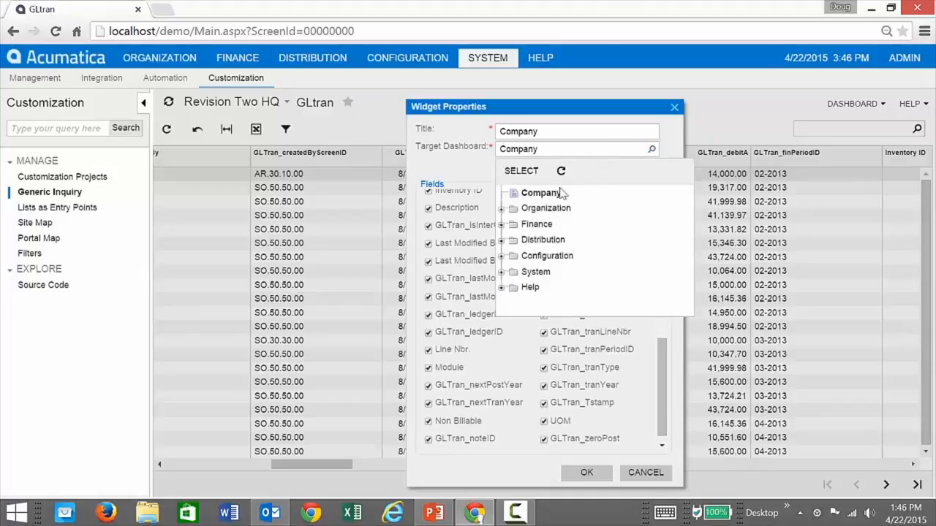
click(502, 225)
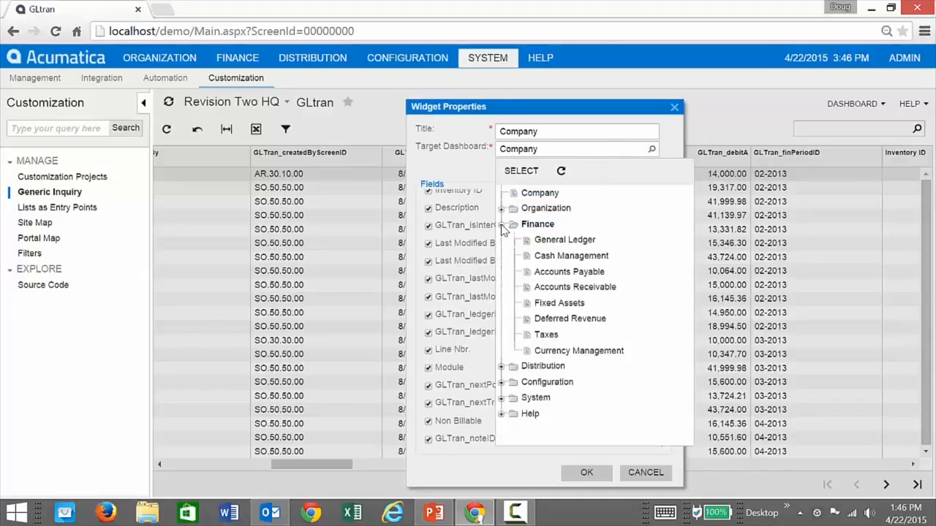
click(573, 288)
click(546, 134)
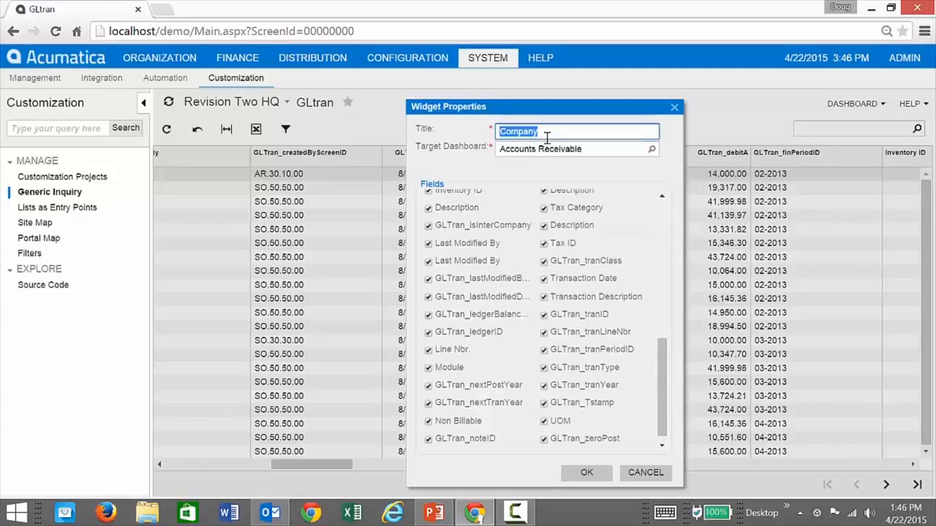
text(Som)
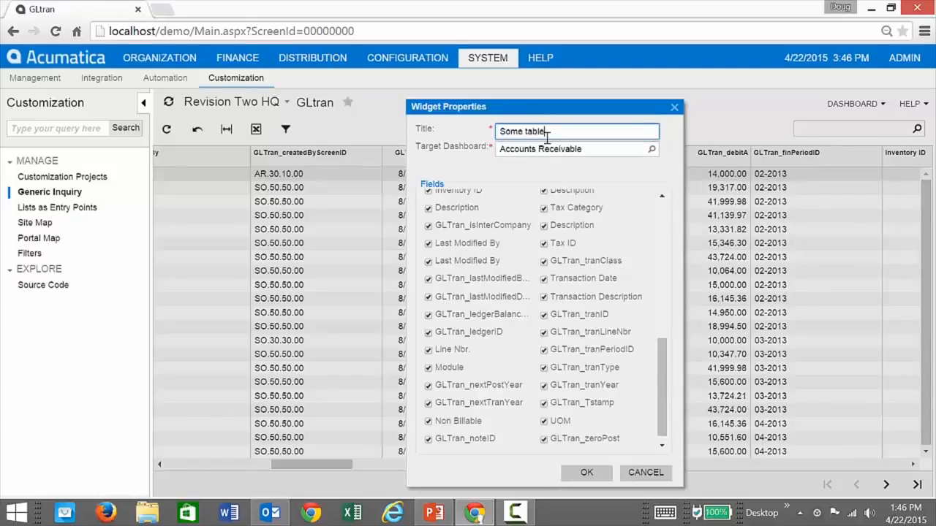
text(e table)
click(586, 472)
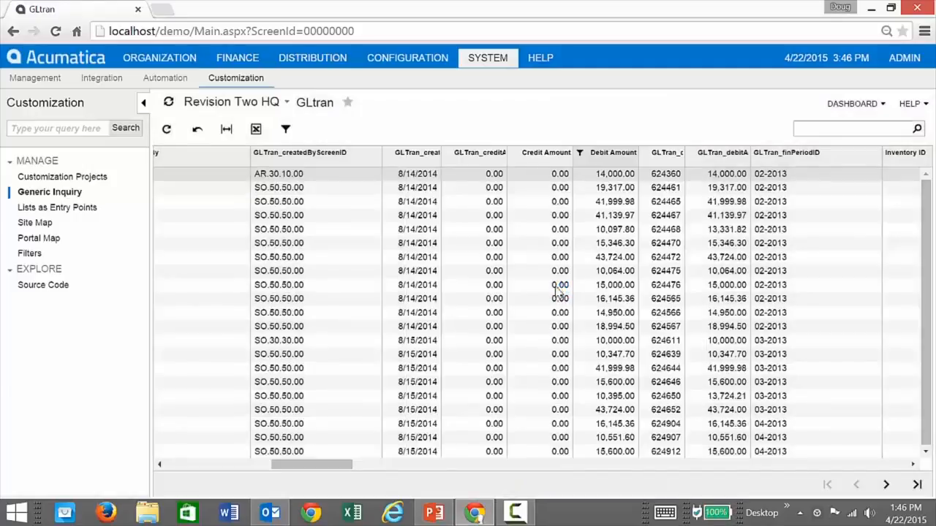
click(239, 58)
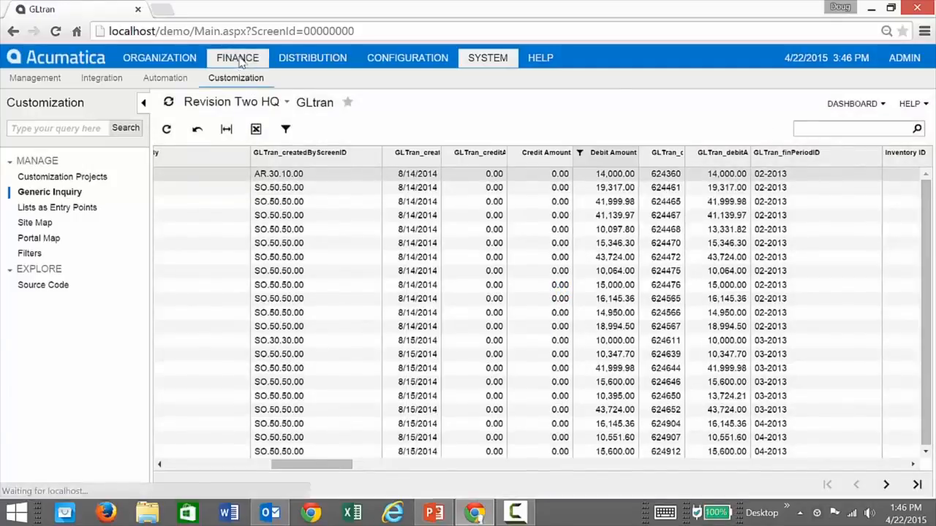
click(296, 78)
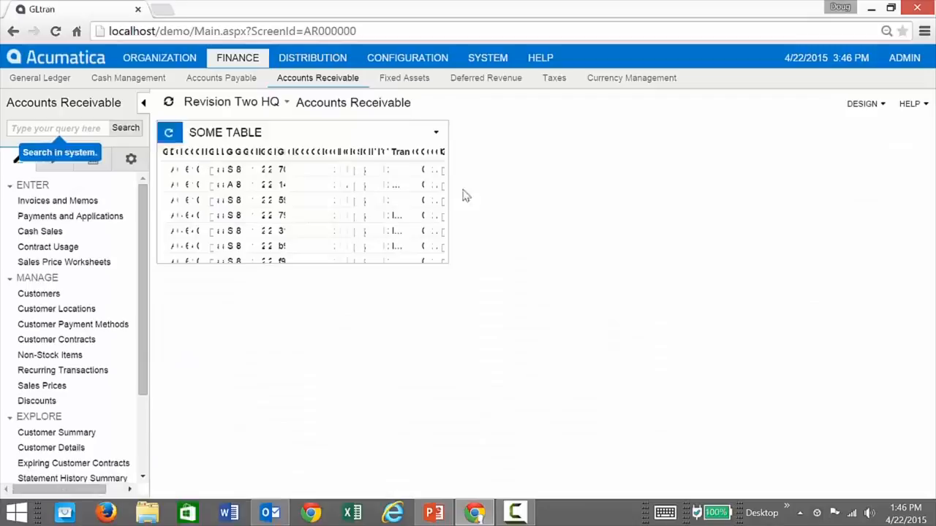
Widen the SOME TABLE widget, then remove it from the Accounts Receivable dashboard.
drag(446, 176, 898, 178)
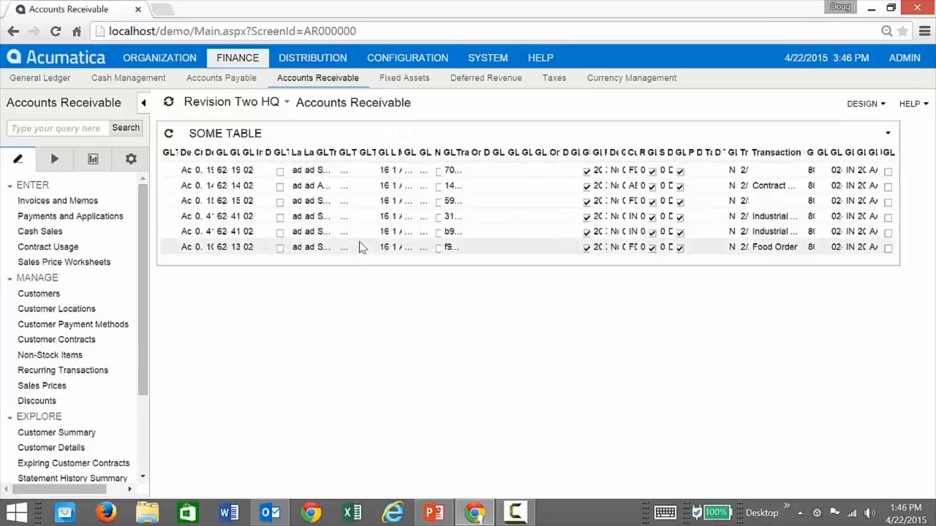
click(889, 135)
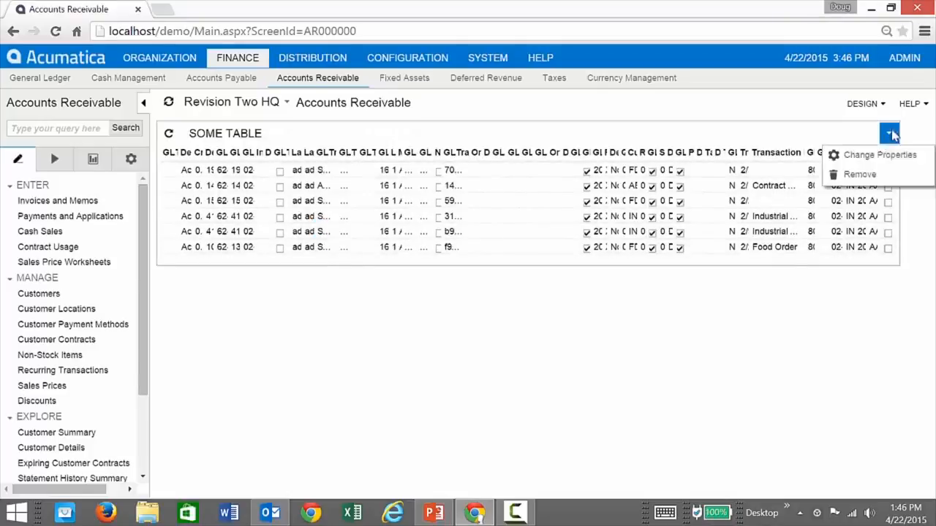
click(873, 179)
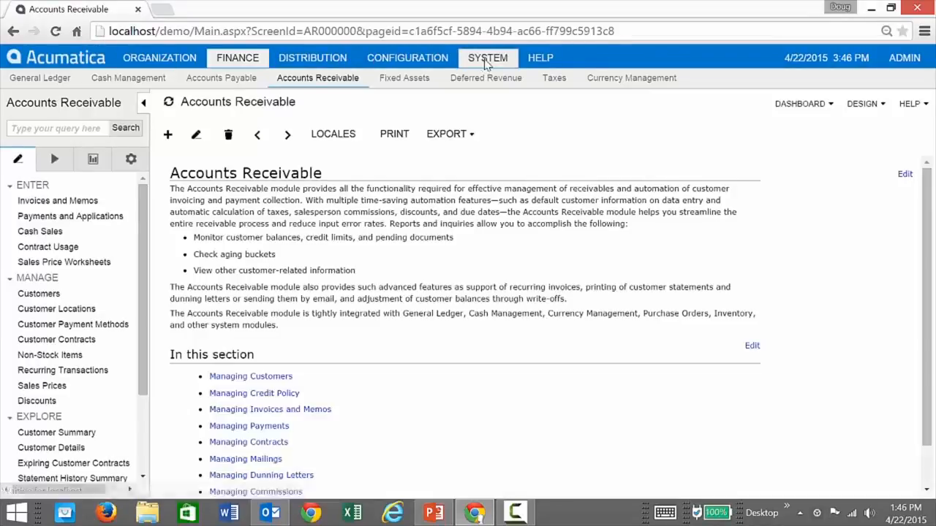
Load the SalesOrdersAndQuotes inquiry in the System module's Generic Inquiry designer.
click(486, 64)
click(36, 192)
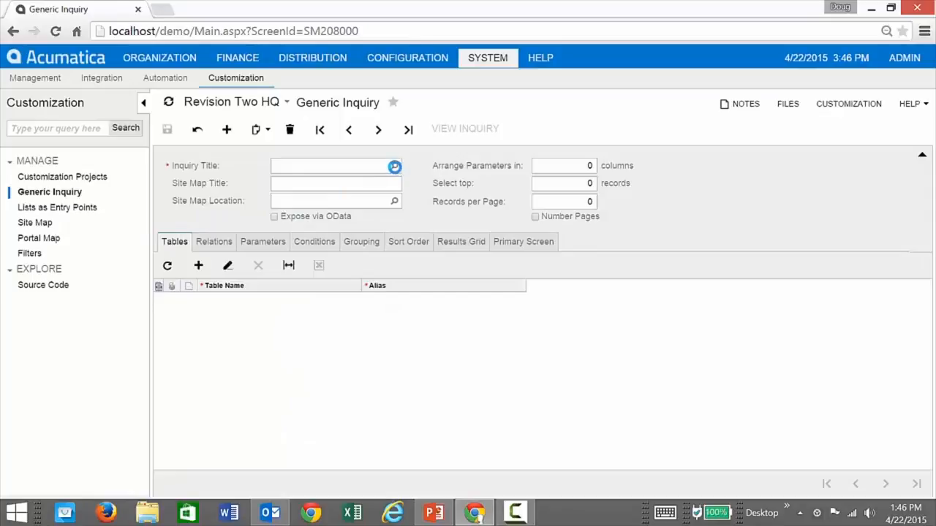
click(394, 166)
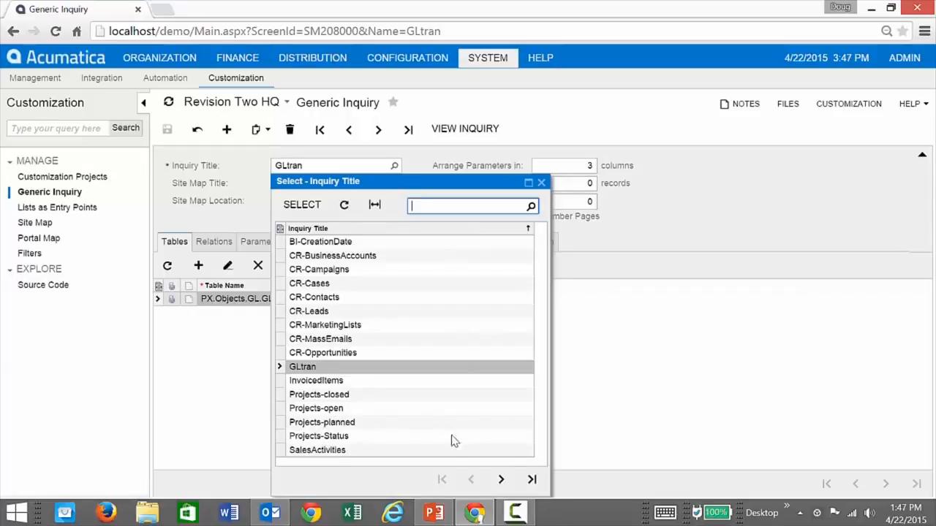
click(501, 479)
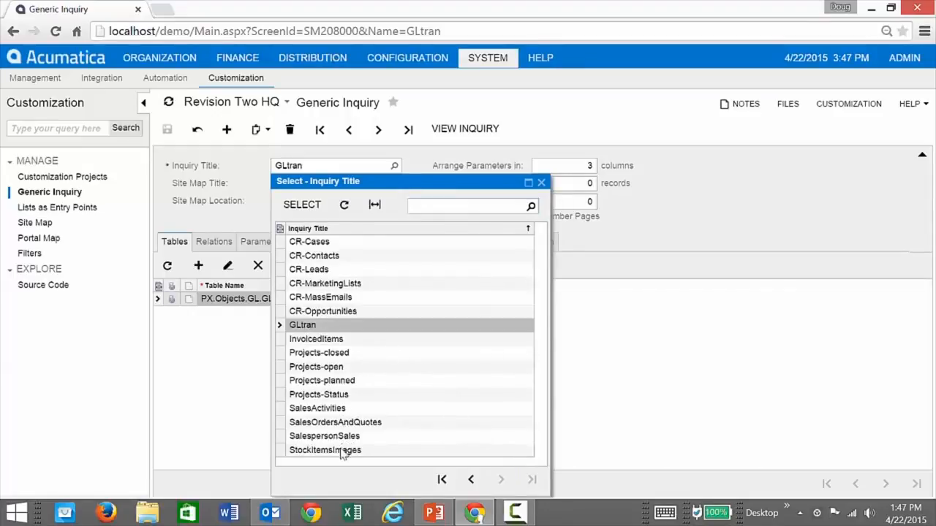
double_click(325, 423)
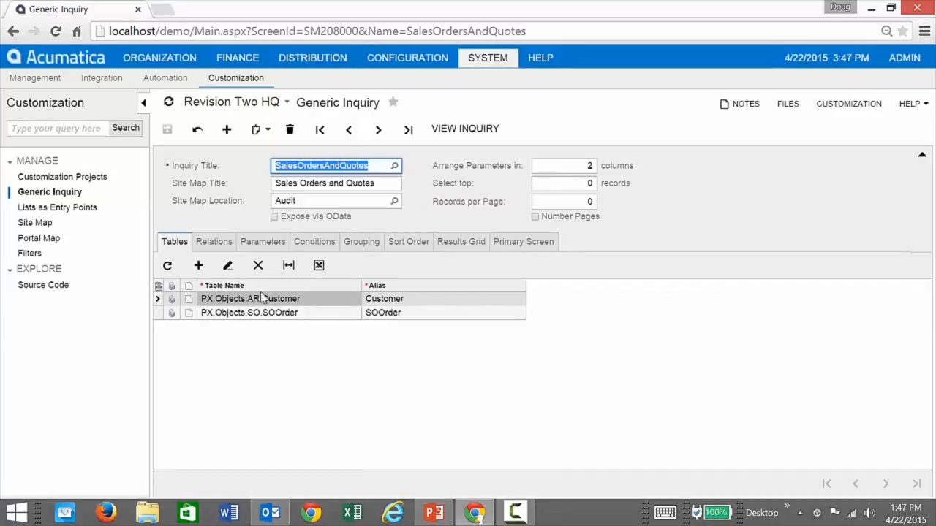
Confirm the SOOrder–Customer relation stays Inner, then show the inquiry's parameters.
click(214, 241)
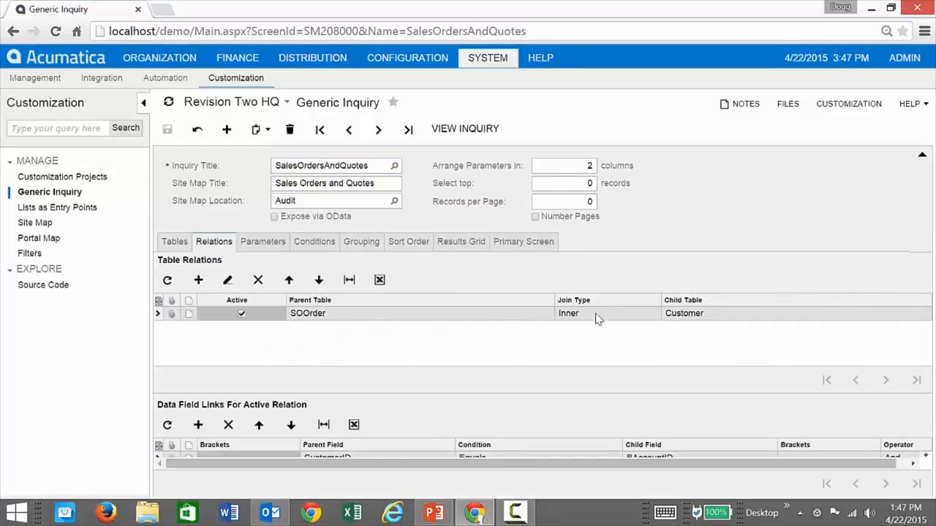
click(621, 318)
click(663, 314)
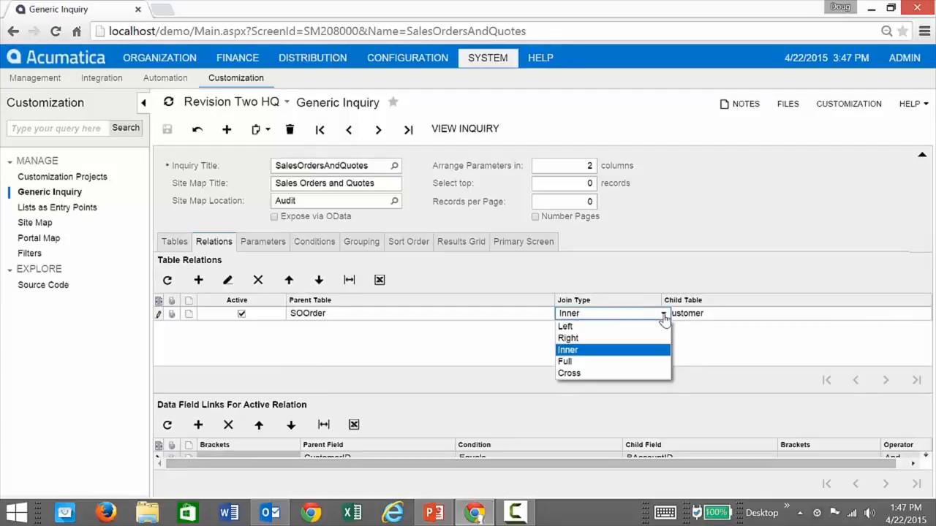
click(599, 353)
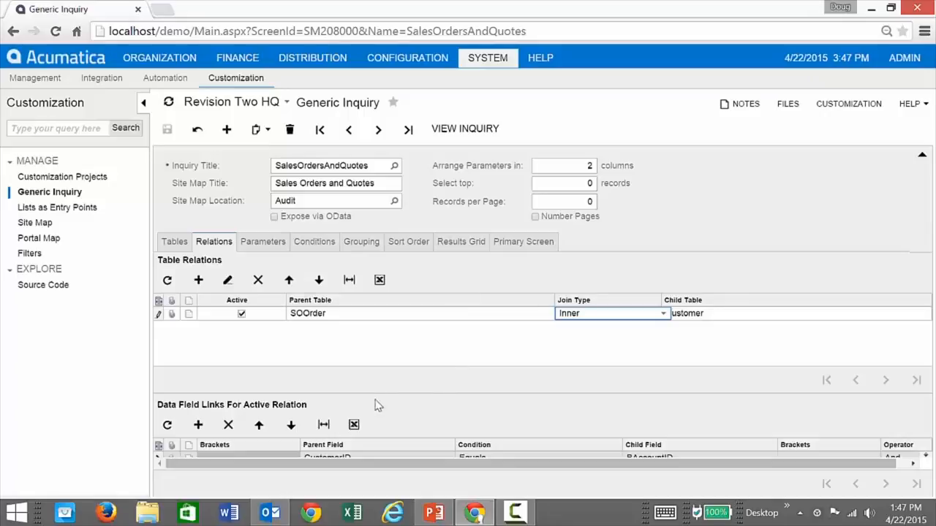
drag(373, 393, 373, 367)
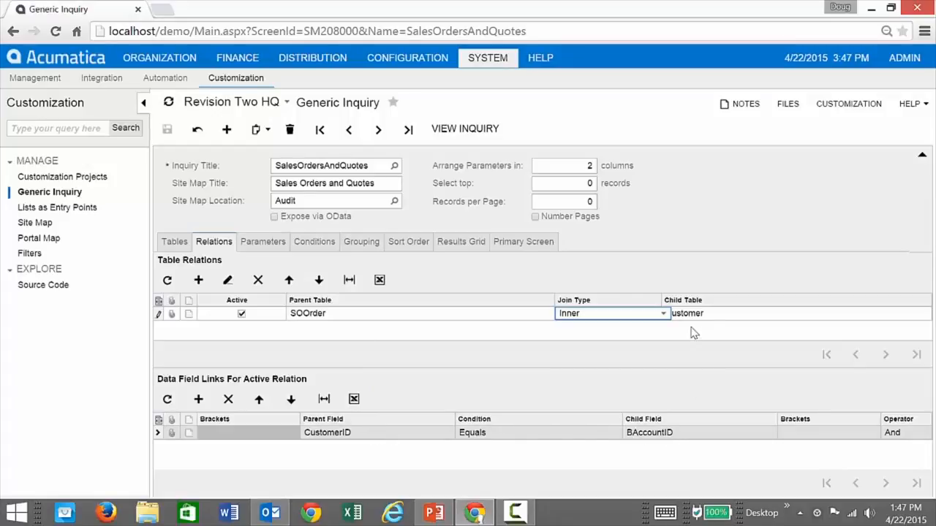
click(265, 244)
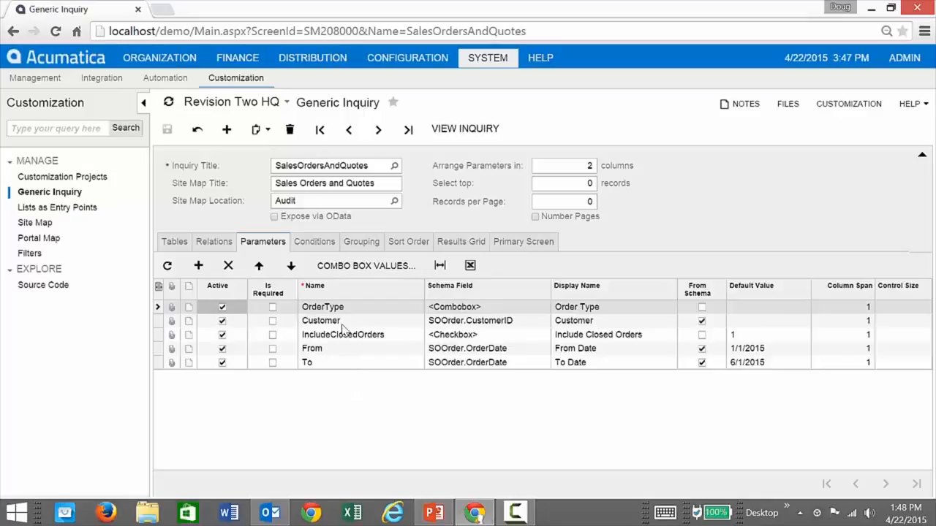
click(314, 241)
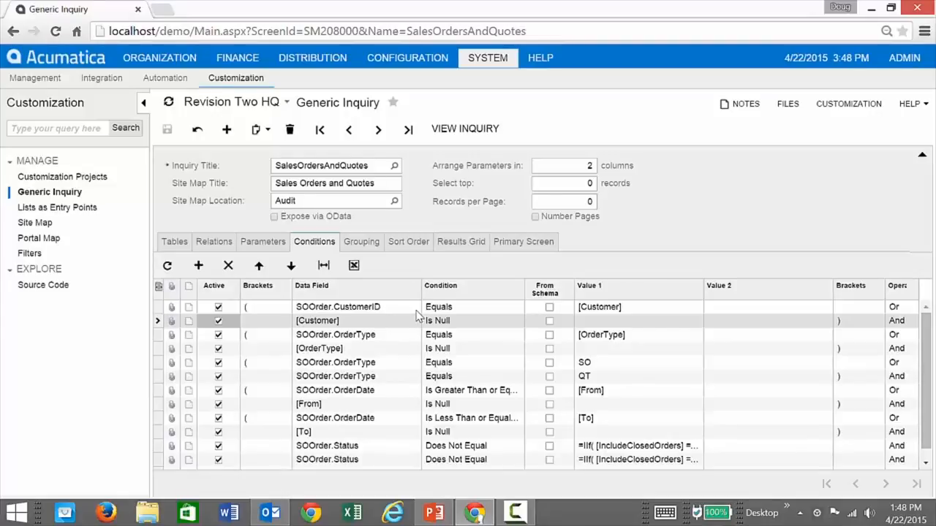
click(457, 245)
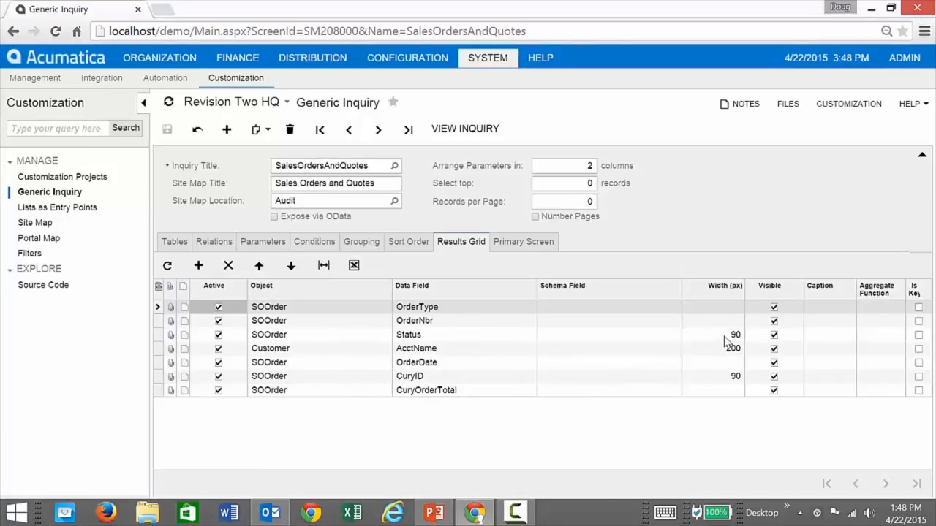
click(831, 356)
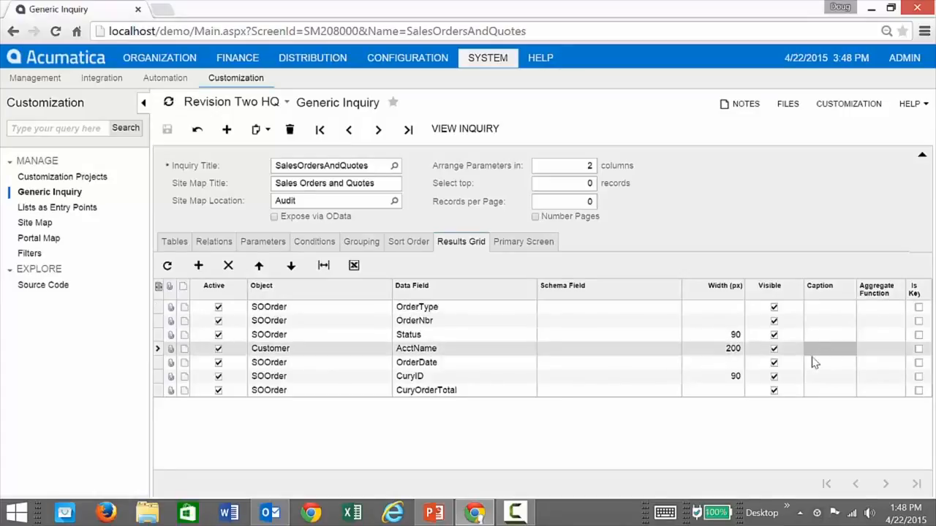
click(472, 136)
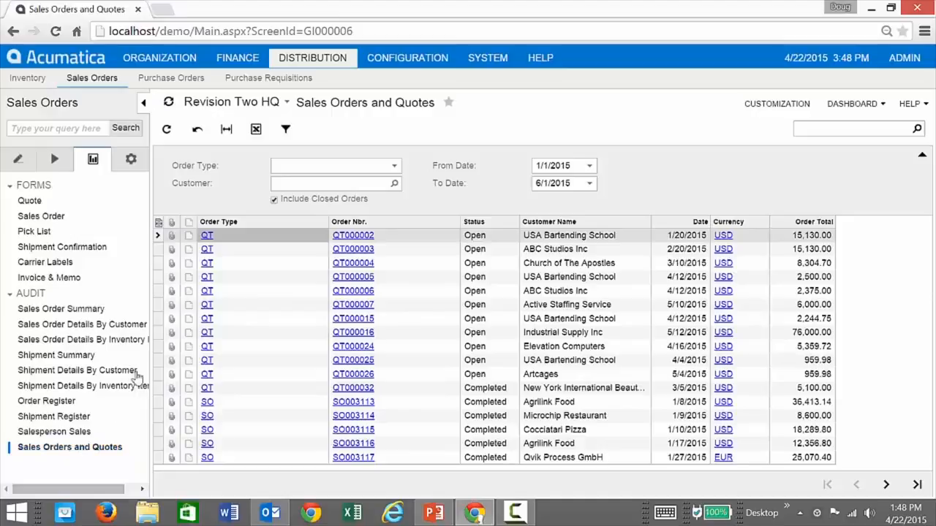
click(13, 31)
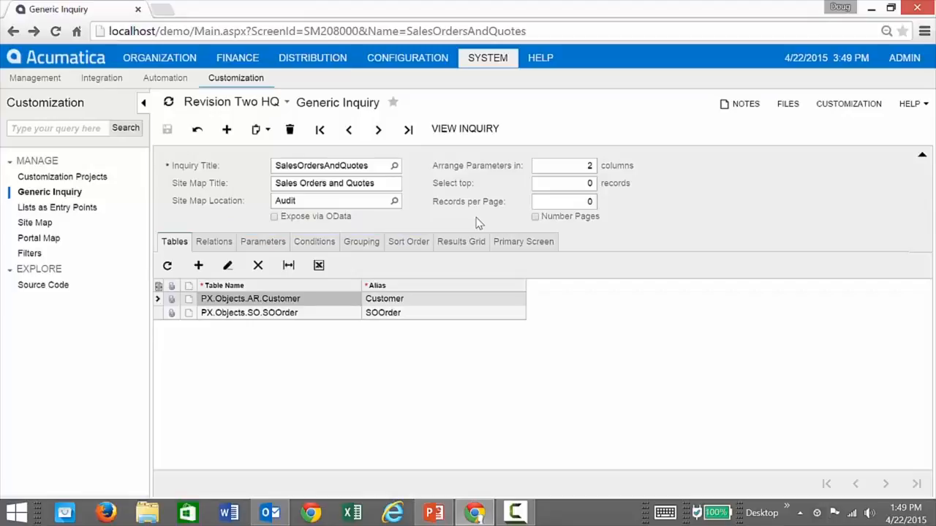
Load the InvoicedItems inquiry and review its ARTran, ARInvoice, BAccount and Address tables.
click(395, 165)
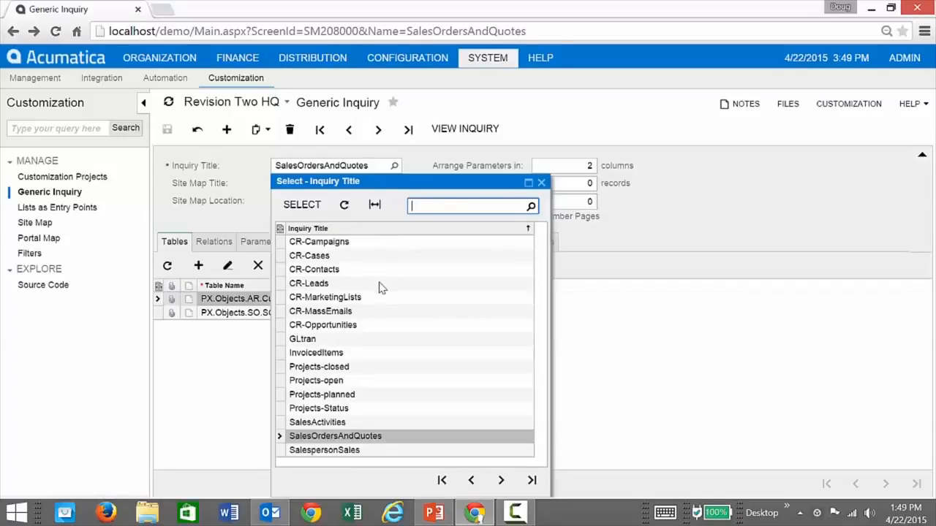
double_click(326, 354)
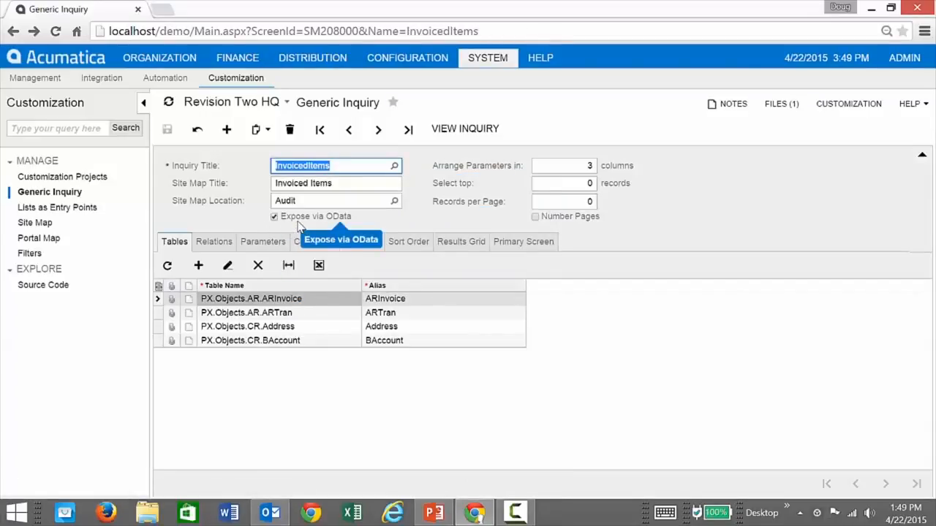
click(204, 222)
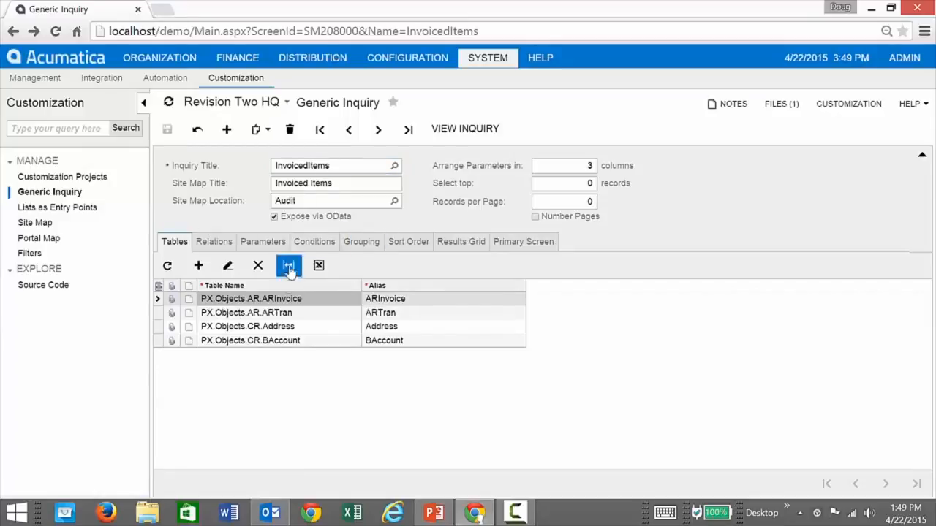
click(286, 316)
click(298, 303)
click(303, 329)
click(311, 344)
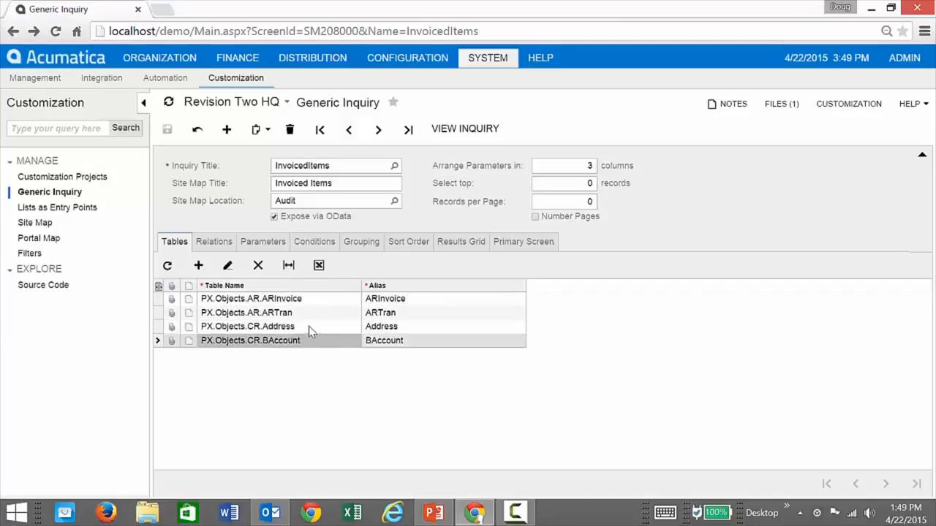
click(308, 328)
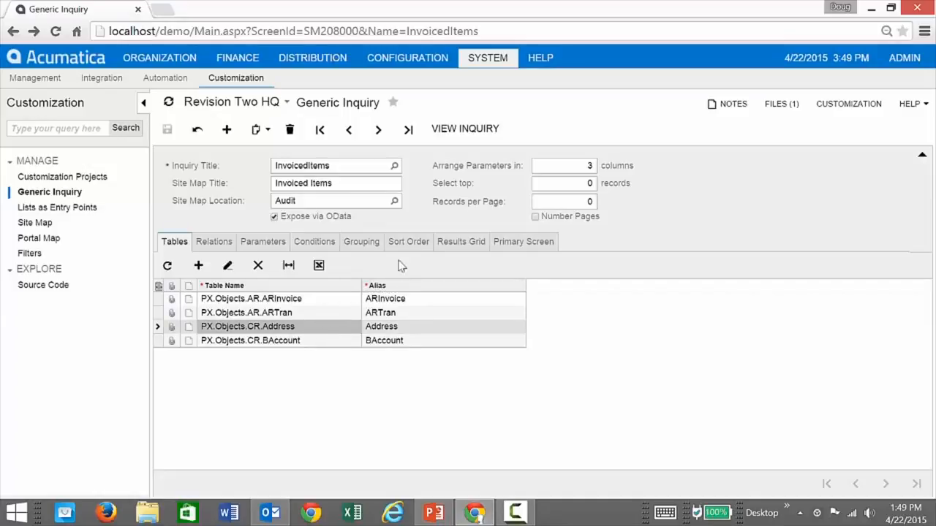
Review the InvoicedItems result columns and run the inquiry to see its results.
click(458, 242)
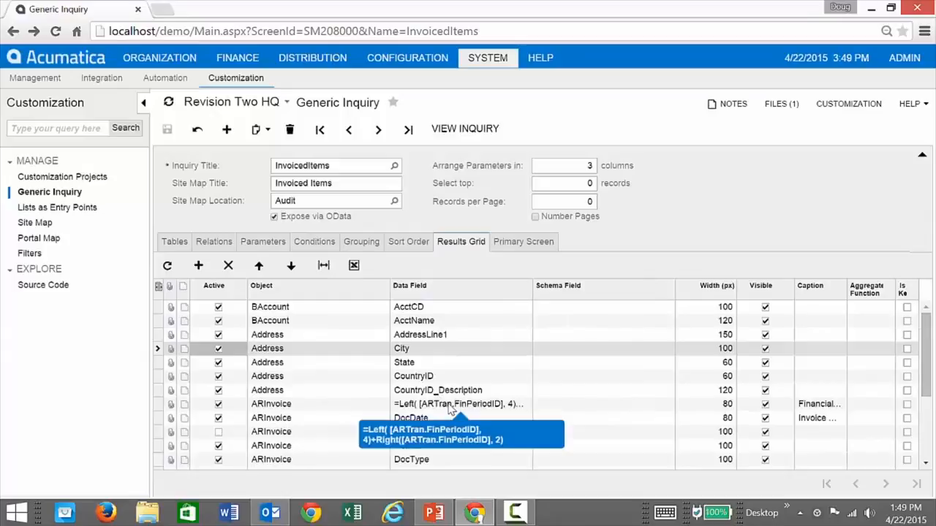
scroll(449, 409, down, 3)
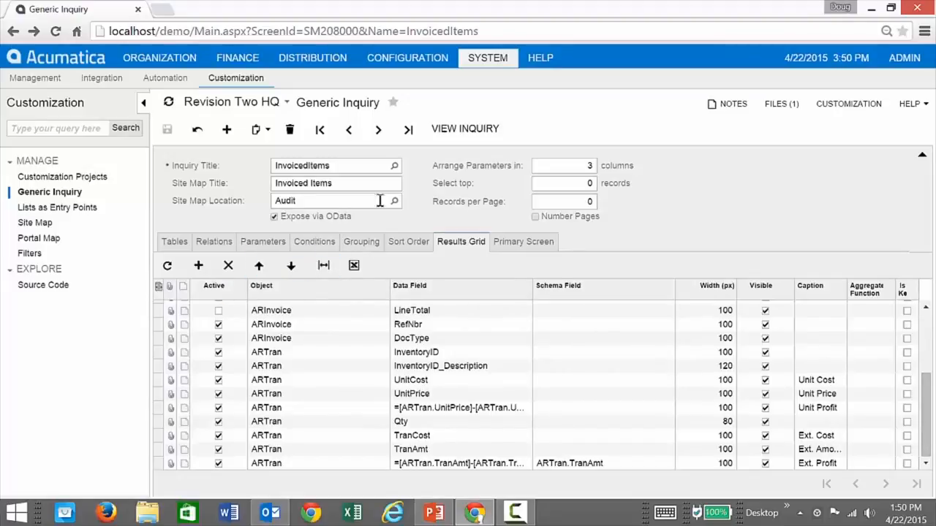
click(465, 131)
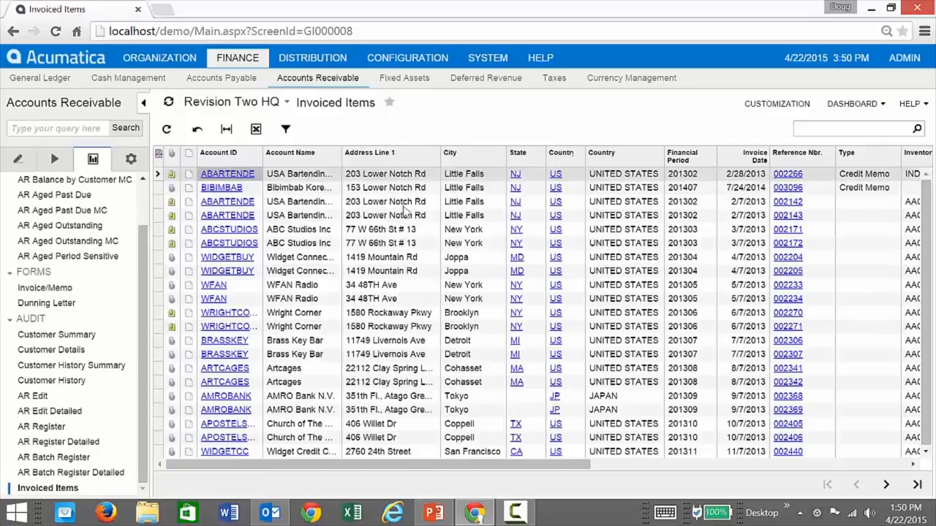
Scroll the results grid, return to the InvoicedItems definition, and minimize Chrome to show the presentation.
drag(419, 464, 828, 484)
drag(653, 479, 336, 475)
click(12, 32)
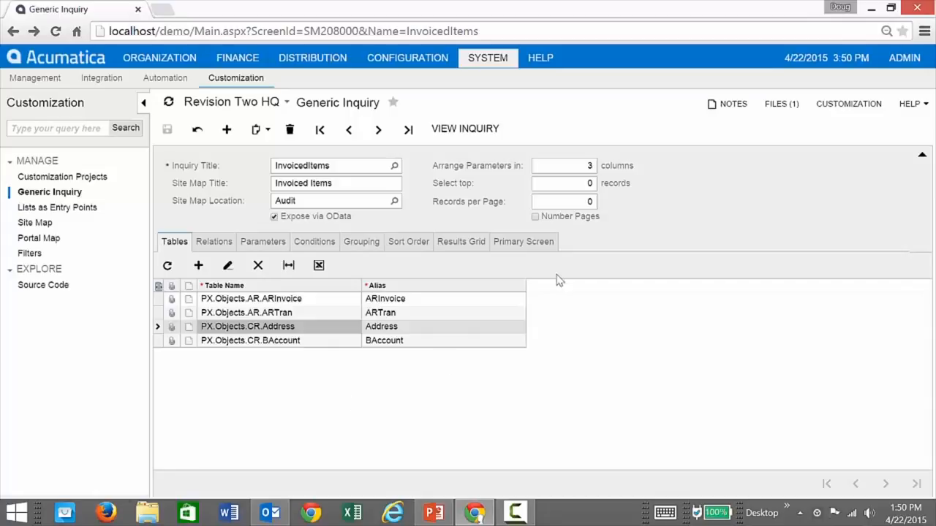
click(871, 10)
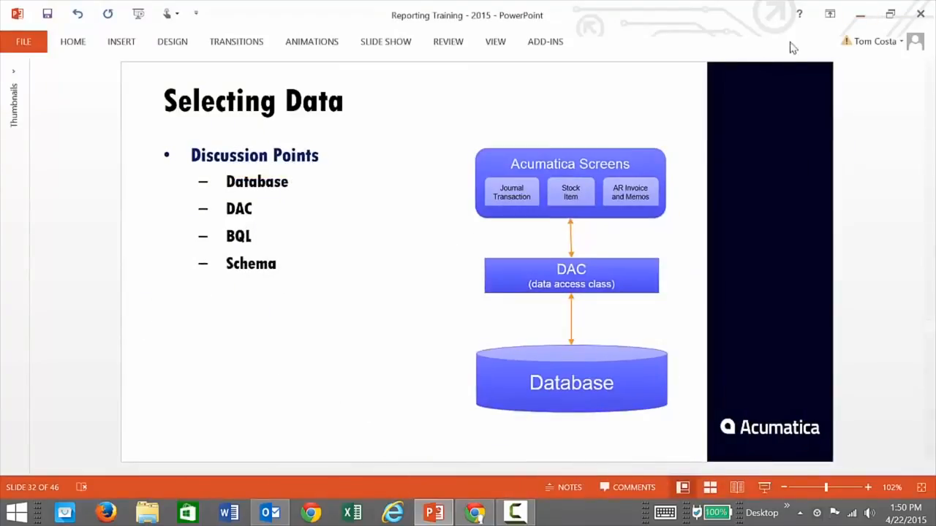
Open the Odata_Invoiced_Items workbook in Excel and list its workbook connections.
click(860, 14)
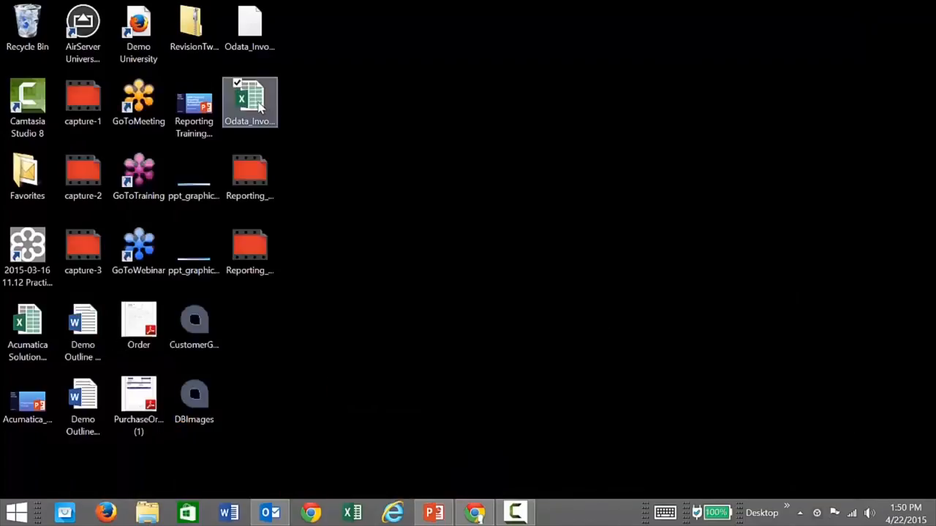
click(256, 104)
double_click(257, 107)
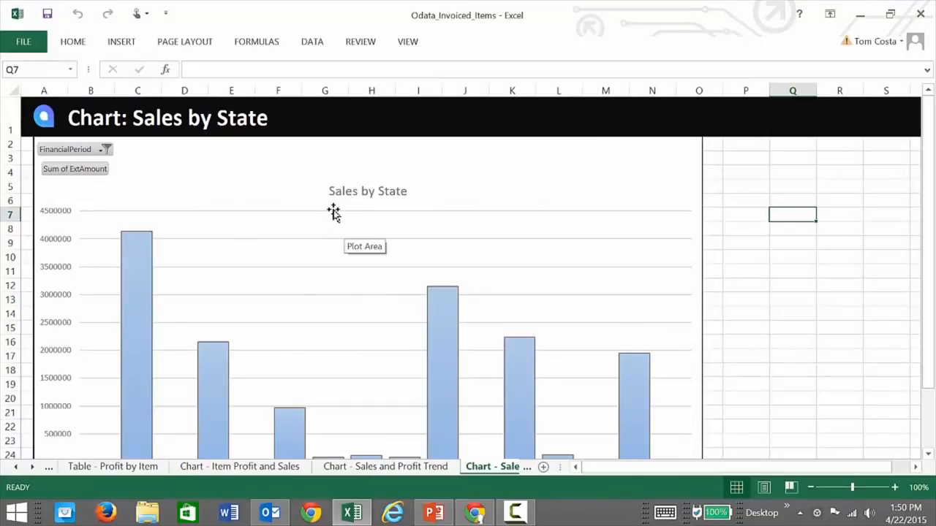
click(313, 42)
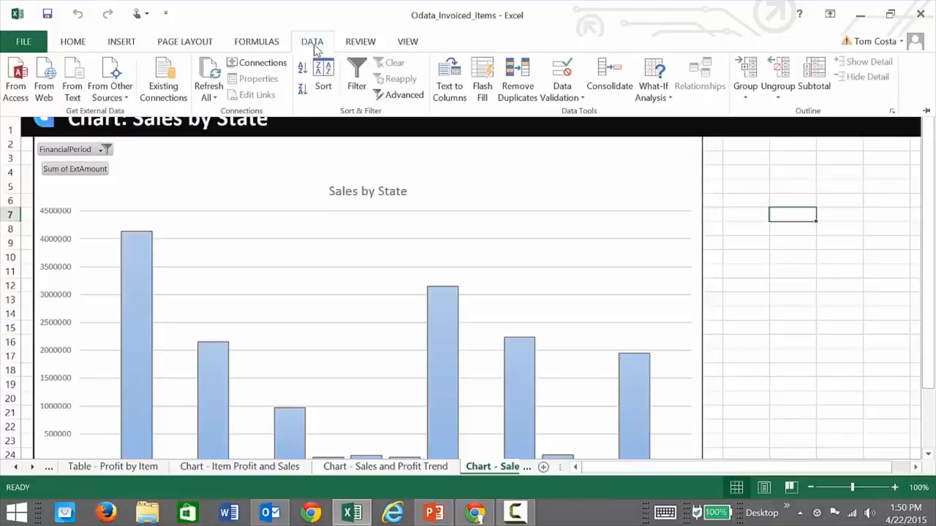
click(260, 62)
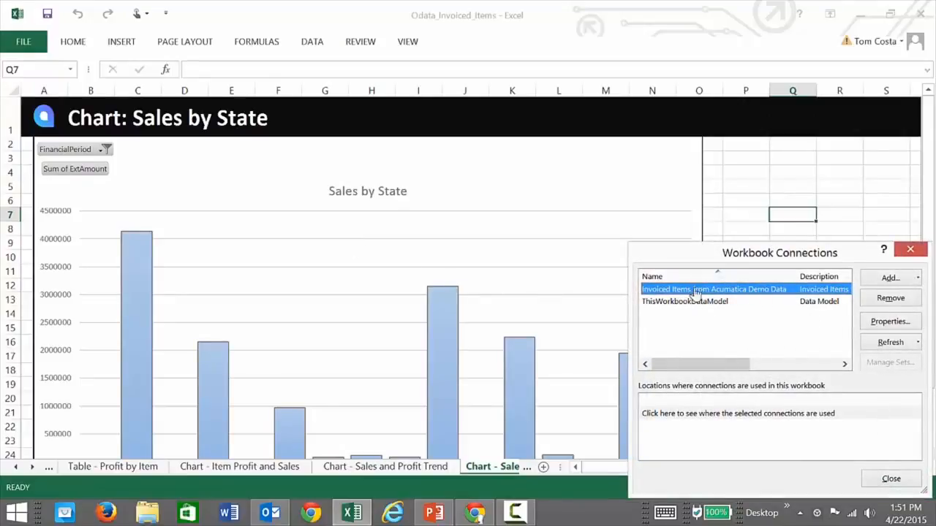
click(889, 322)
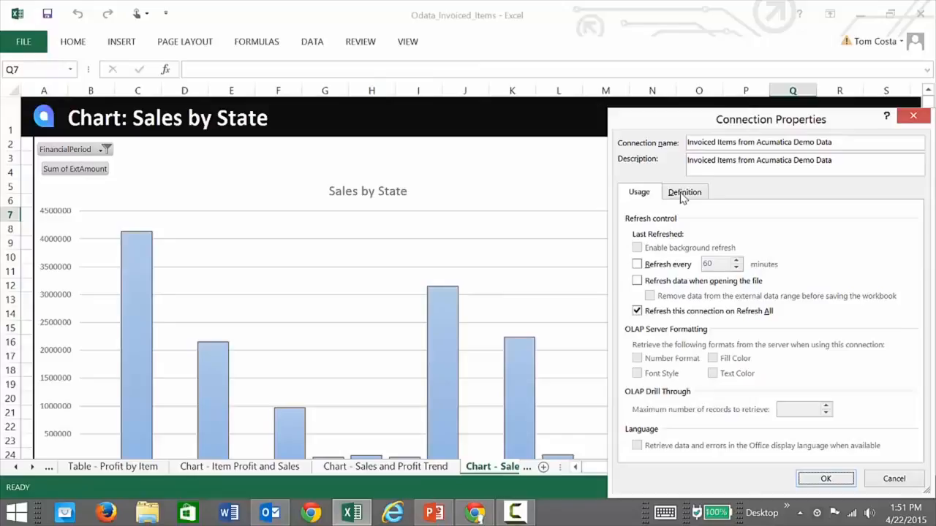
click(683, 194)
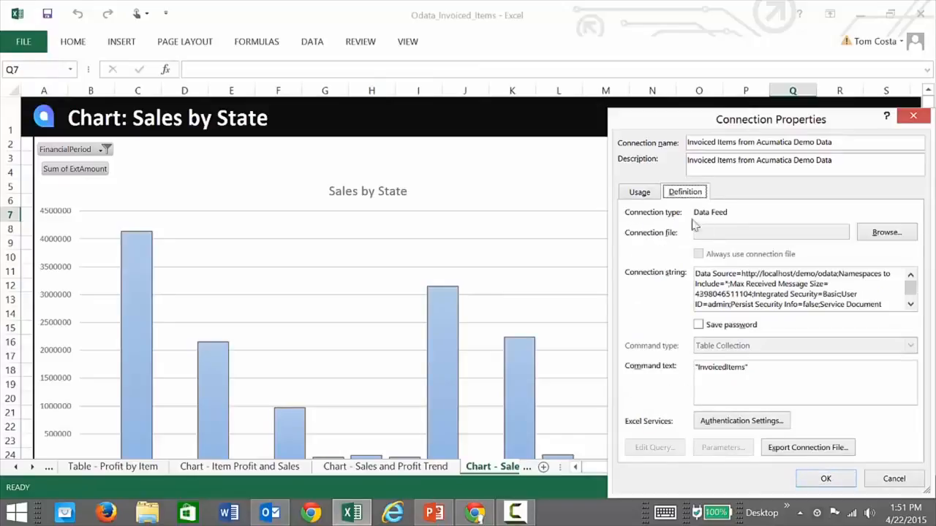
click(763, 274)
drag(775, 271, 815, 272)
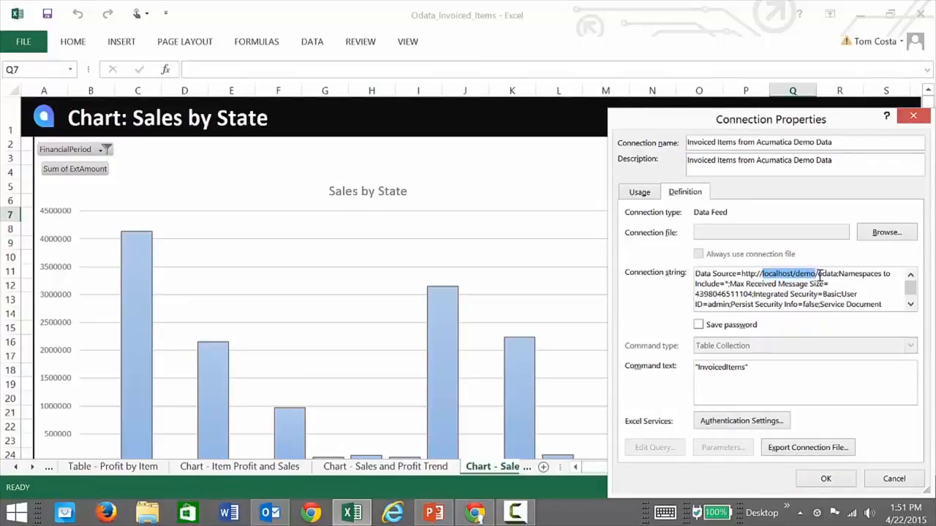
click(820, 276)
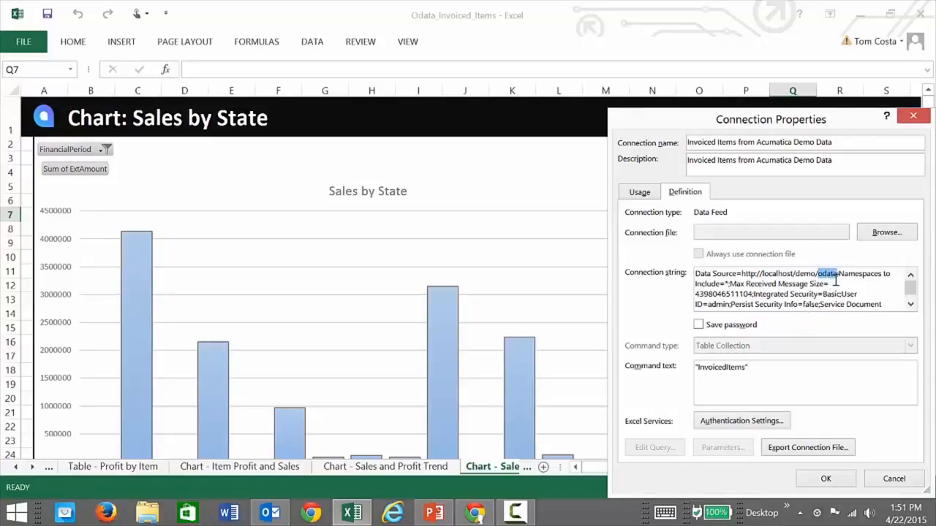
click(832, 282)
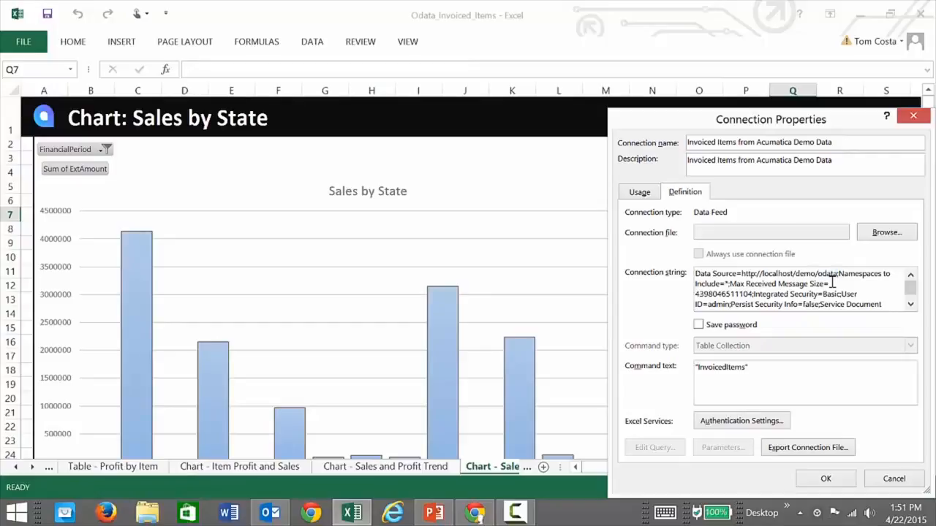
text(/company)
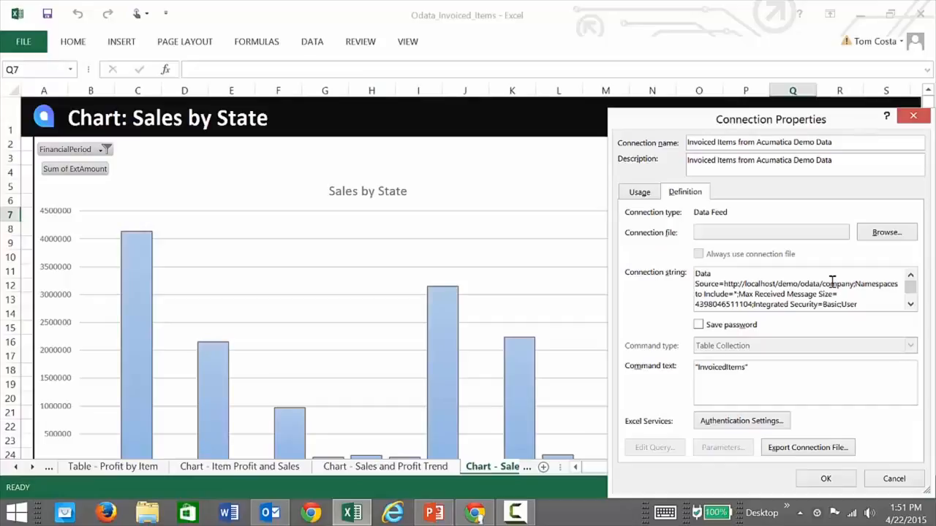
key(BackSpace)
key(BackSpace)
key(BackSpace)
key(BackSpace)
key(BackSpace)
key(BackSpace)
key(BackSpace)
key(BackSpace)
key(BackSpace)
key(BackSpace)
key(BackSpace)
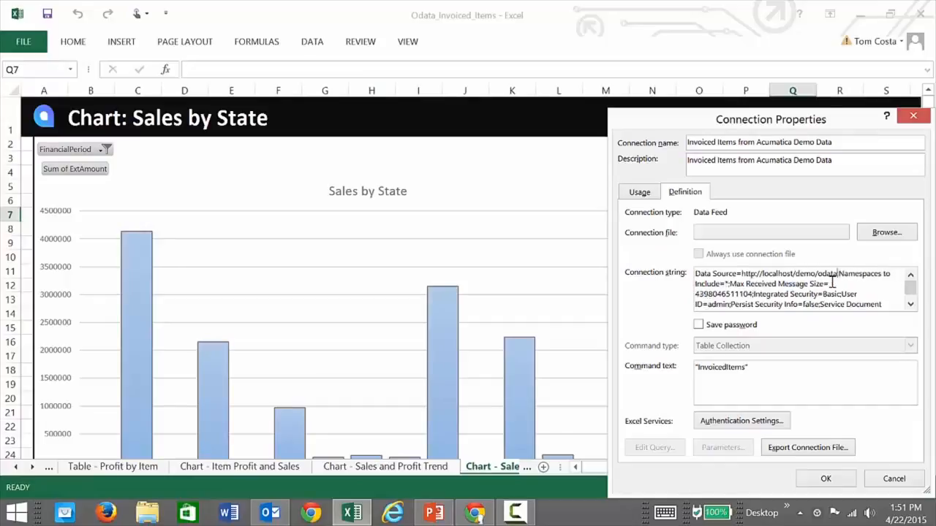
key(BackSpace)
key(BackSpace)
key(BackSpace)
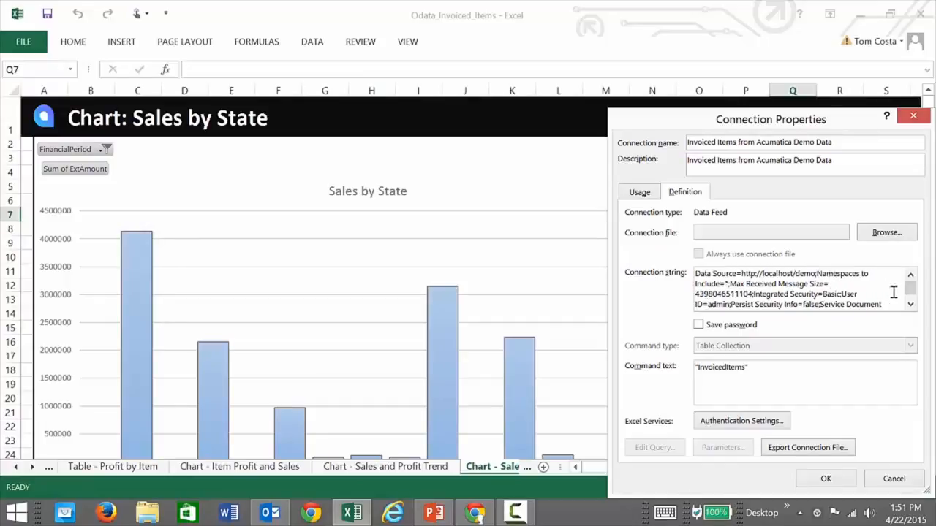
scroll(910, 293, down, 1)
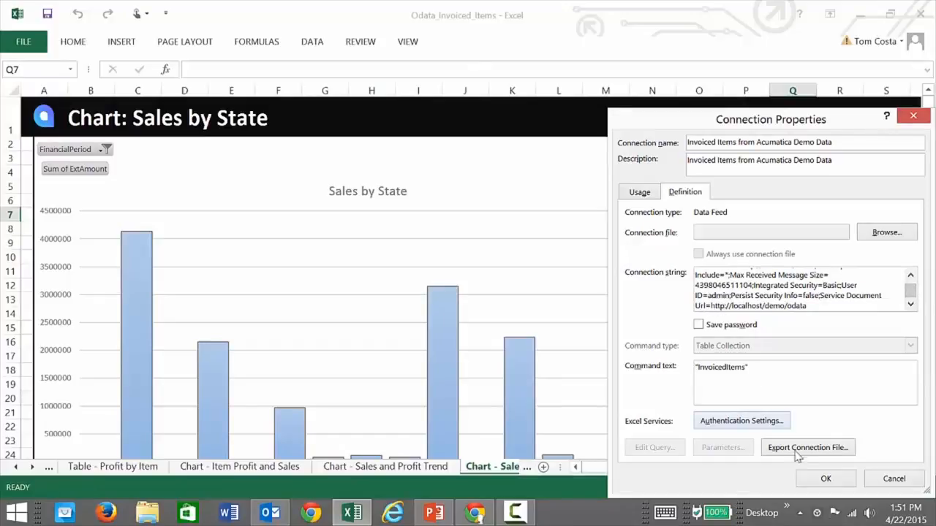
click(825, 478)
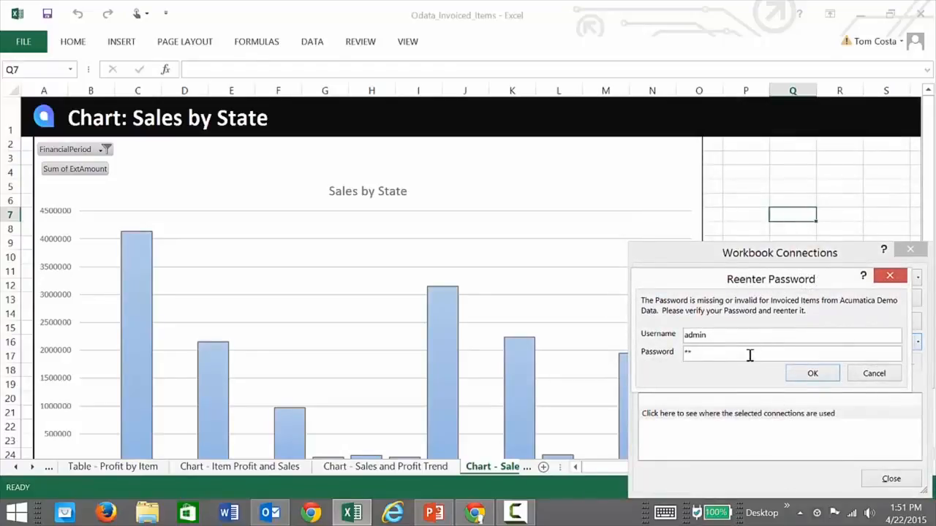
Confirm the password to refresh the data, then shorten the Item Profit and Sales chart to row 30.
click(809, 373)
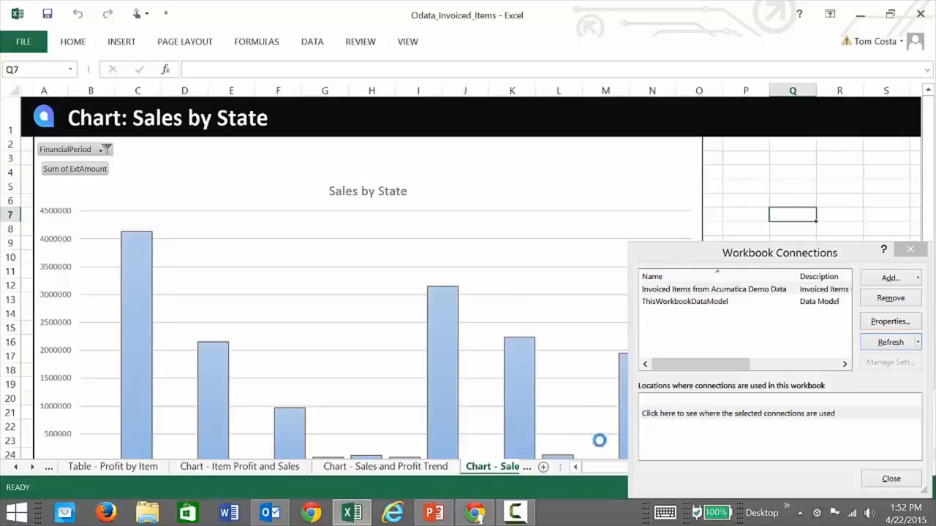
click(889, 479)
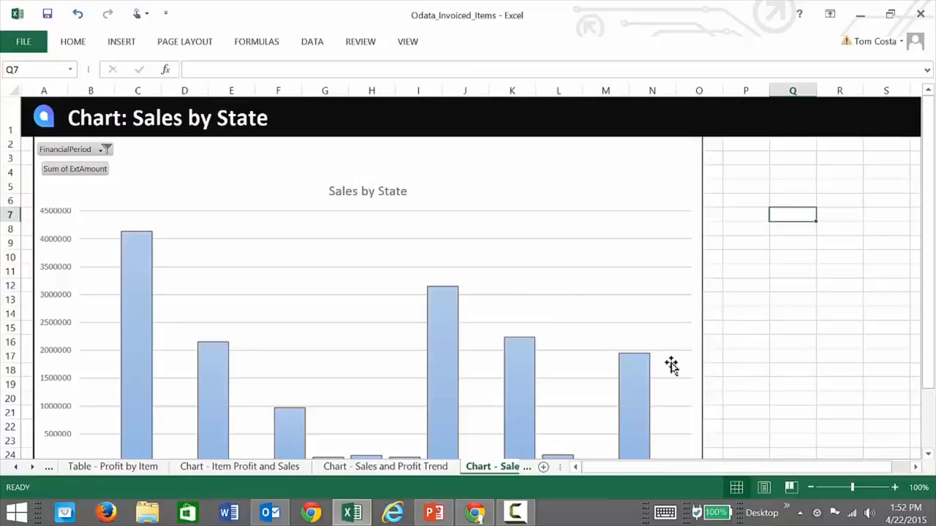
click(227, 465)
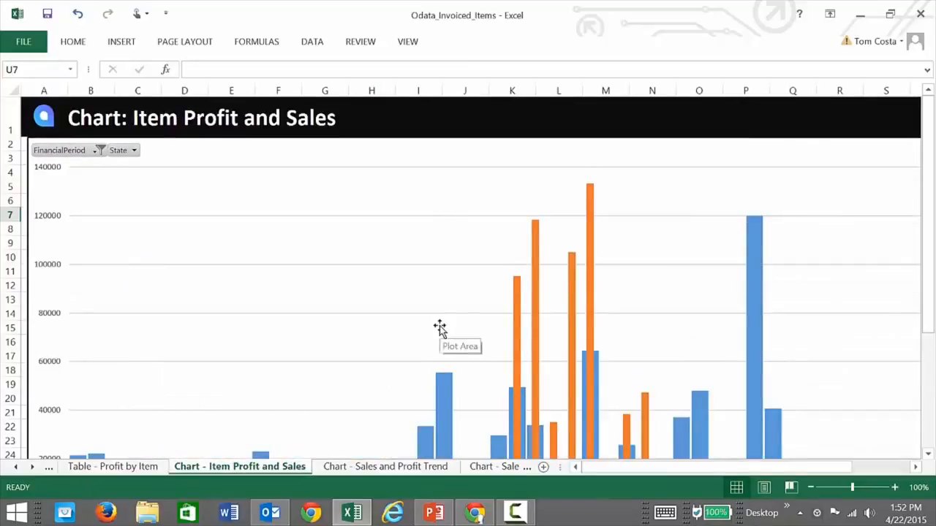
scroll(438, 326, down, 2)
scroll(439, 326, down, 3)
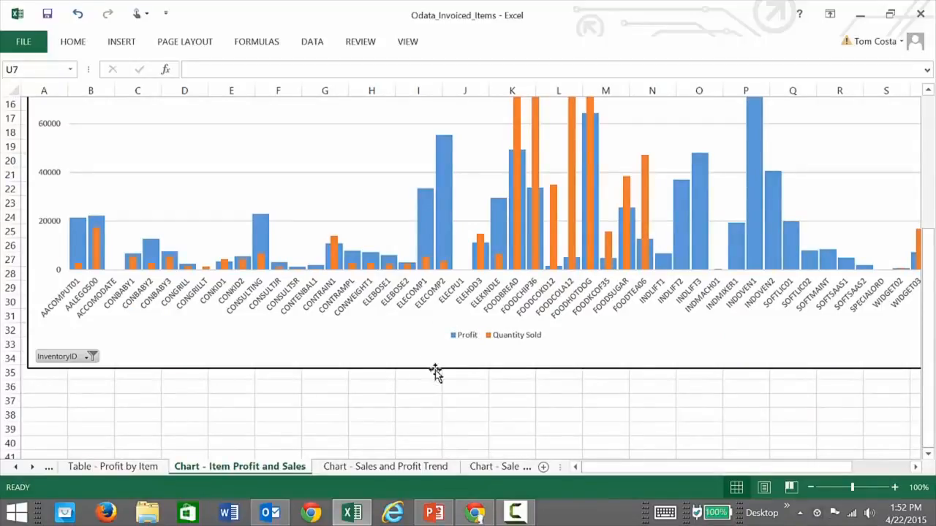
click(434, 371)
drag(495, 367, 502, 300)
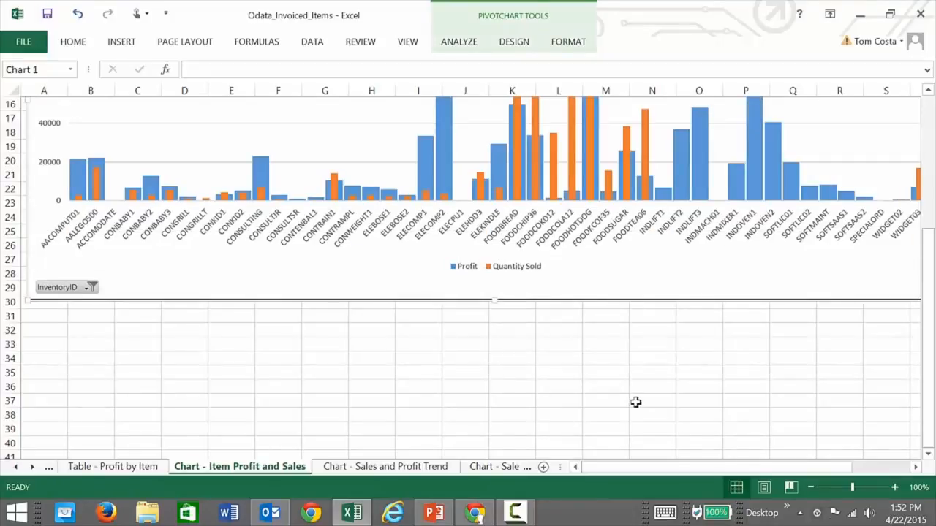
scroll(636, 402, up, 5)
drag(638, 468, 696, 468)
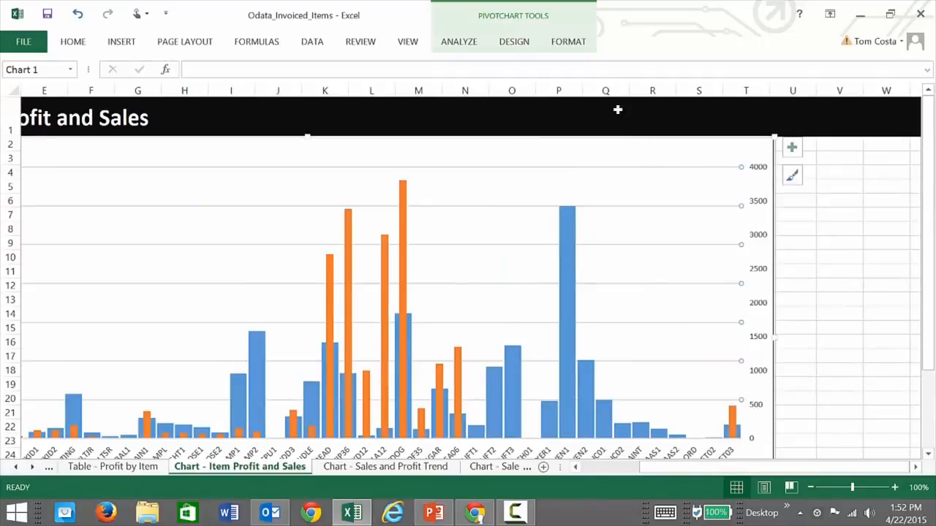
Review the PivotChart's design, data source and field list, then insert a blank Sheet1.
click(504, 46)
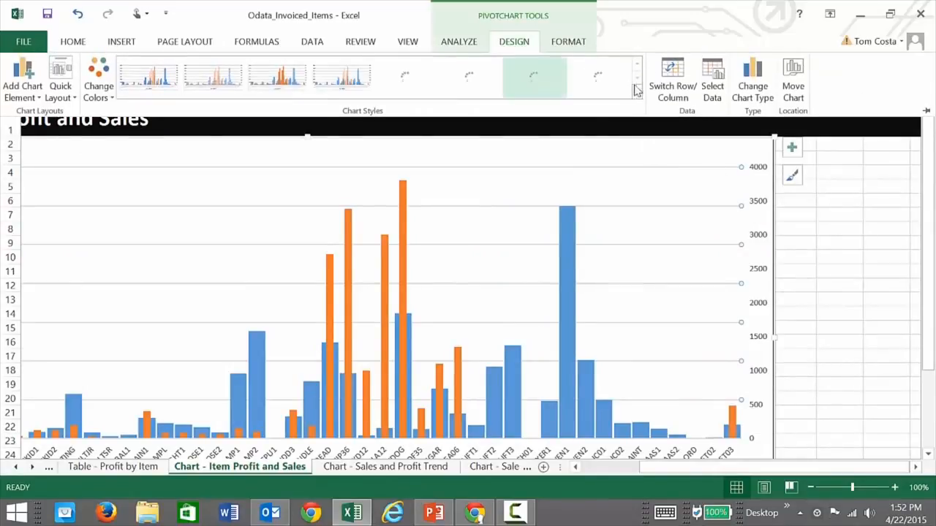
click(711, 82)
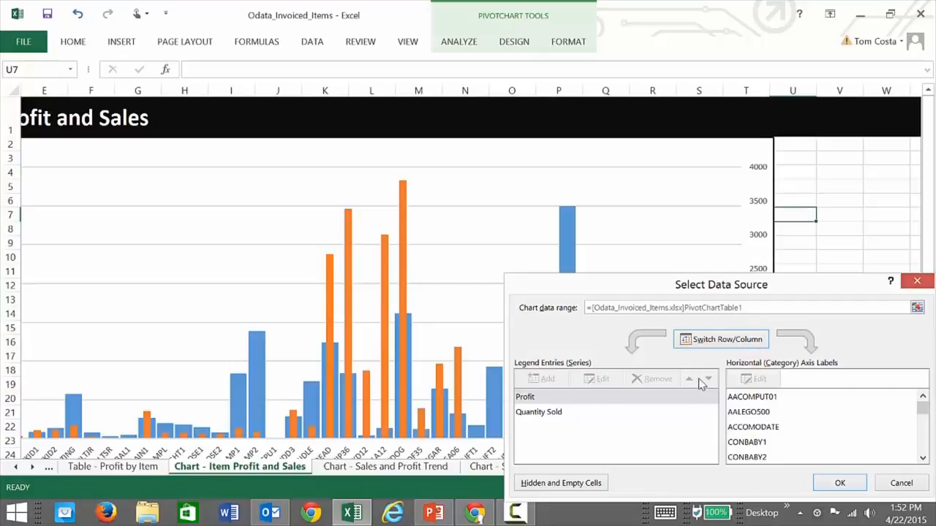
click(905, 484)
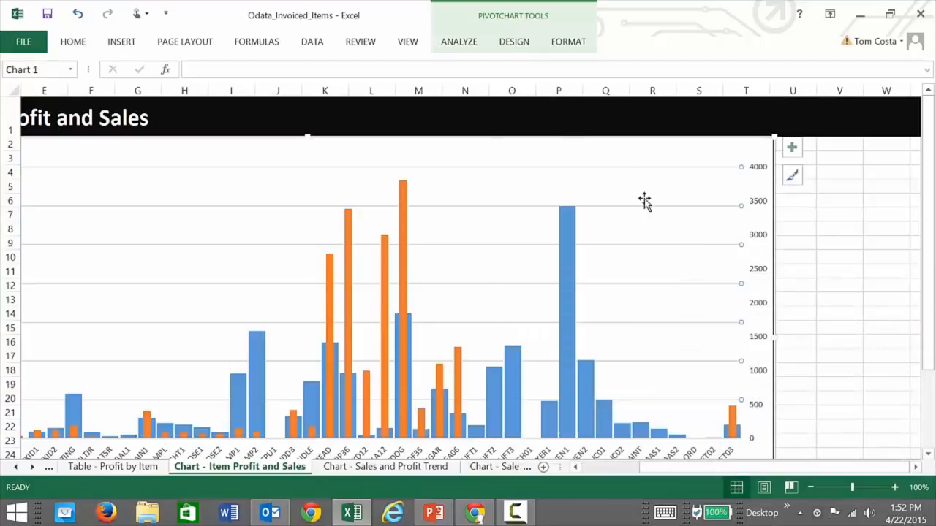
click(568, 46)
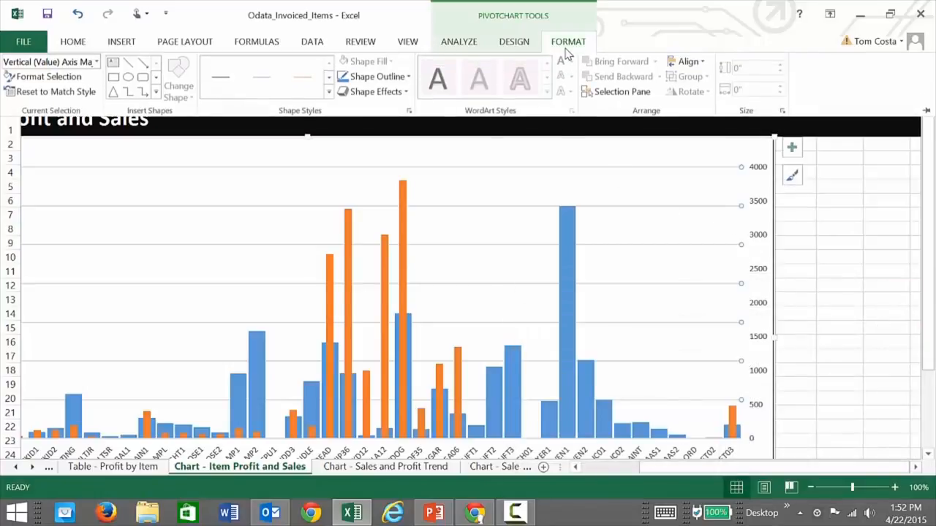
click(482, 49)
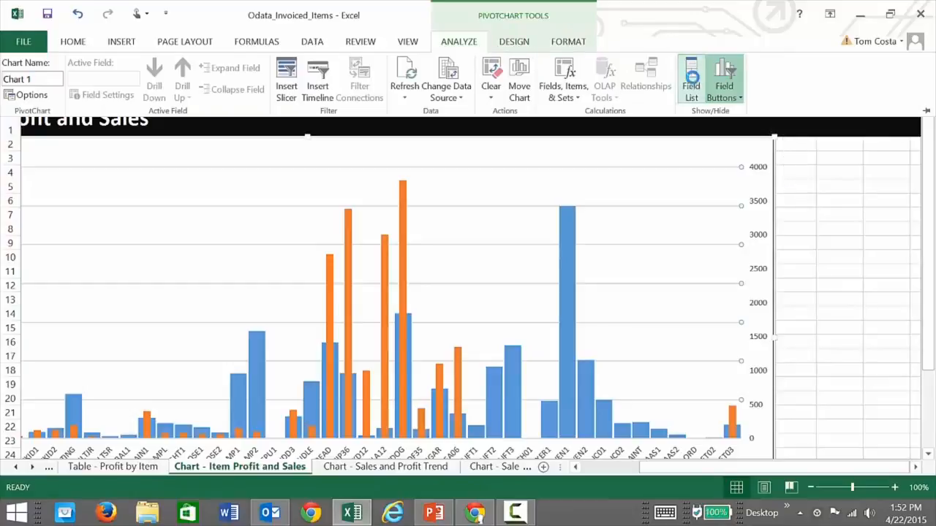
click(691, 80)
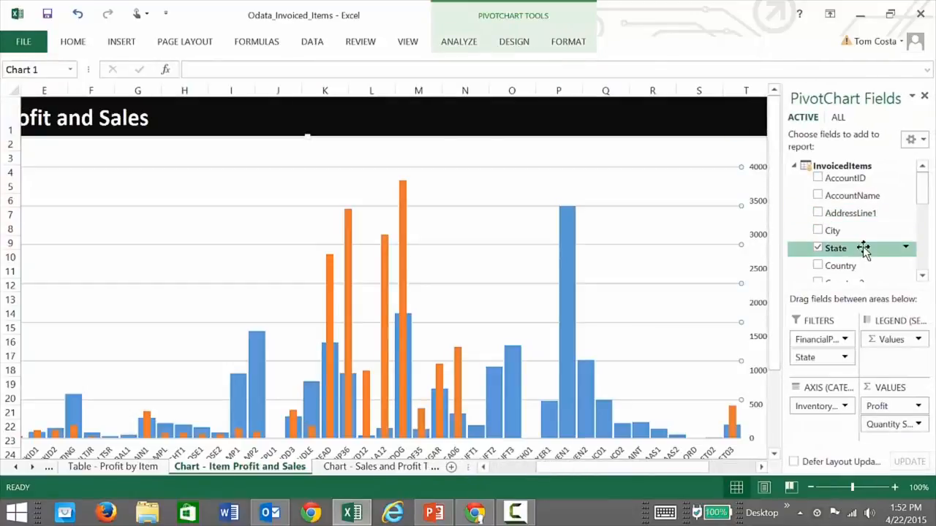
drag(922, 195, 924, 209)
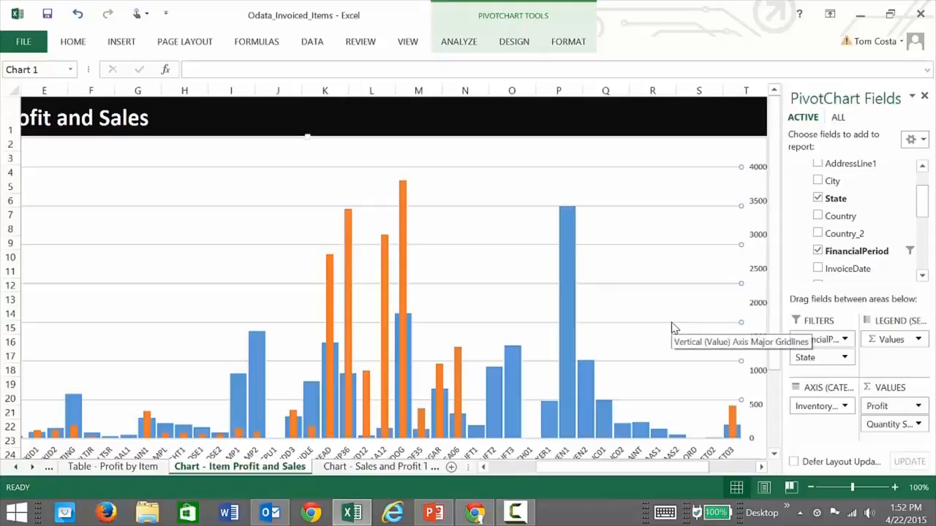
click(451, 467)
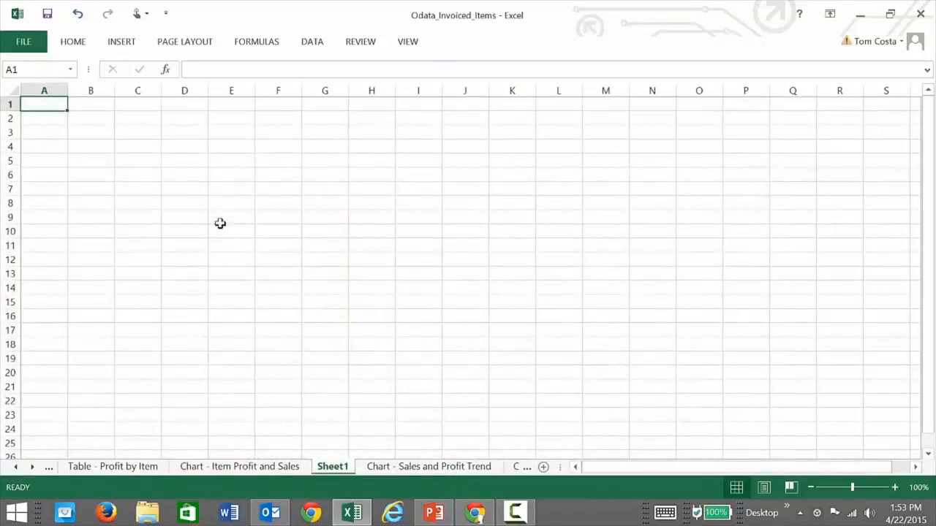
Create an empty PivotChart at A1 from the existing Invoiced Items connection.
click(311, 44)
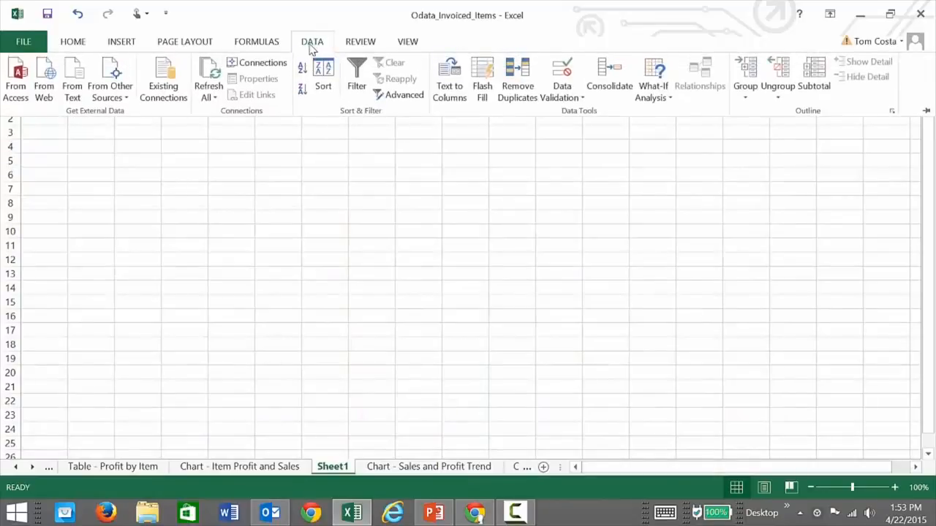
click(164, 81)
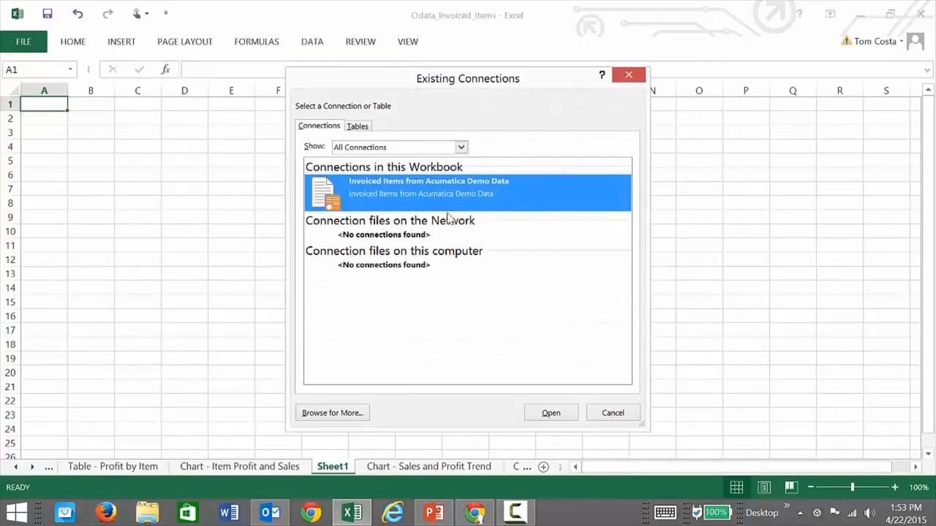
click(550, 412)
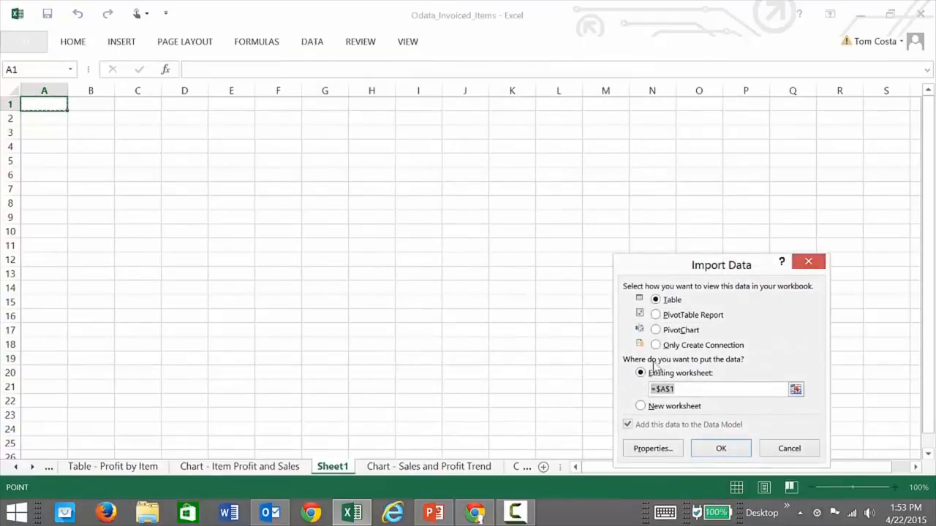
click(661, 331)
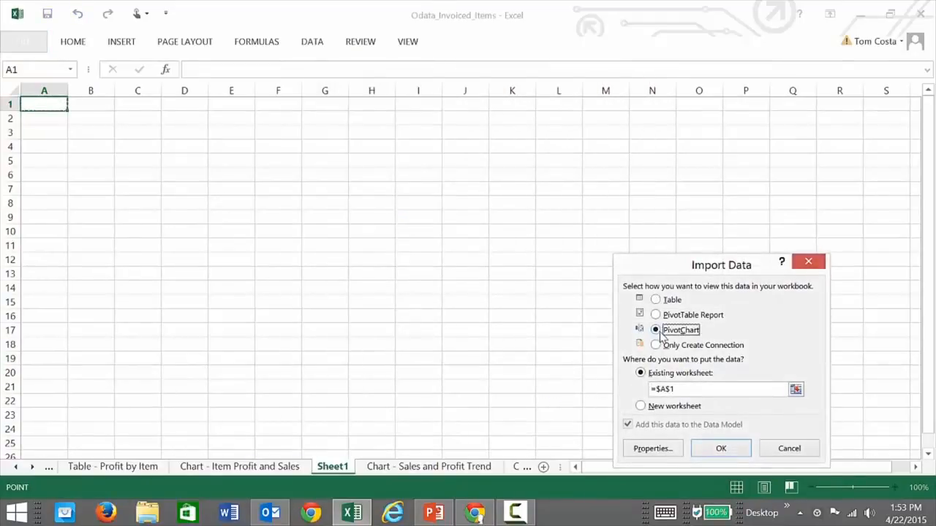
click(720, 450)
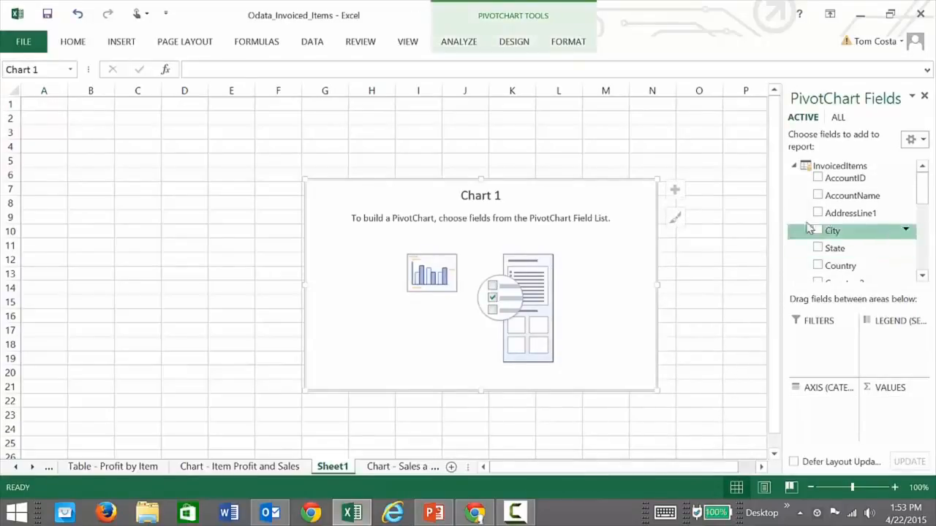
Chart Sum of ExtAmount by FinancialPeriod and widen the chart to show every period.
scroll(926, 210, down, 1)
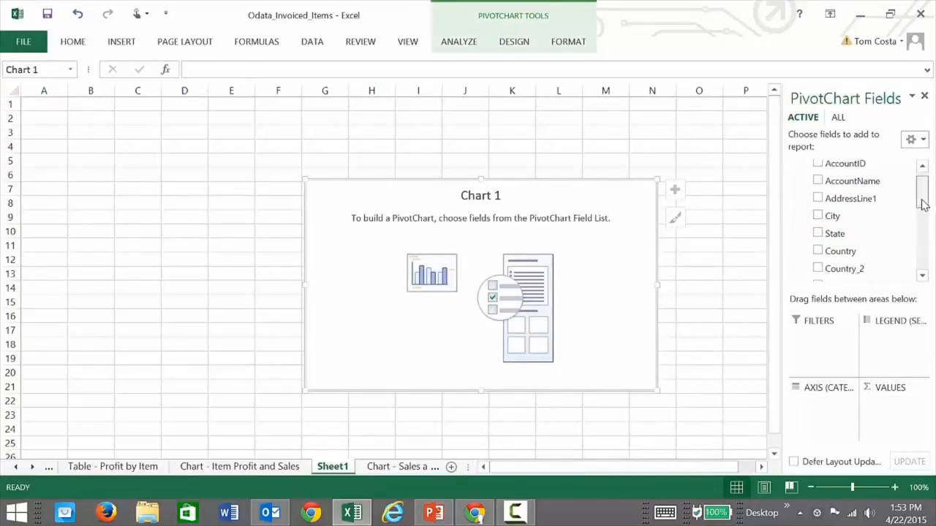
scroll(926, 211, down, 1)
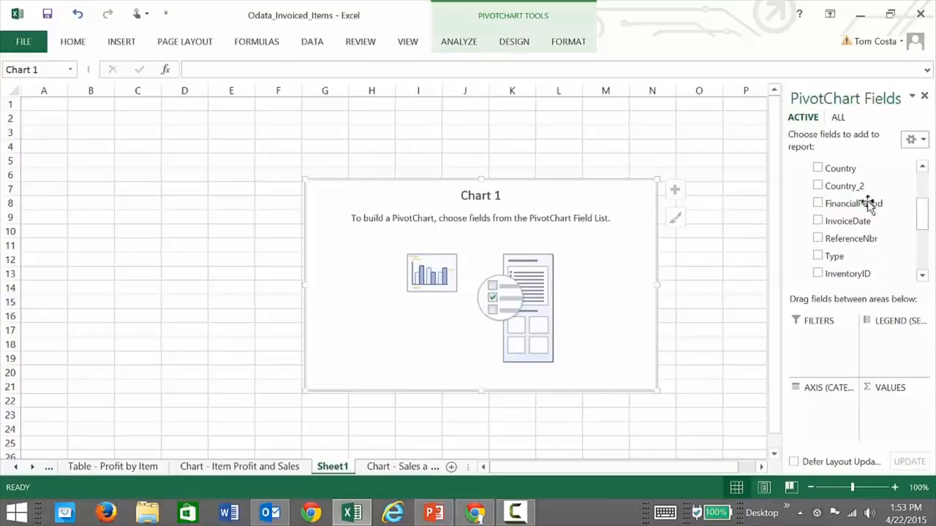
click(817, 204)
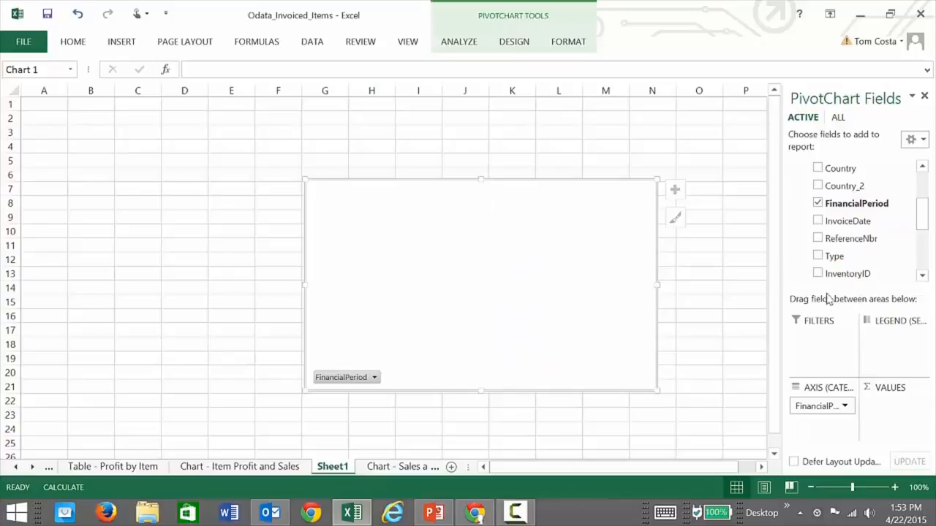
drag(923, 222, 930, 256)
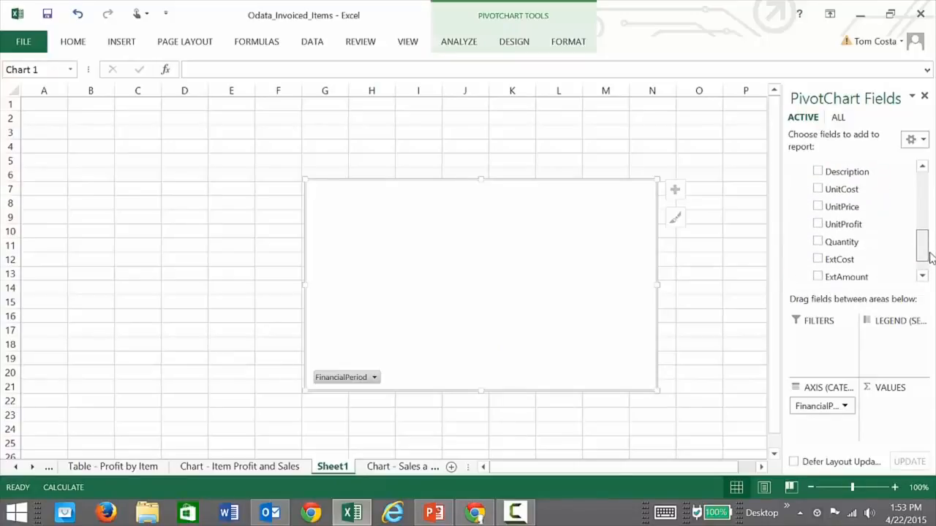
drag(929, 257, 925, 267)
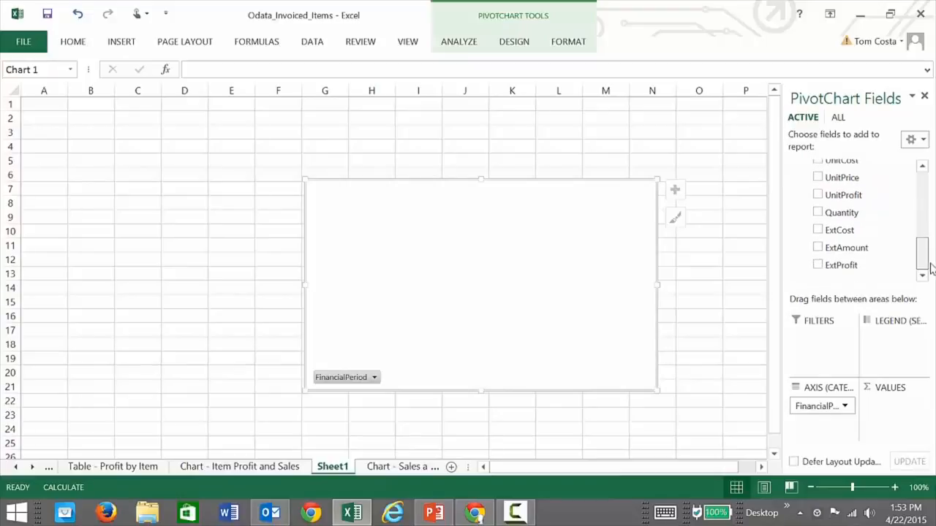
click(818, 249)
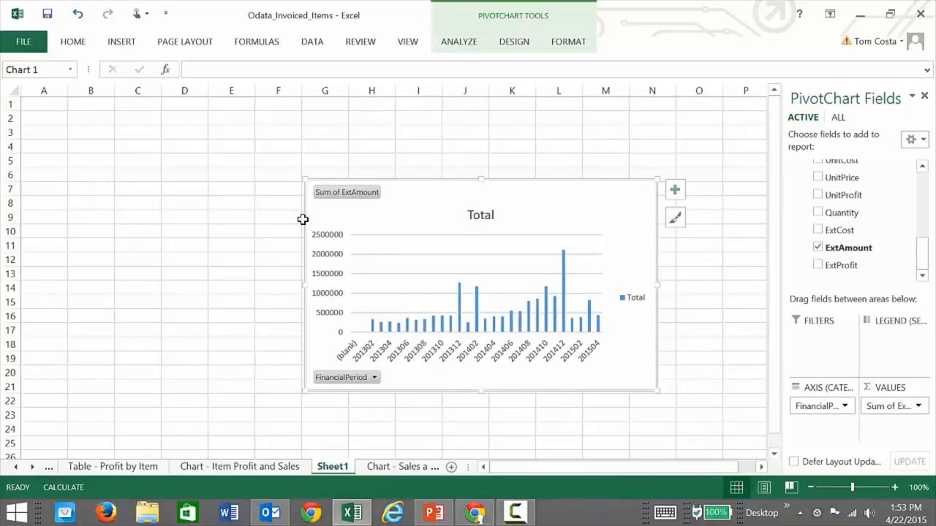
drag(305, 284, 76, 272)
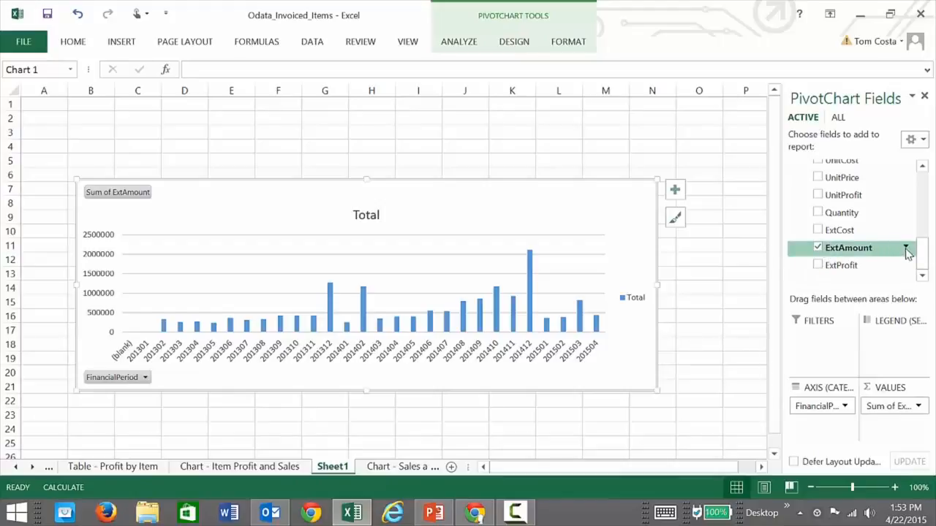
Filter the Sheet1 sales chart to periods 201304–201504, excluding (blank) and 201301–201303, enlarge it, and show the Item Profit and Sales chart.
drag(922, 265, 916, 221)
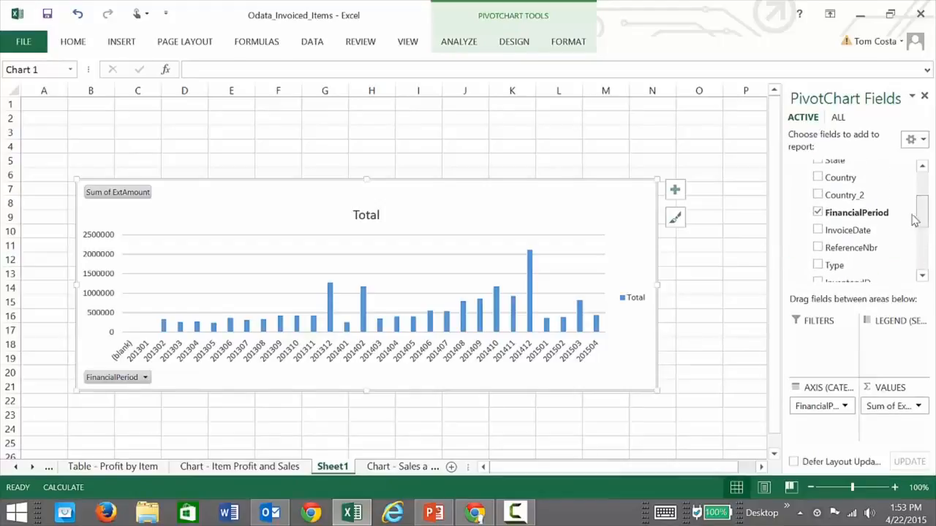
click(906, 212)
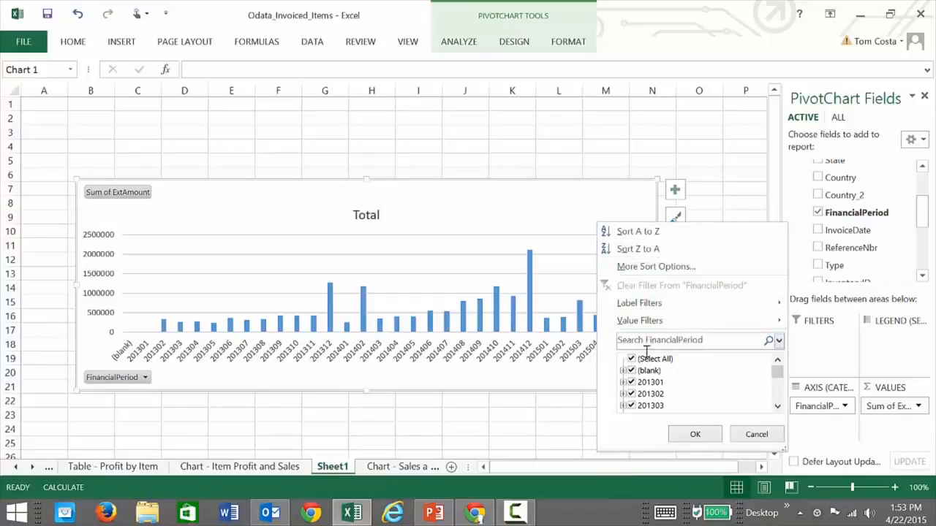
click(649, 371)
click(649, 383)
click(648, 394)
click(631, 405)
click(691, 435)
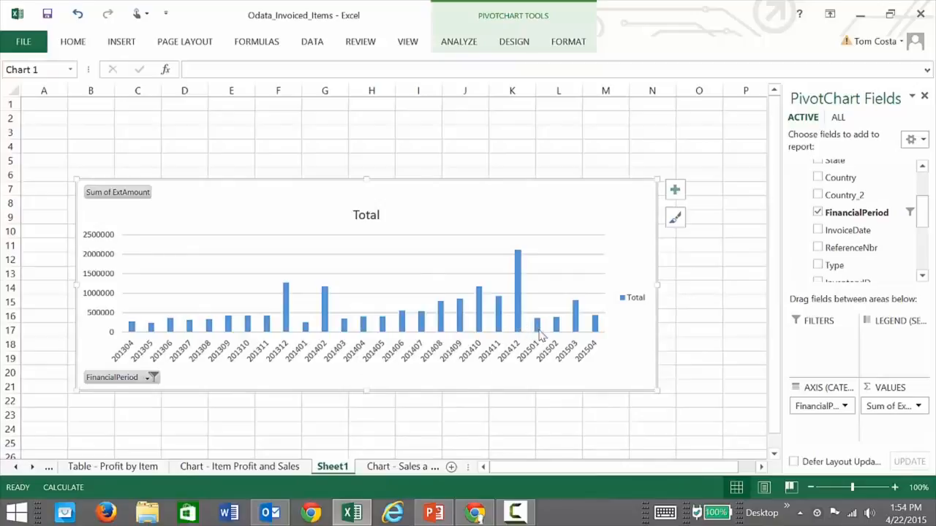
drag(365, 176, 361, 124)
click(248, 467)
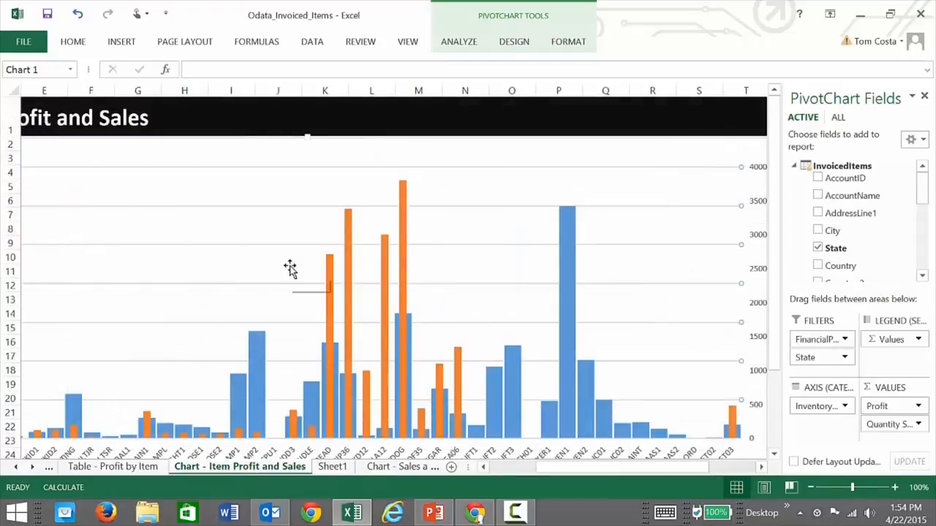
Review the Sales and Profit Trend chart, then the Sales by State chart of Sum of ExtAmount per state.
click(391, 467)
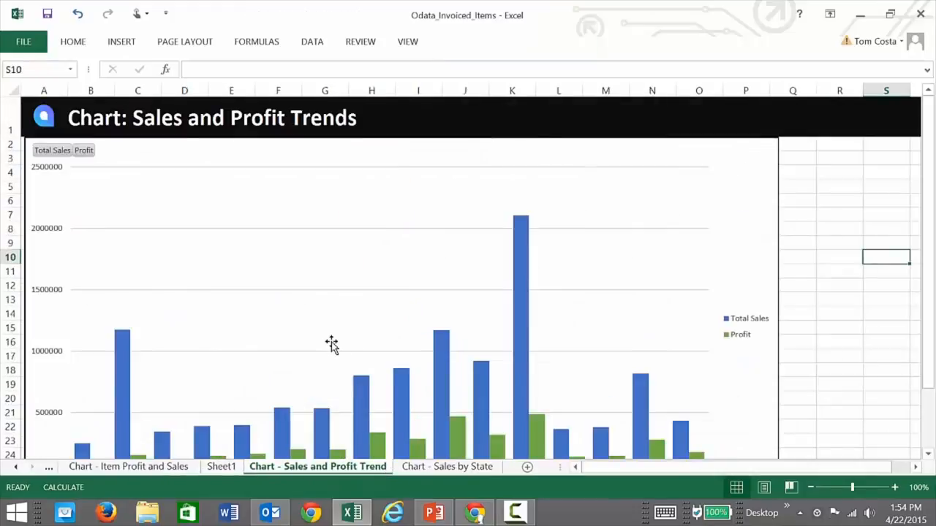
scroll(330, 343, down, 2)
scroll(330, 343, up, 2)
scroll(425, 334, down, 1)
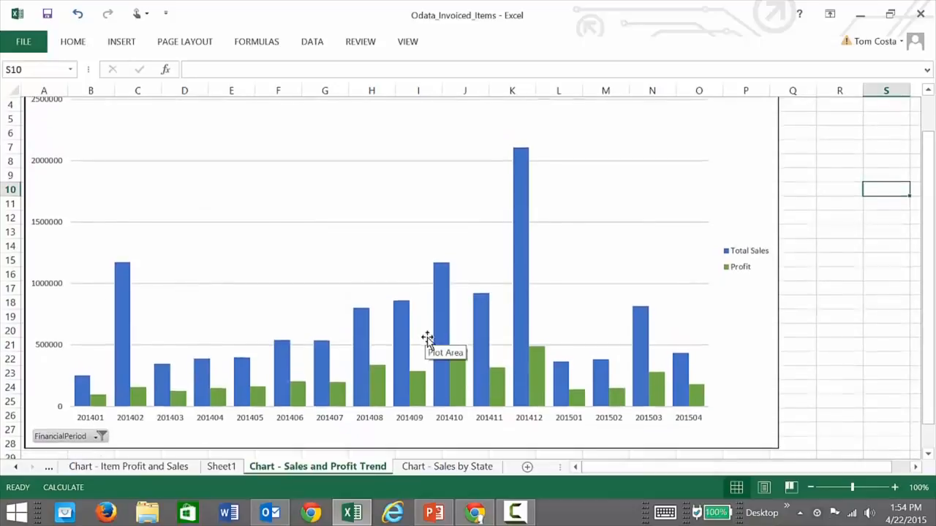
click(447, 467)
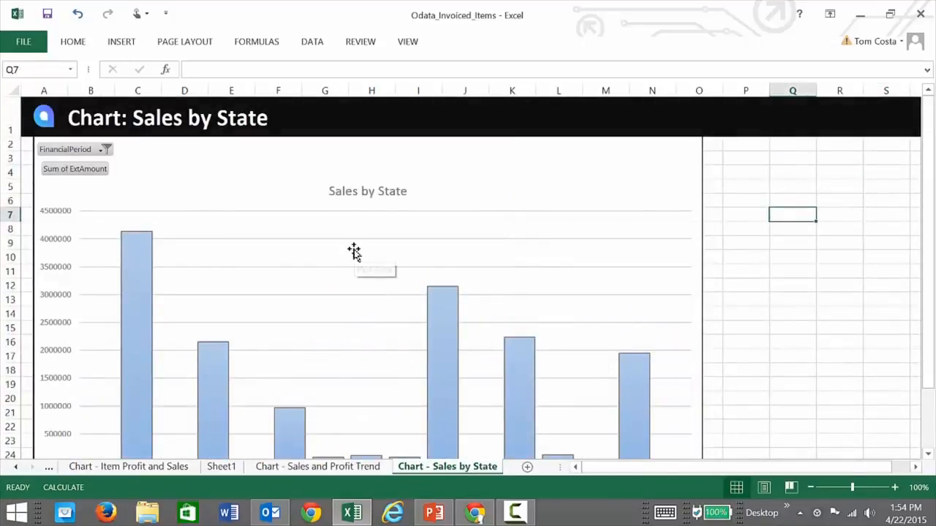
scroll(353, 252, down, 1)
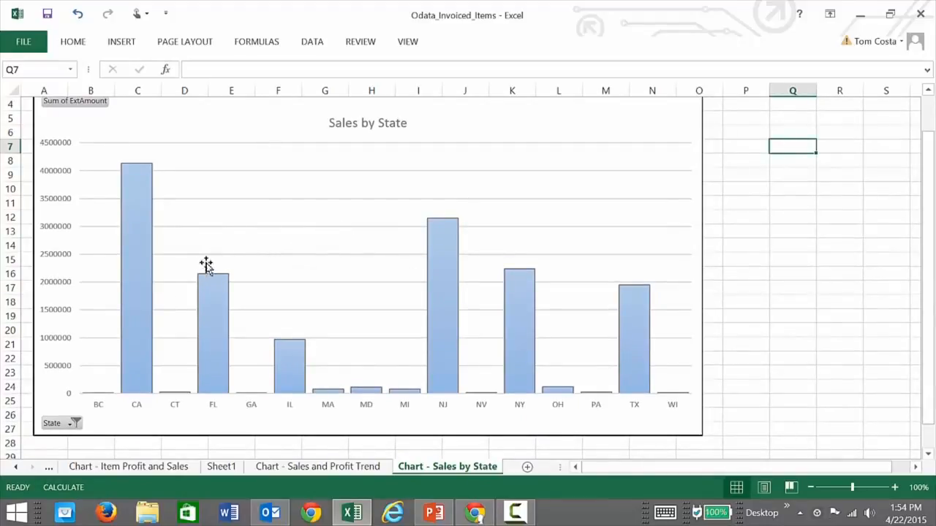
scroll(286, 250, up, 1)
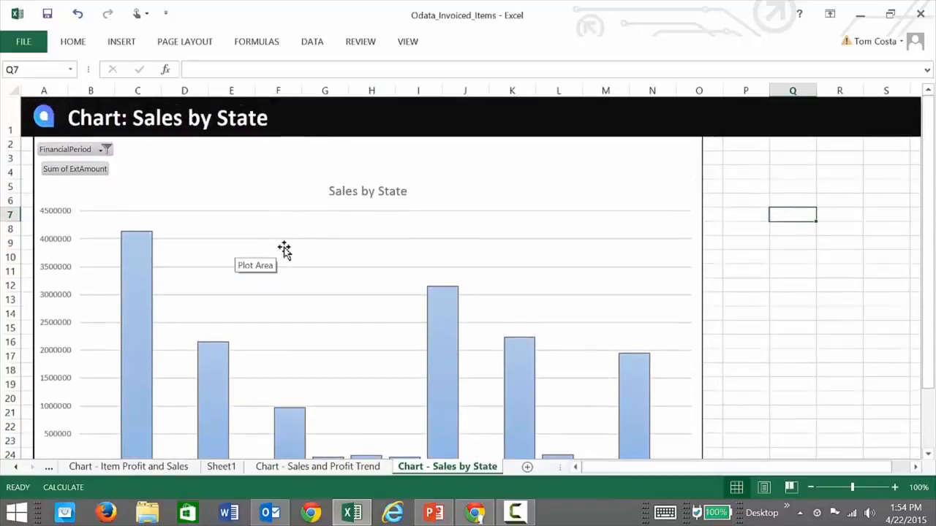
Filter the Sales by State chart's FinancialPeriod to only 201504.
click(104, 150)
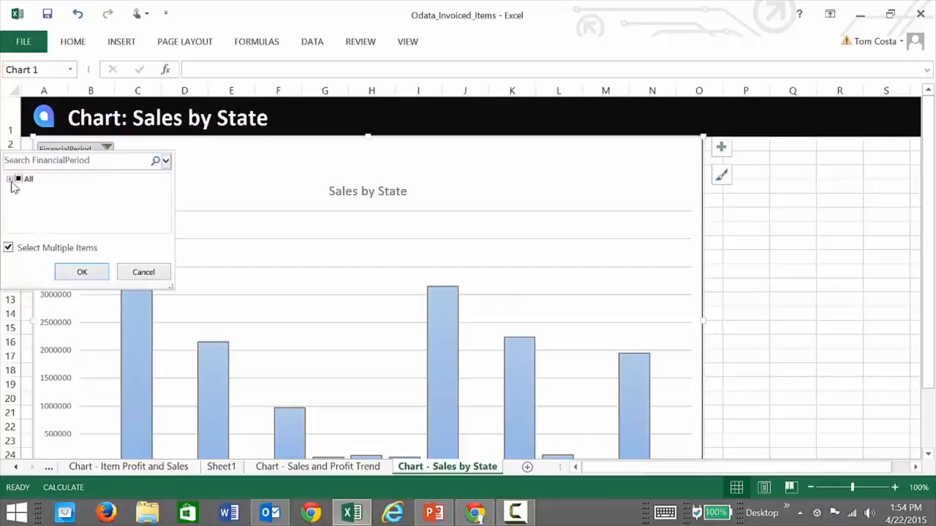
click(9, 179)
click(18, 180)
scroll(33, 211, down, 8)
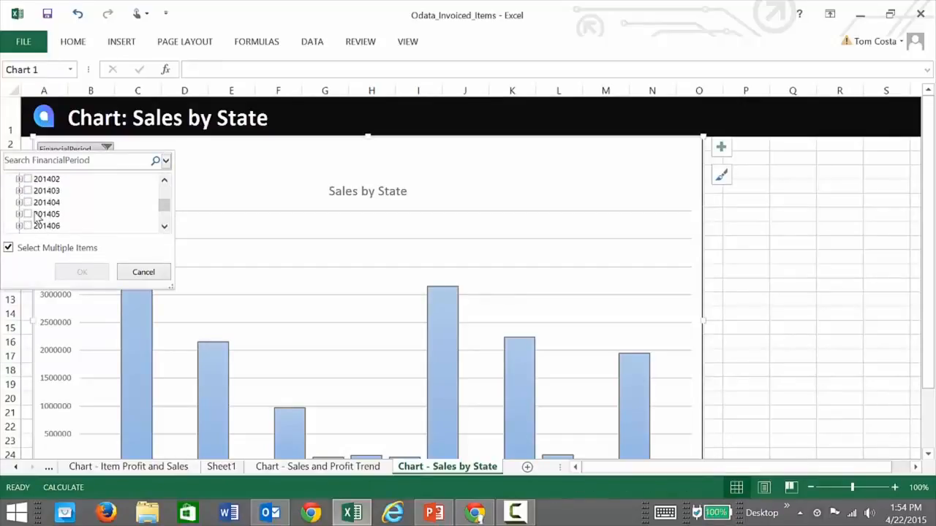
click(43, 226)
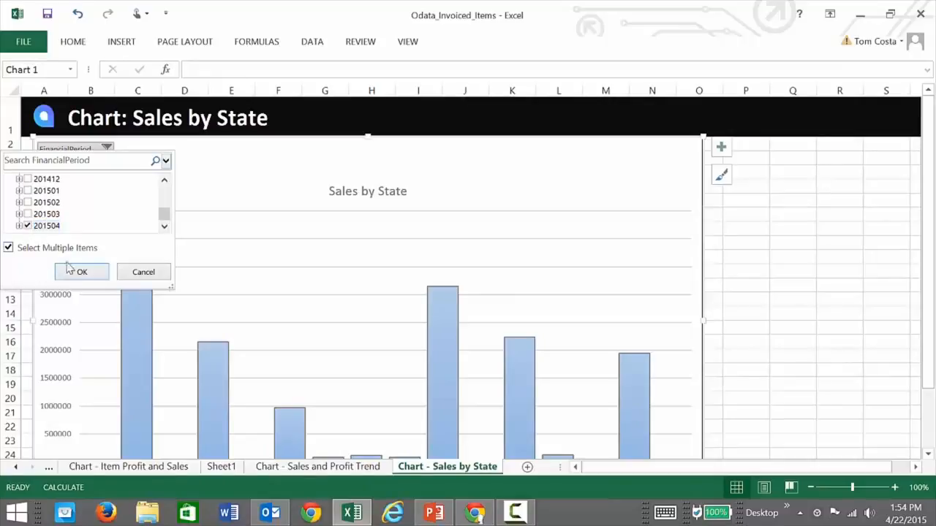
click(79, 272)
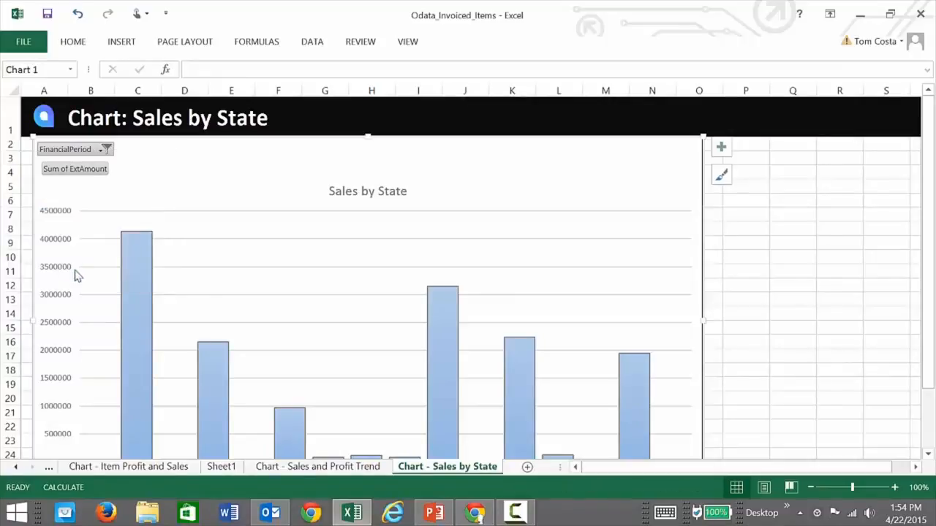
Inspect the filtered state chart and browse its chart style choices without applying one.
scroll(277, 308, down, 2)
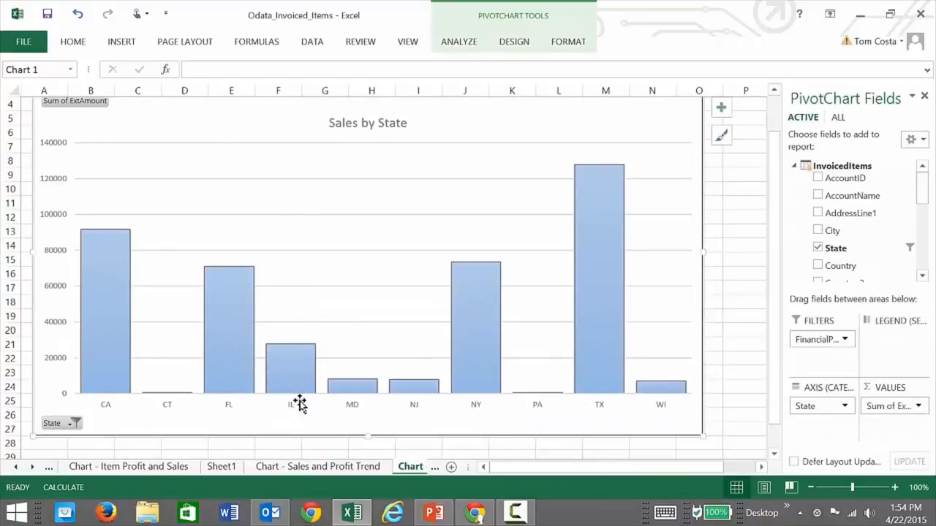
mouse_move(579, 284)
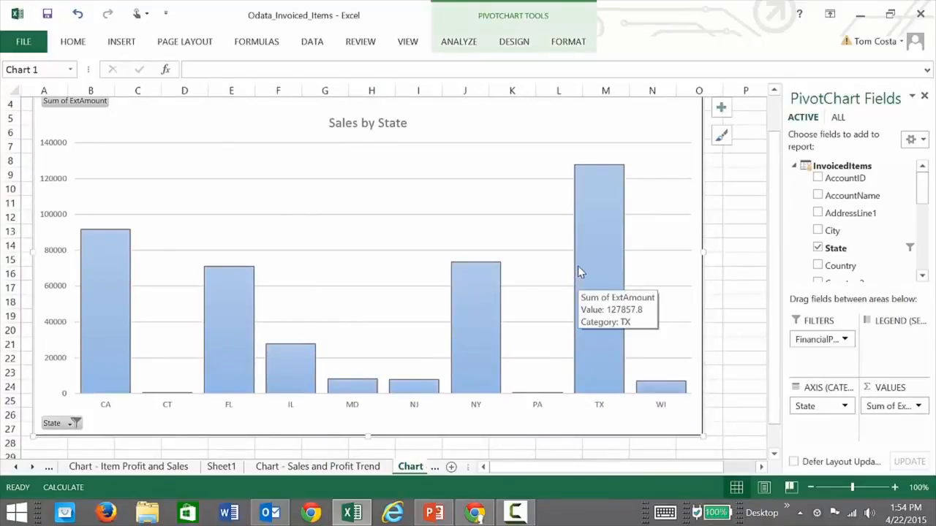
scroll(579, 271, up, 2)
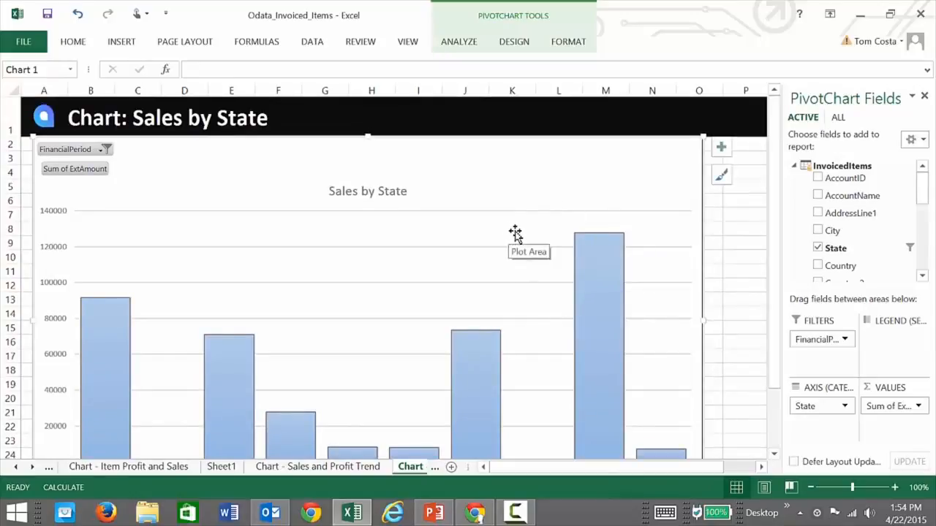
click(724, 182)
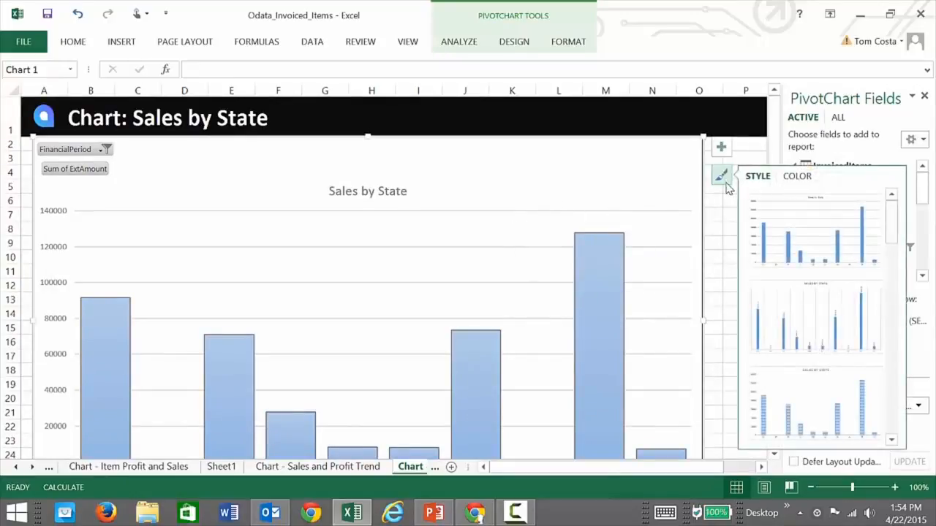
scroll(804, 329, up, 4)
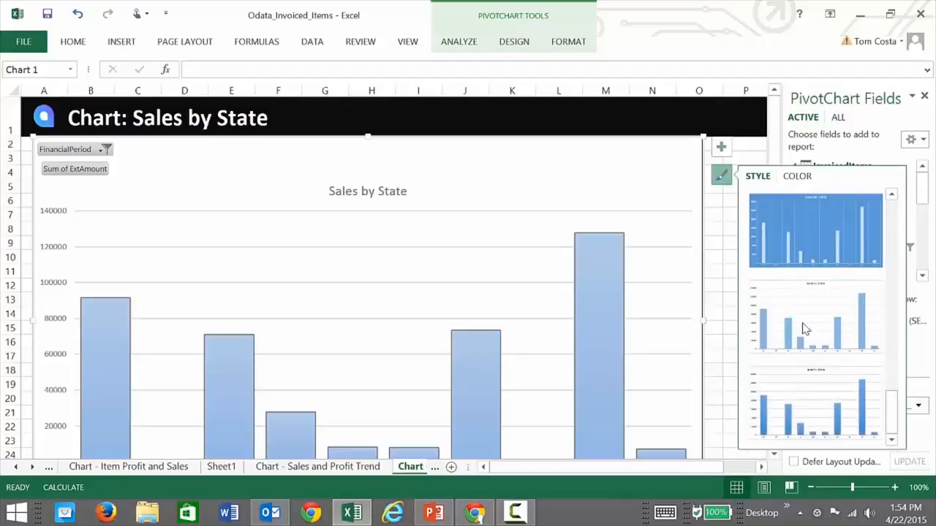
click(725, 227)
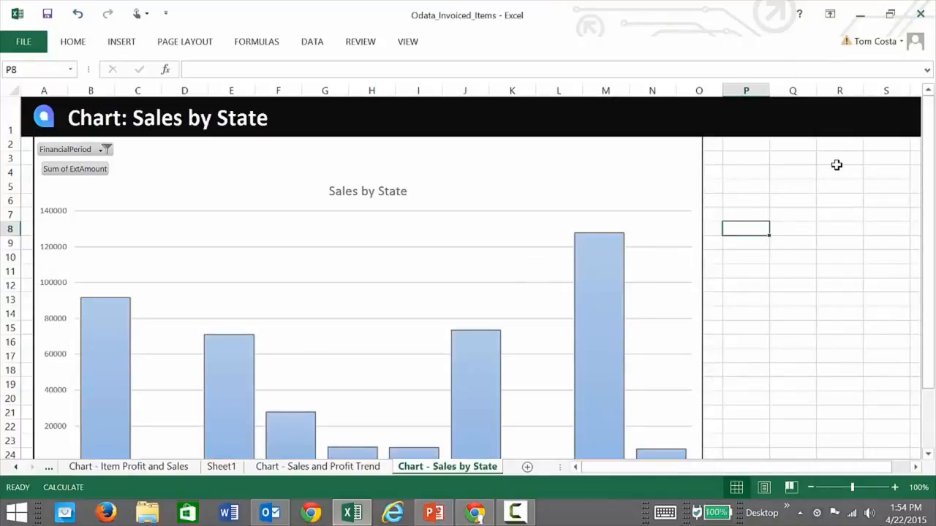
Close Excel without saving and return to the Acumatica InvoicedItems inquiry in Chrome.
click(919, 15)
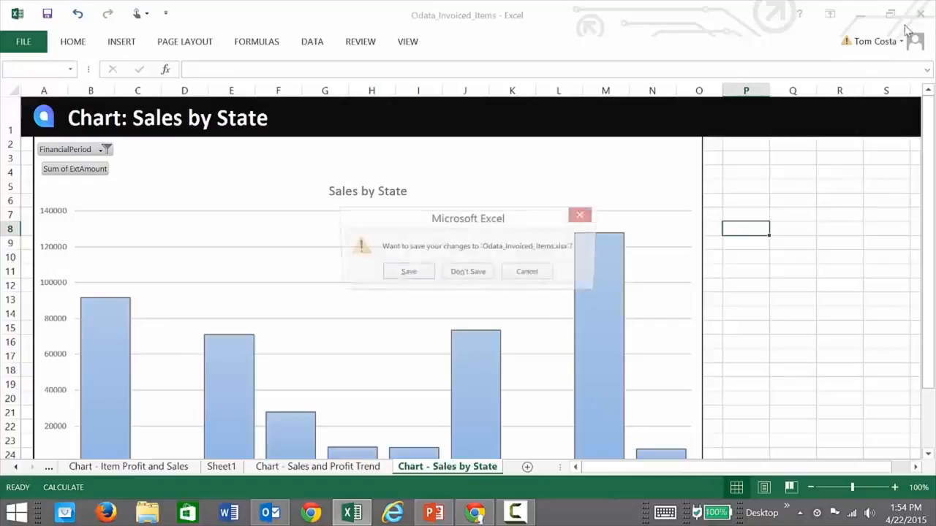
click(456, 281)
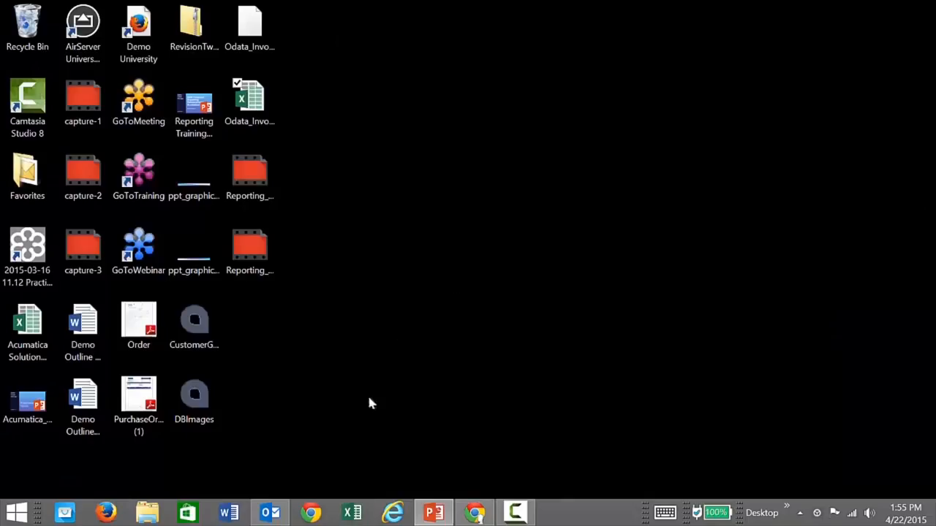
click(475, 512)
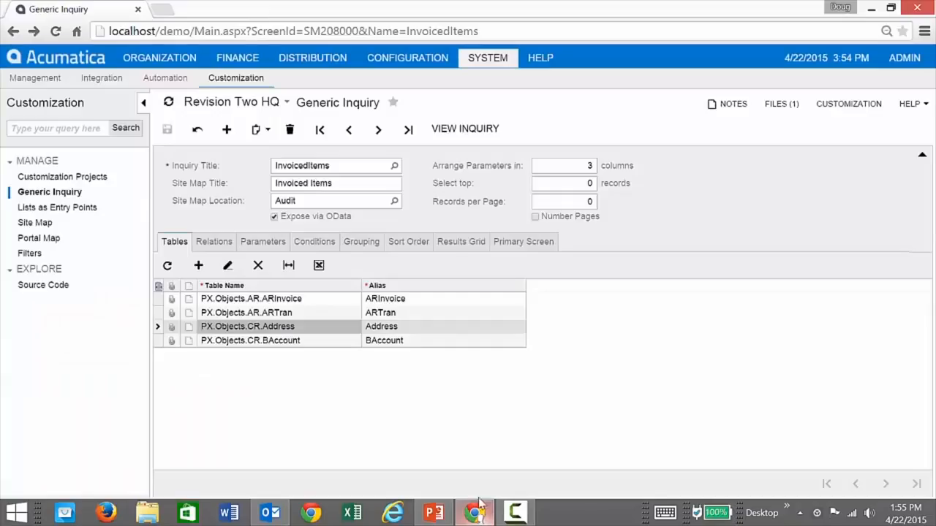
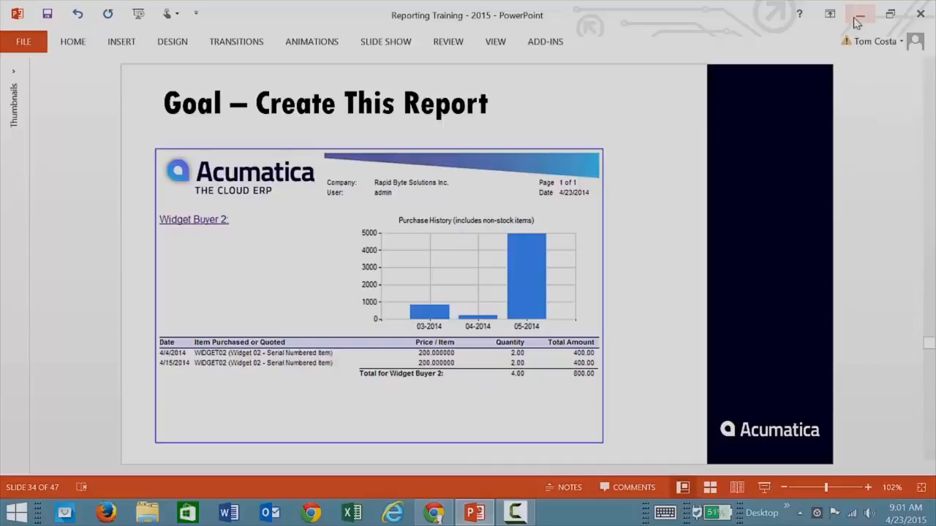
Sign in to Acumatica and open the Invoice/Memo report from Finance > Accounts Receivable reports.
click(859, 23)
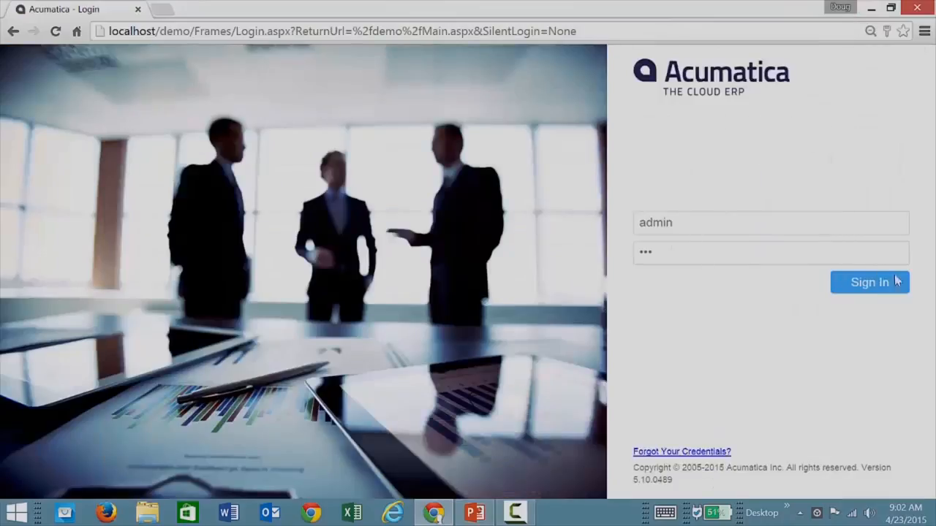
click(892, 276)
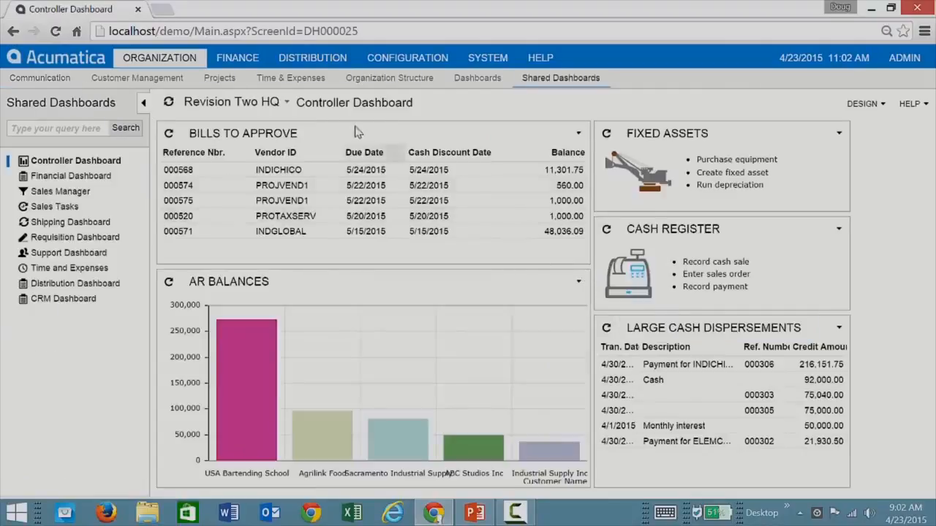
click(250, 58)
click(287, 83)
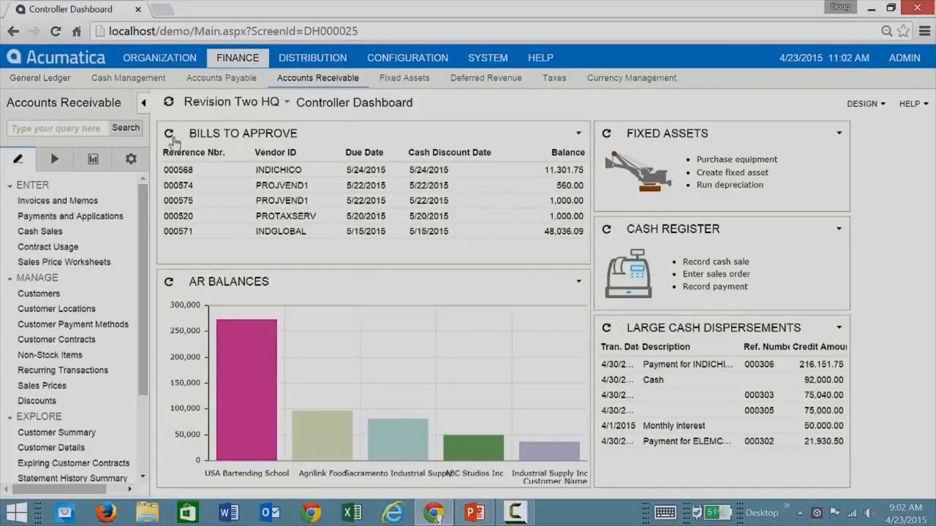
click(93, 161)
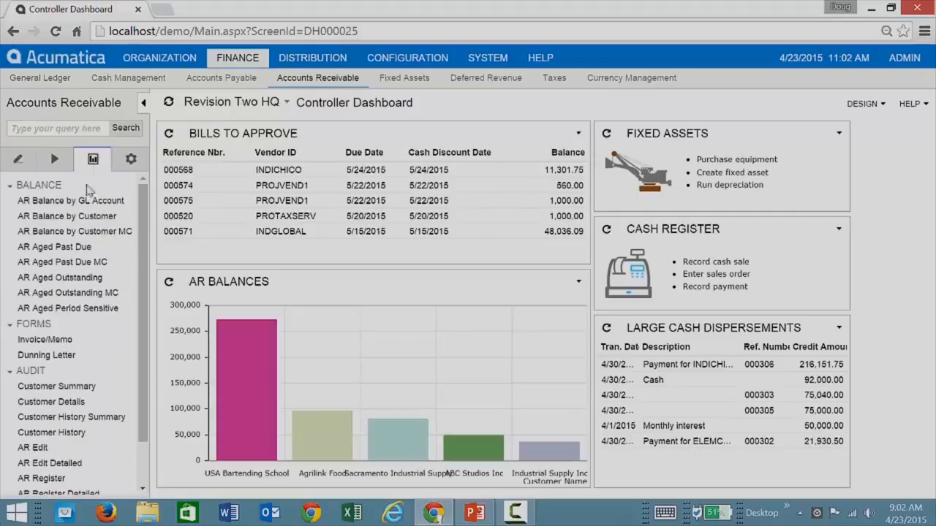
click(38, 342)
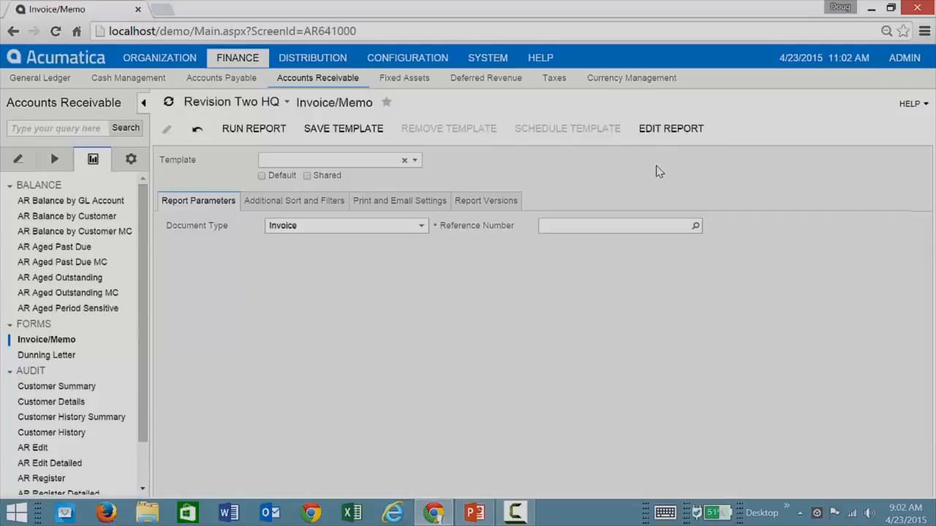
Choose invoice AR003512 as the Reference Number, preview the report, then return to its parameters.
click(690, 226)
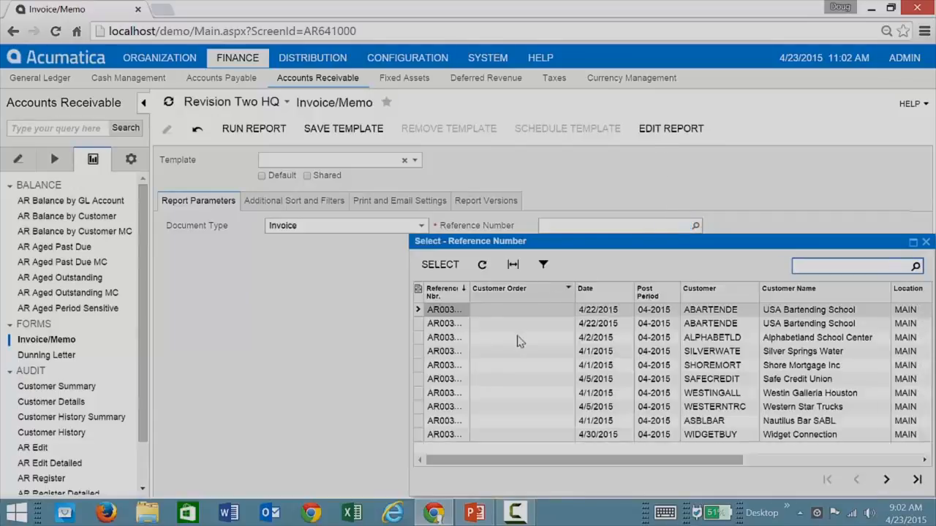
double_click(524, 313)
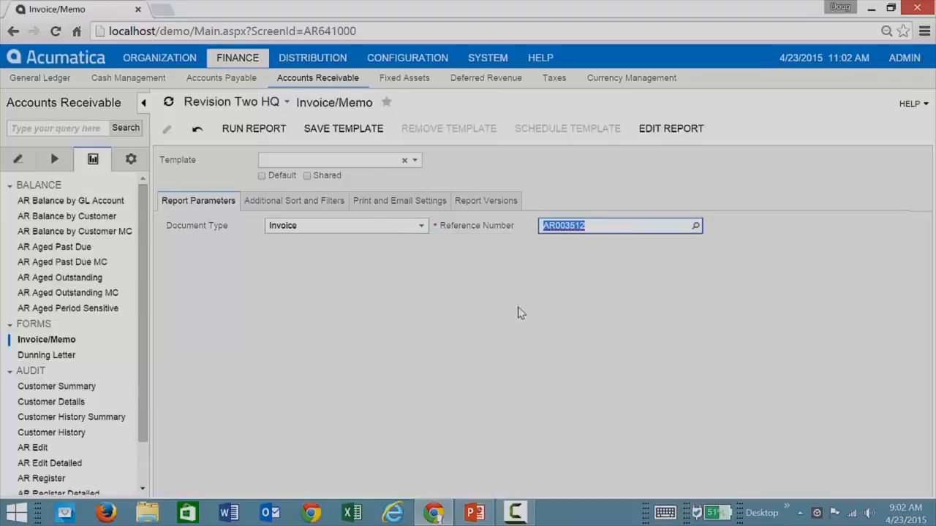
click(278, 136)
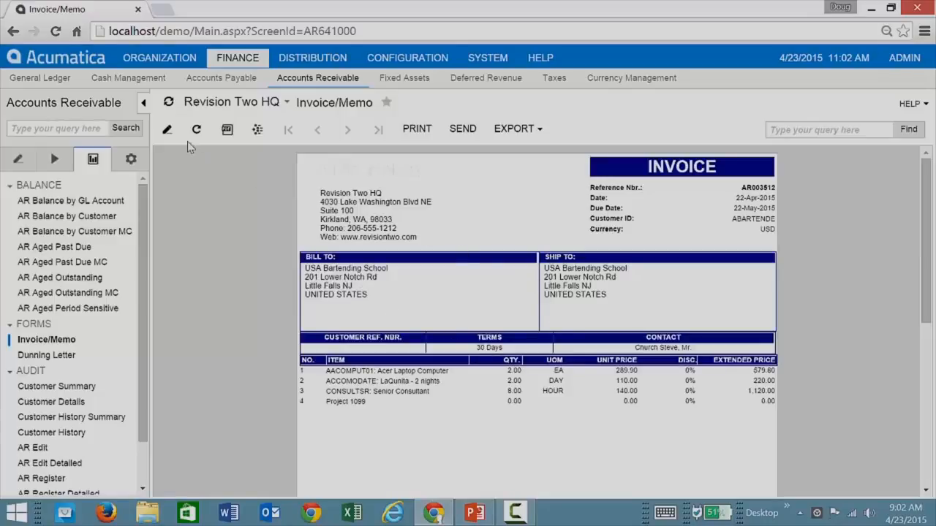
click(168, 132)
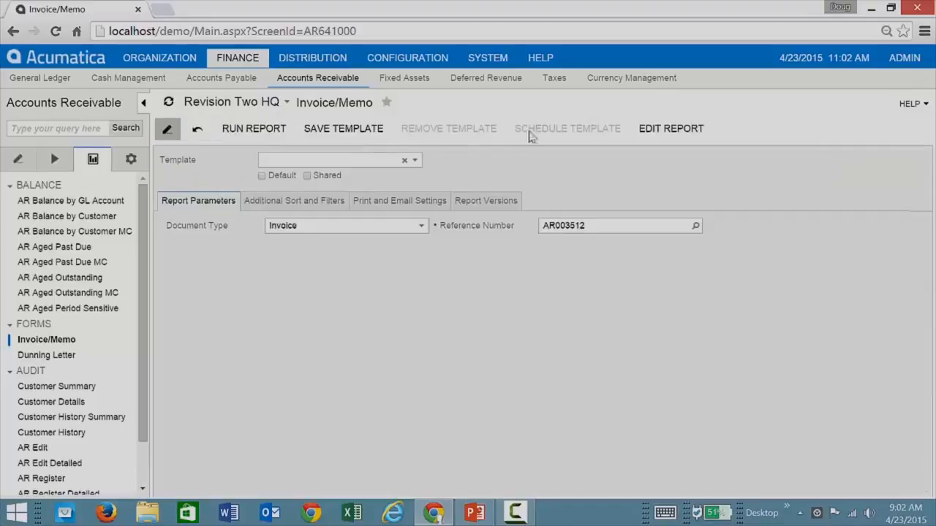
Open the downloaded ar641000 report layout in Report Designer, entering the server password.
click(636, 136)
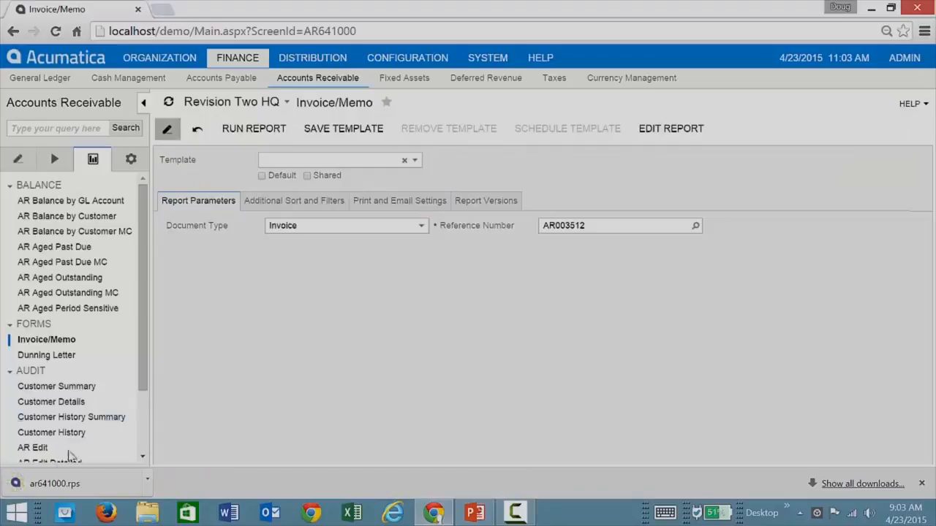
click(49, 485)
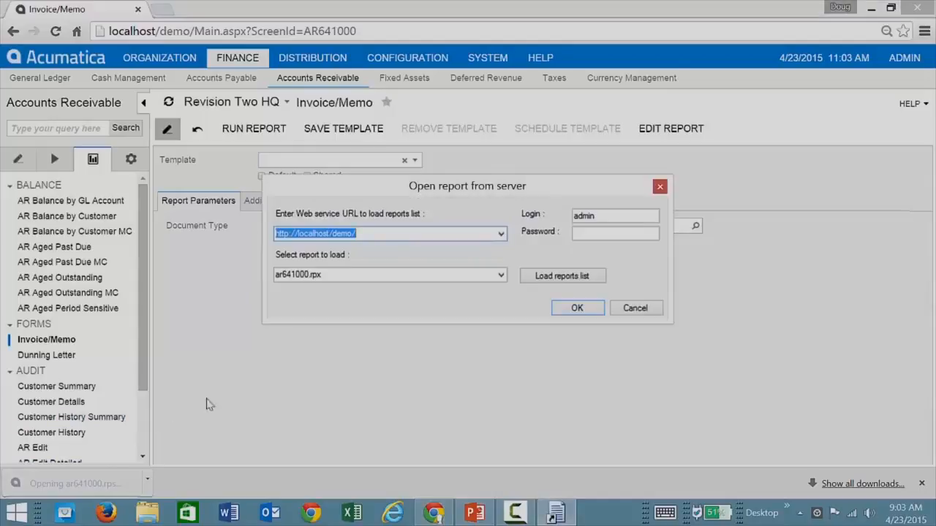
click(613, 232)
text(•••)
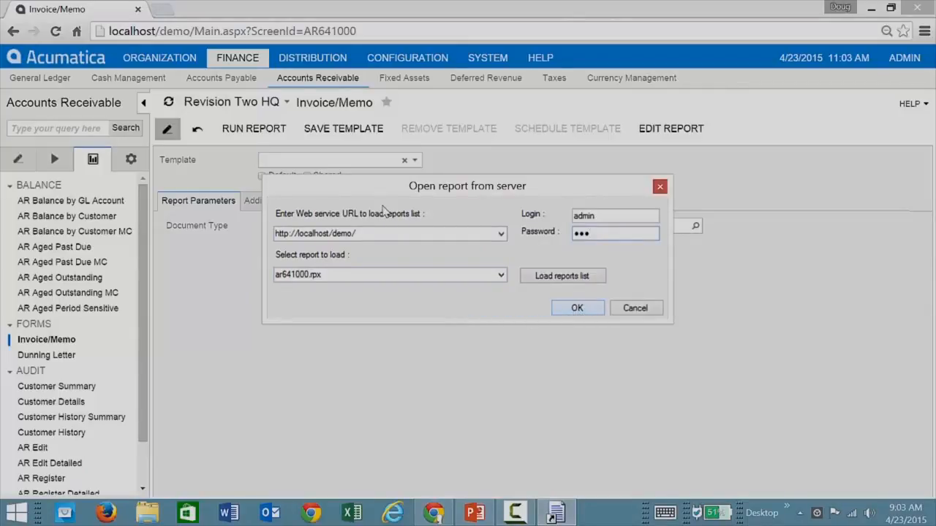
key(Return)
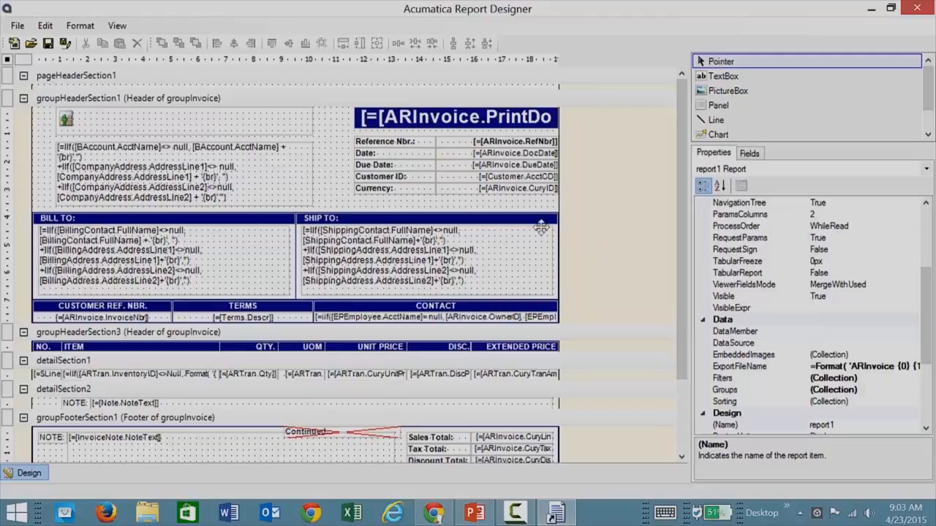
Set the SHIP TO box's Style BackColor to the light green swatch (192, 255, 192).
click(436, 272)
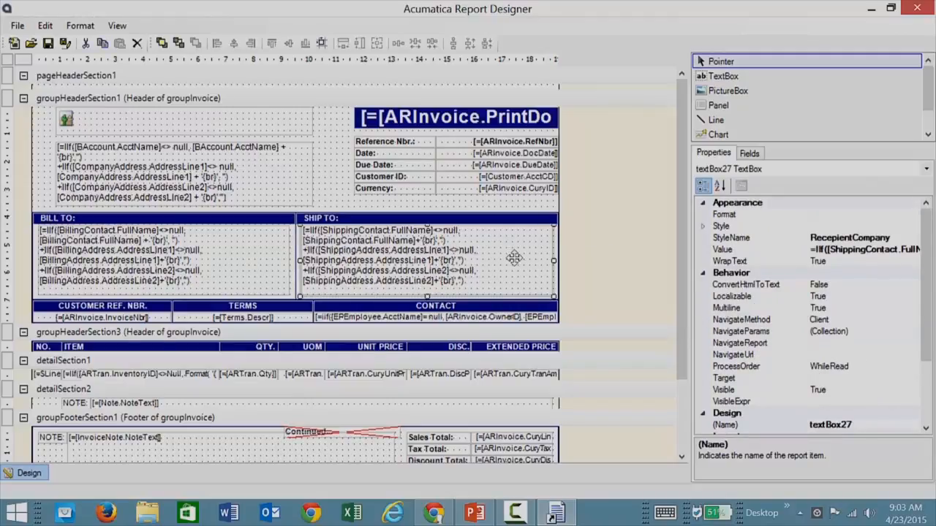
click(703, 227)
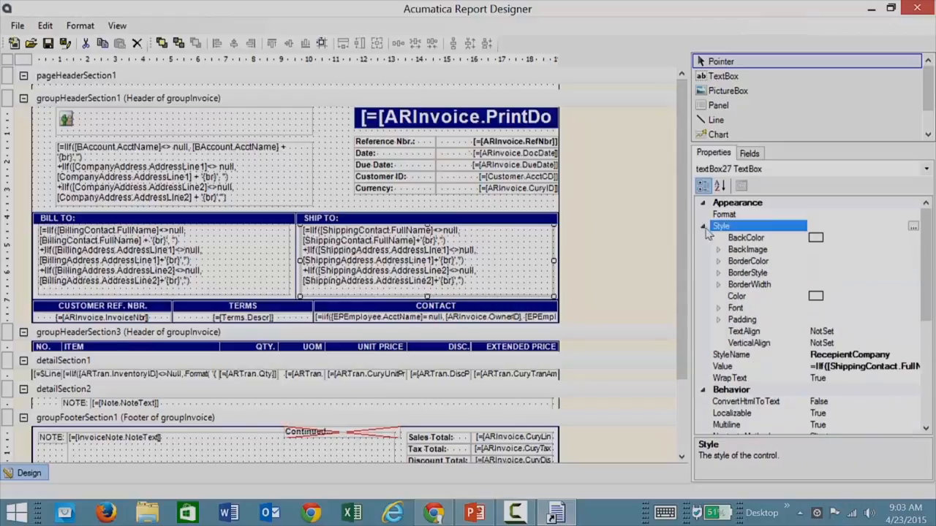
click(832, 238)
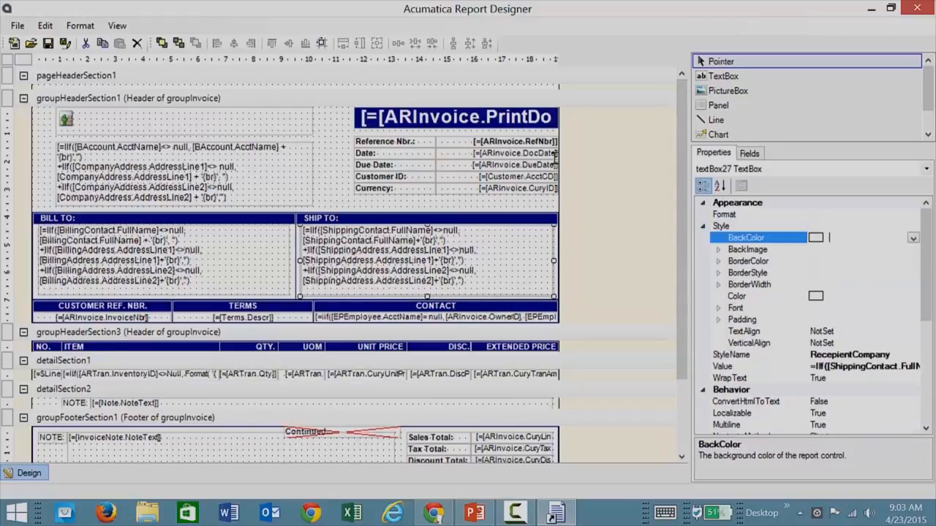
click(912, 239)
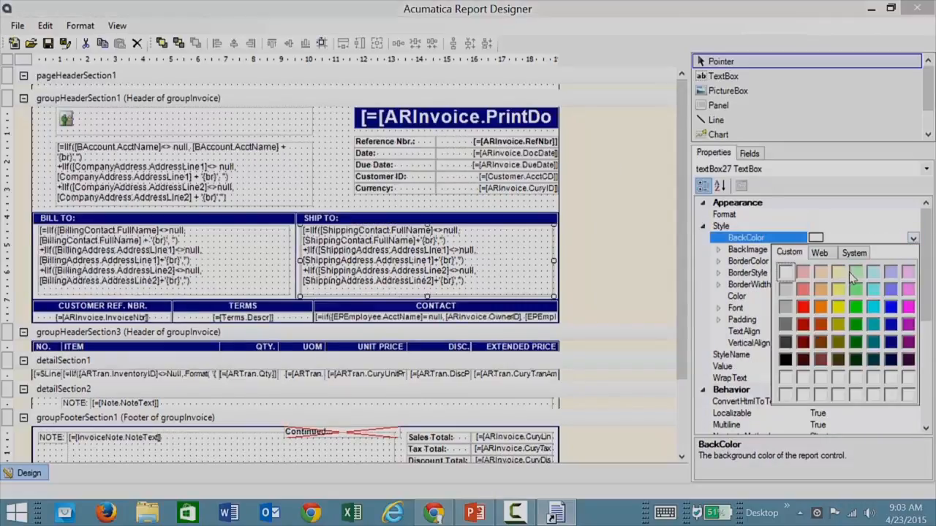
click(855, 272)
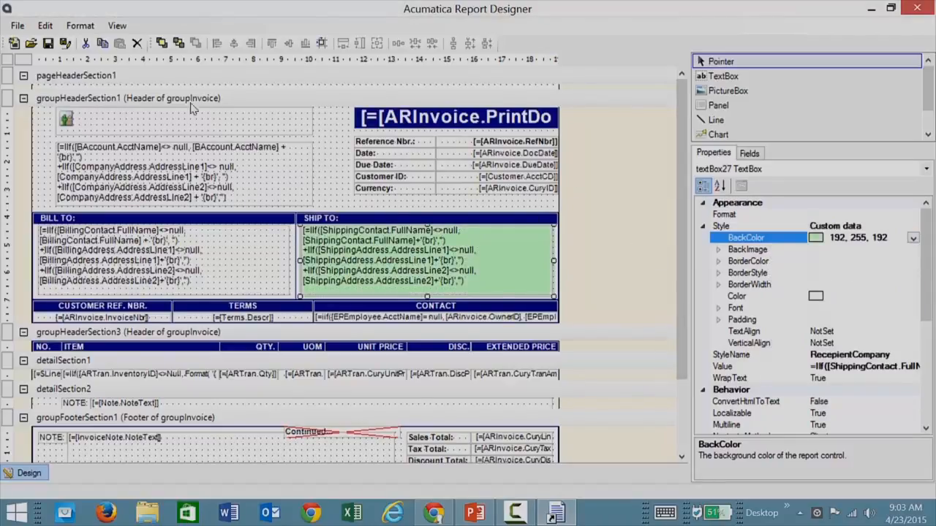
click(17, 25)
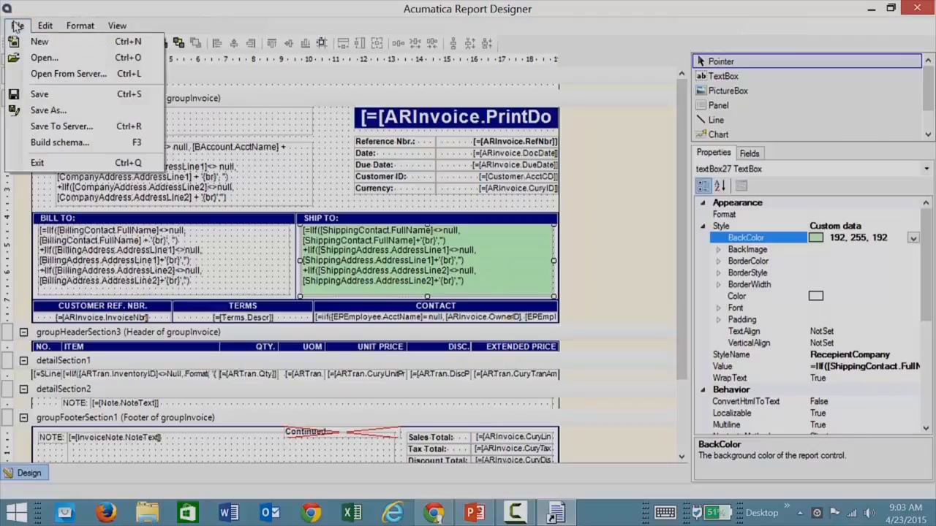
Save ar641000.rpx to the server as a new version described 'green version', then return to Chrome.
click(46, 131)
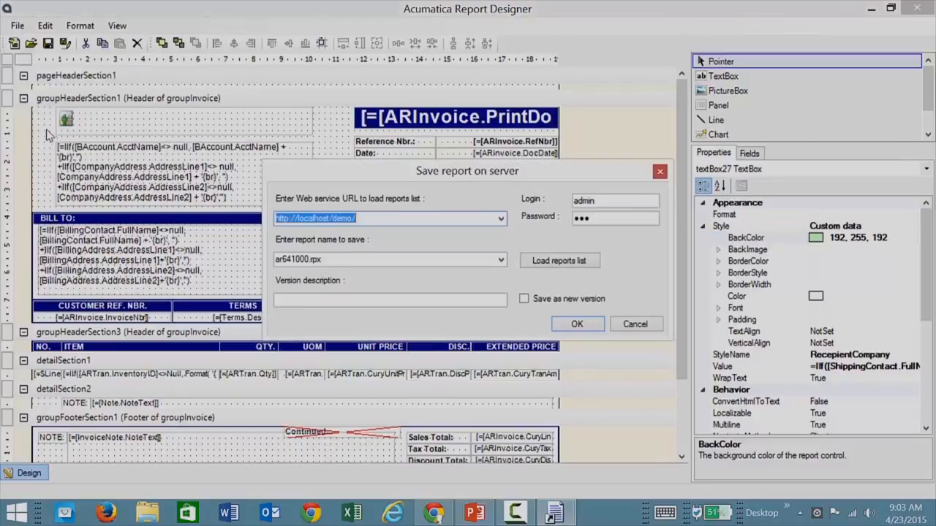
click(331, 301)
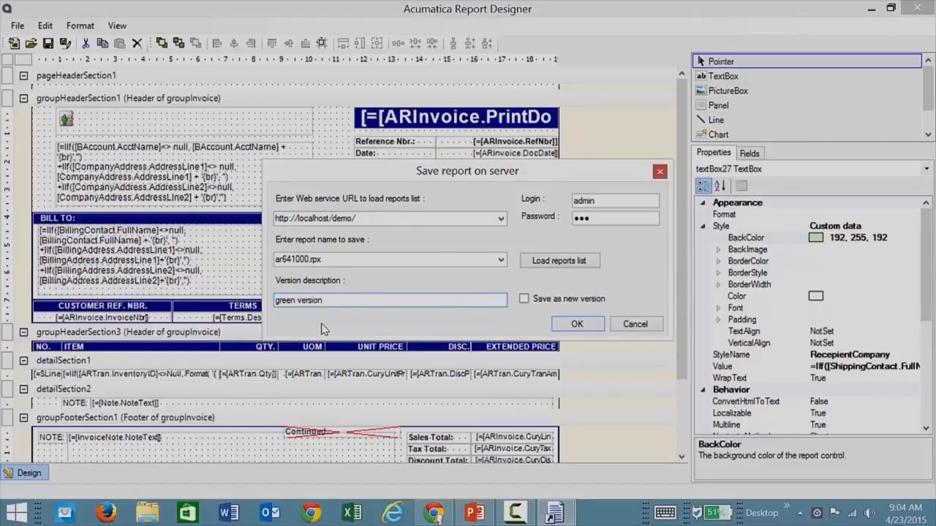
click(523, 299)
click(576, 326)
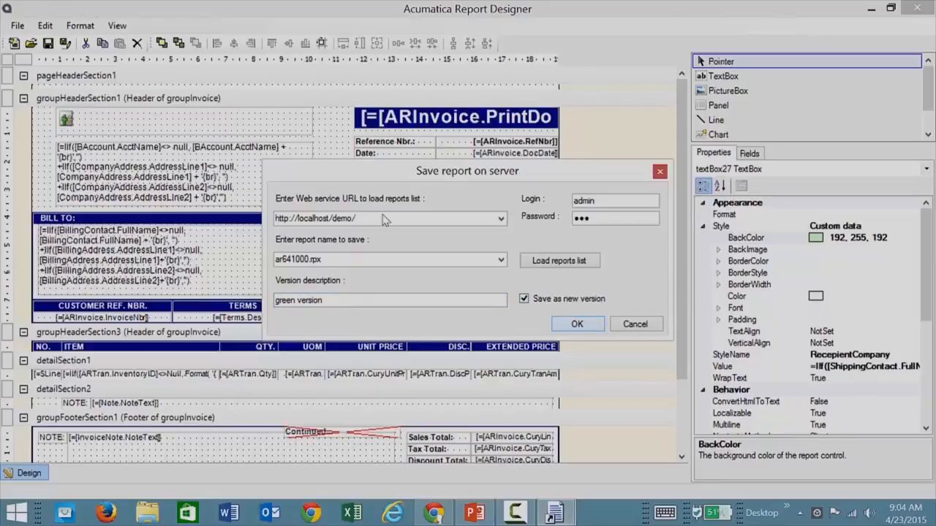
click(578, 324)
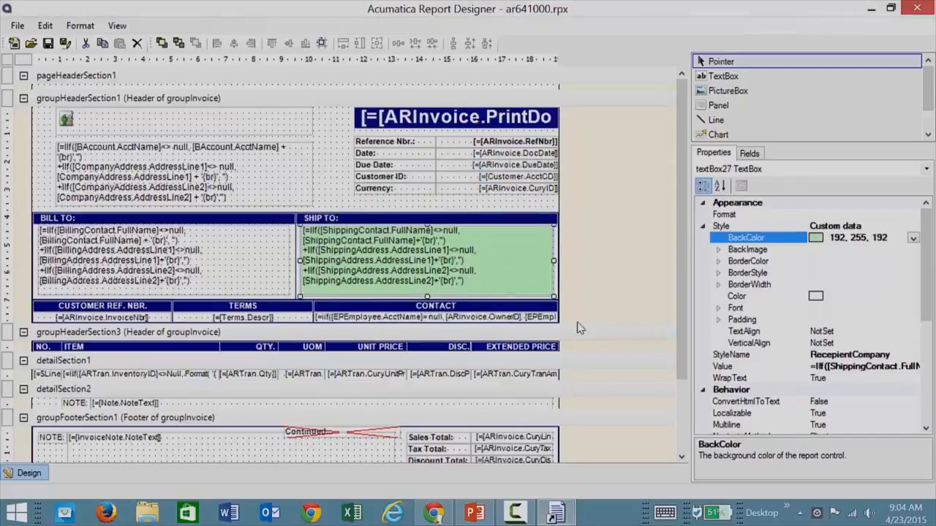
click(431, 516)
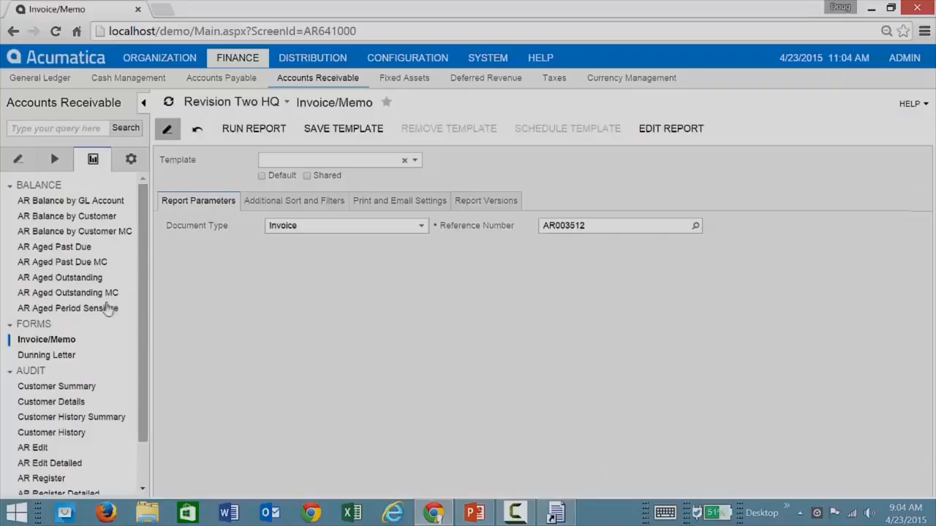
Reload the Invoice/Memo form and run it for invoice AR003512 to see the green SHIP TO box.
click(47, 341)
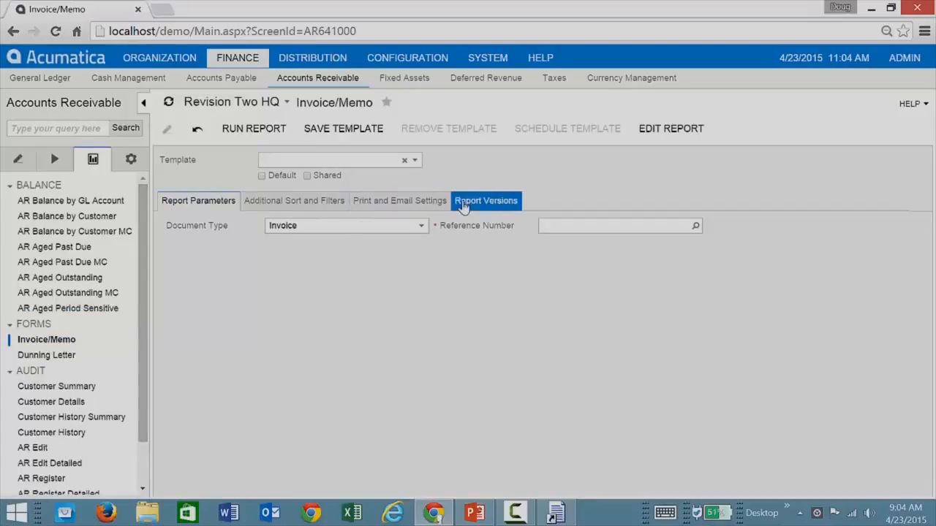
click(465, 205)
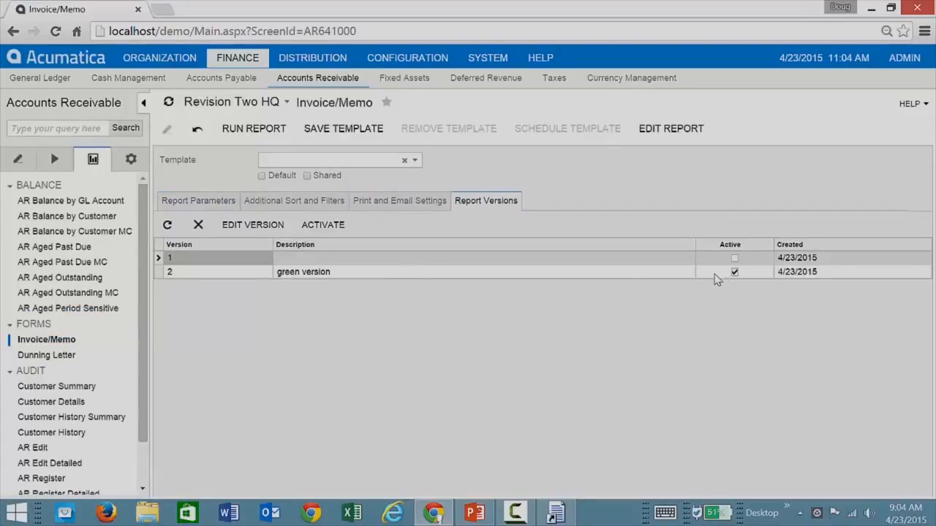
click(198, 206)
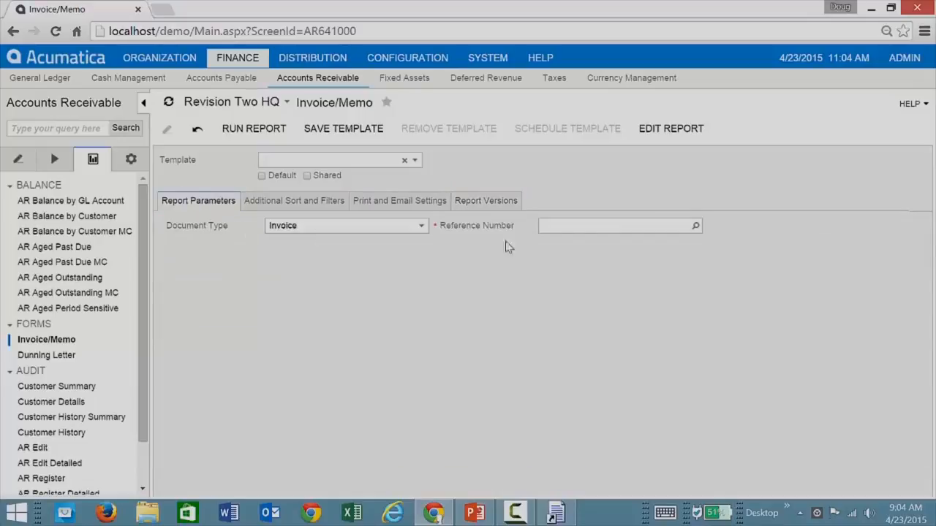
click(694, 226)
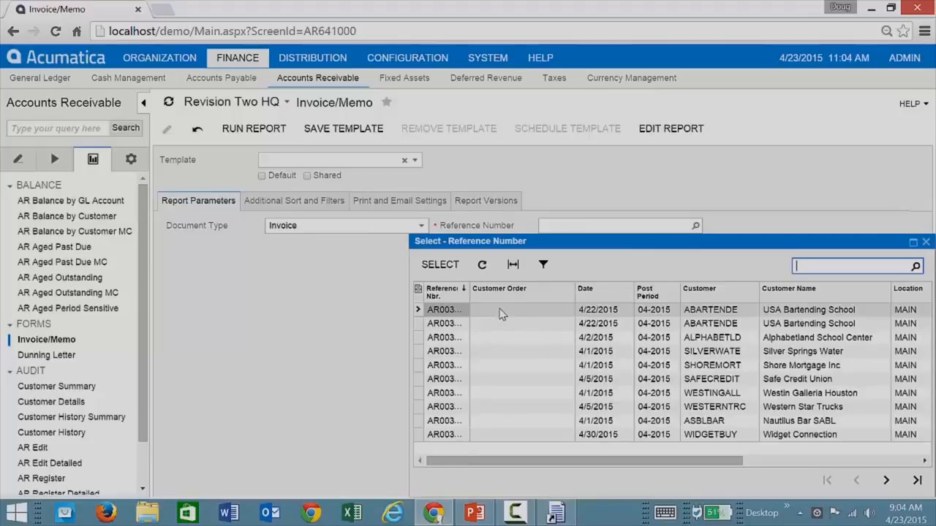
double_click(501, 312)
click(276, 132)
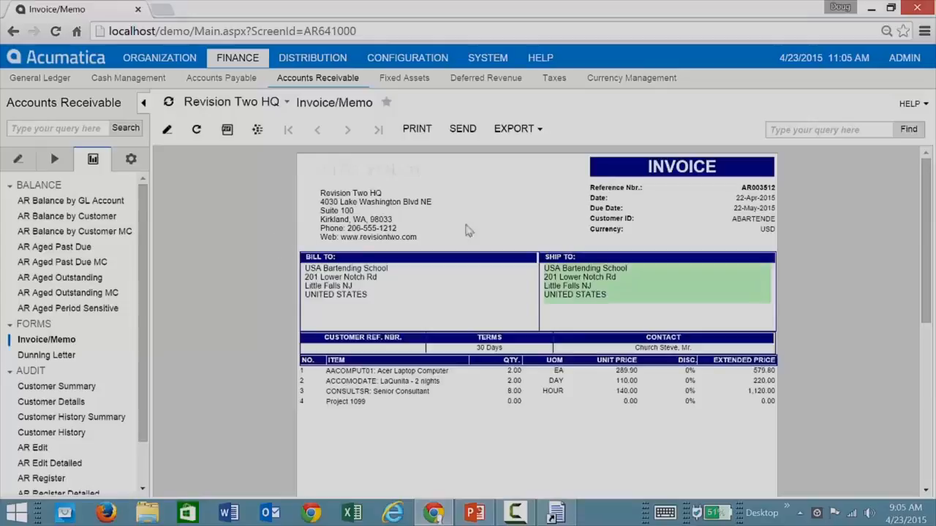
Exit Report Designer, closing the Invoice/Memo report design.
click(555, 512)
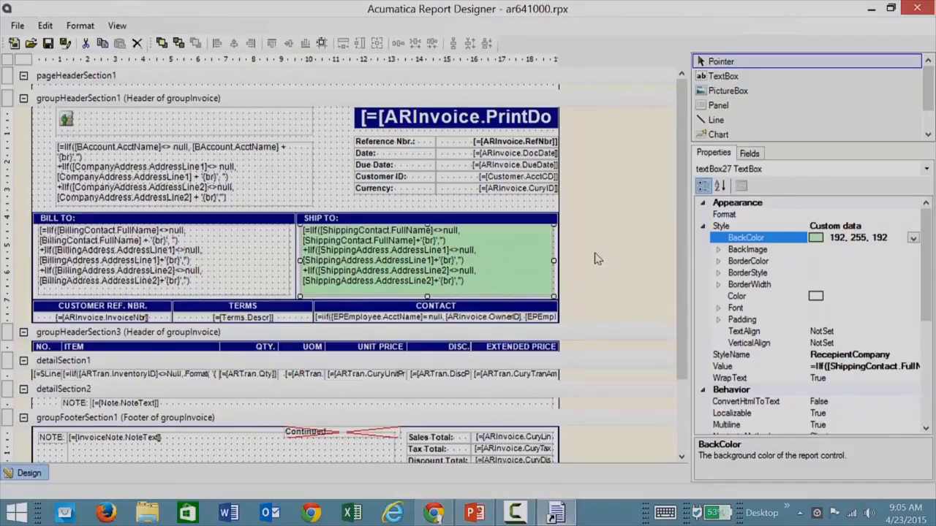
click(18, 27)
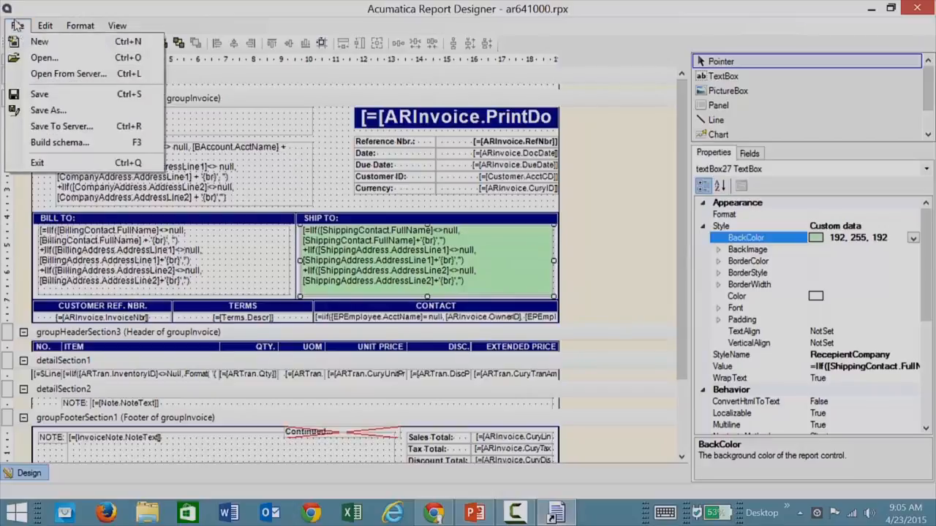
click(38, 162)
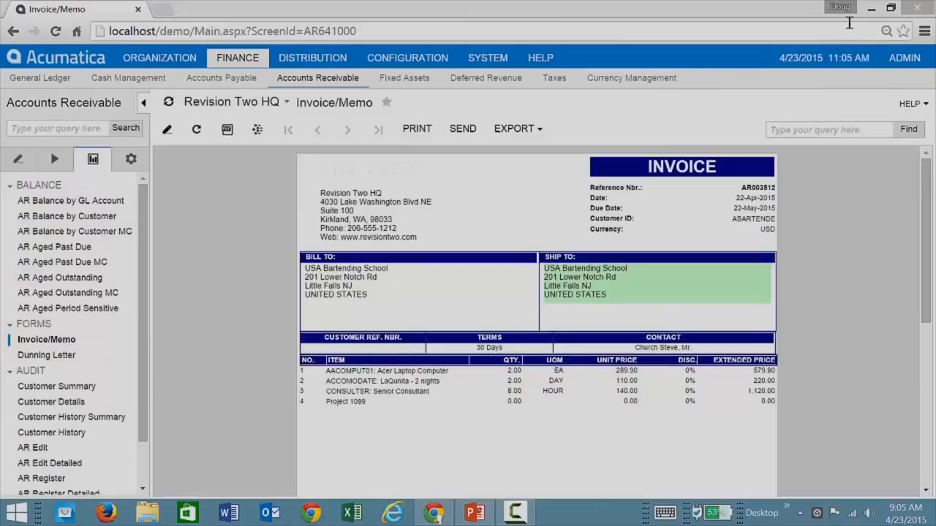
Open the SOitemsByCustomer report file from the desktop in Report Designer.
click(870, 9)
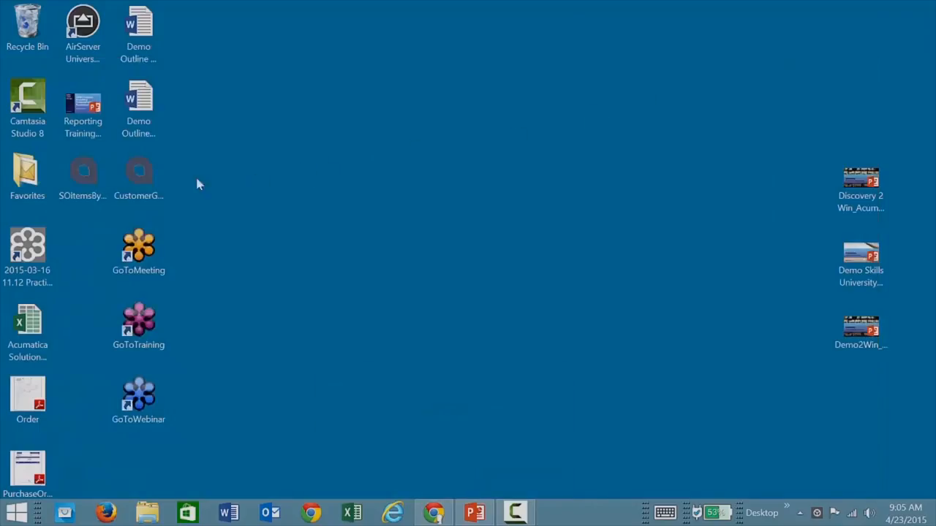
click(83, 182)
double_click(84, 181)
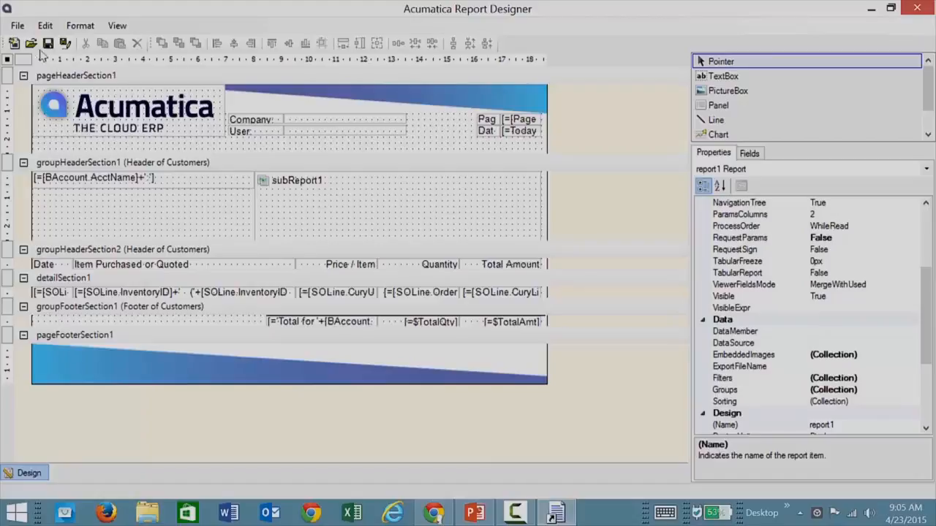
click(16, 26)
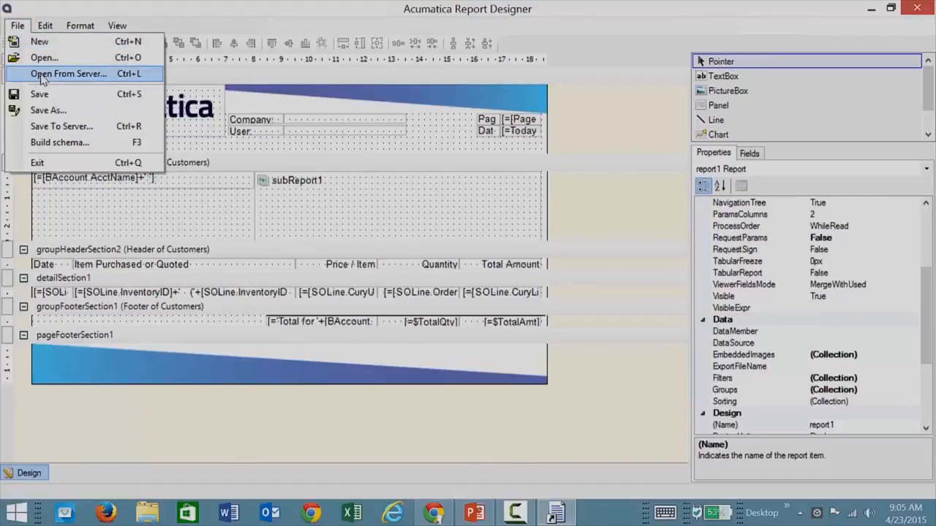
click(57, 146)
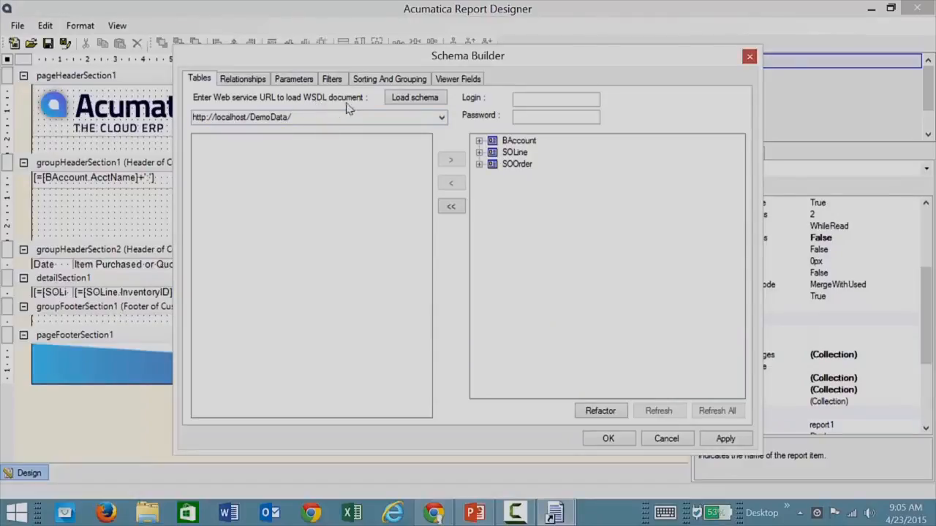
click(547, 101)
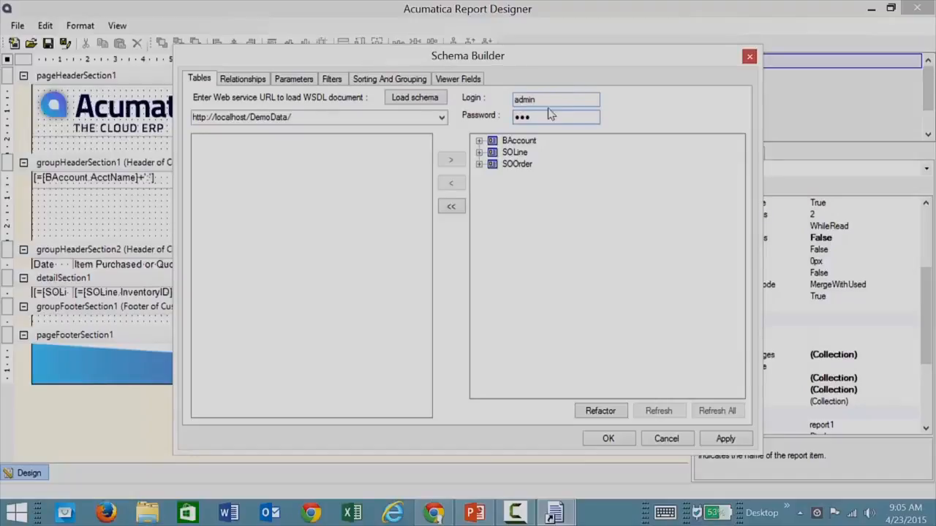
click(418, 100)
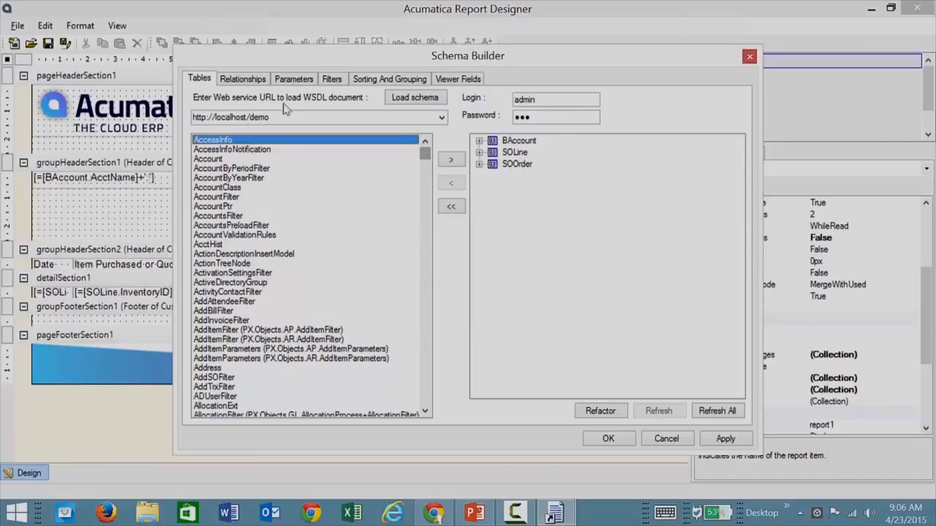
mouse_move(425, 156)
mouse_down()
mouse_move(419, 298)
mouse_move(439, 150)
mouse_up()
click(244, 79)
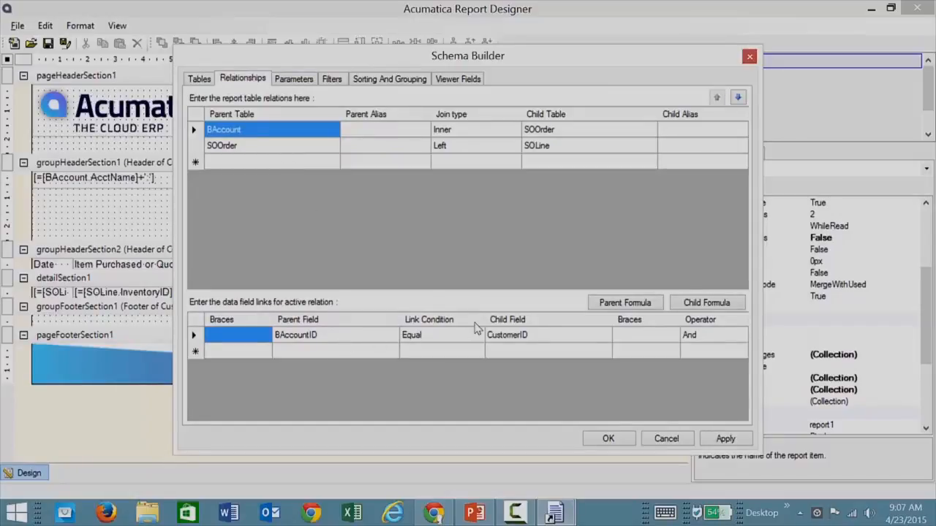
Review the CustomerID parameter, filters and BAccount.AcctCD ascending grouping, then close Schema Builder.
click(287, 82)
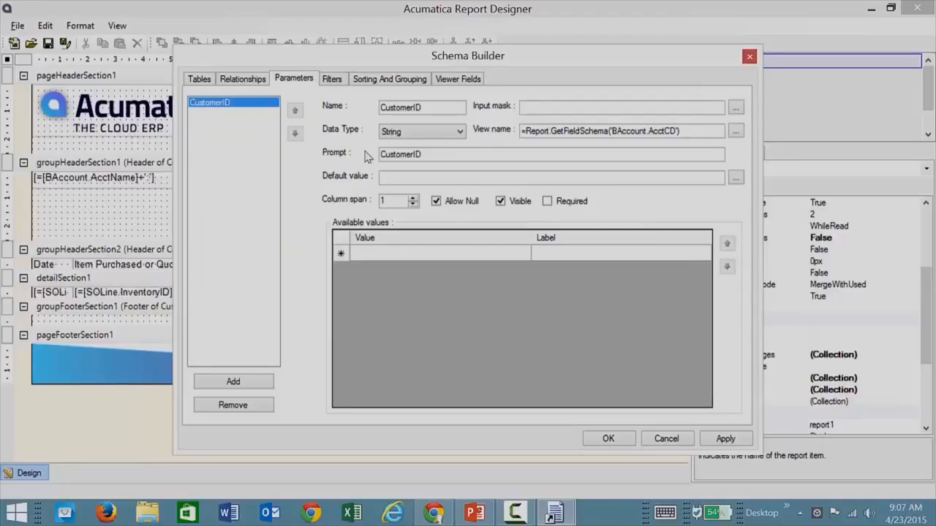
click(333, 81)
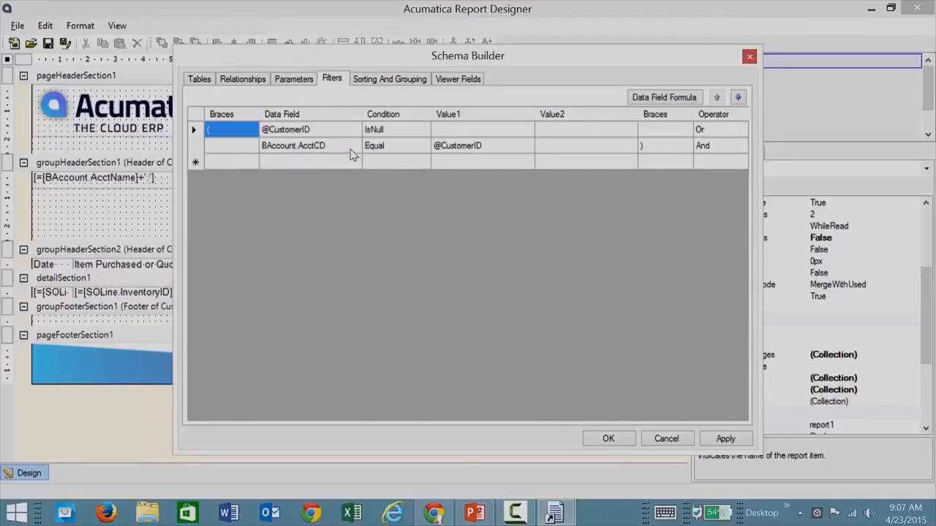
click(395, 81)
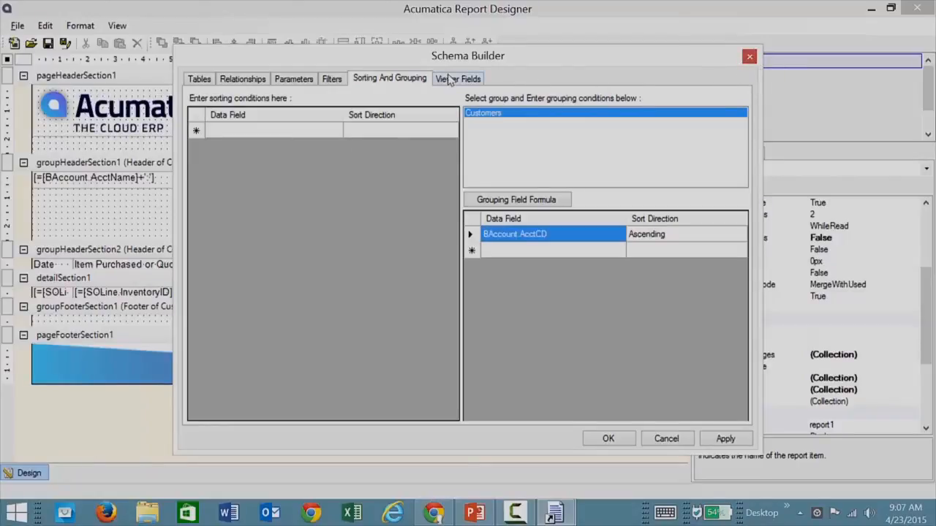
click(749, 57)
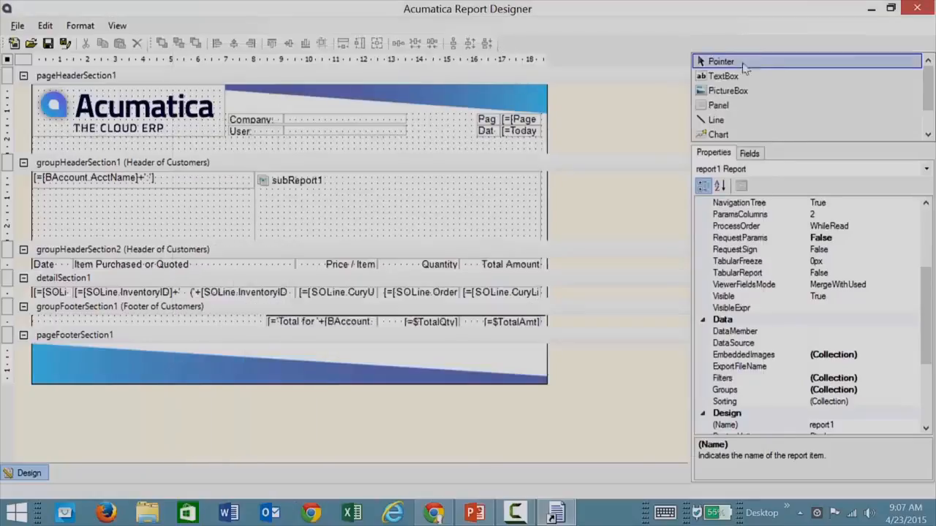
Expand BAccount's fields, drop a BAccountID box into pageHeaderSection1, then delete it.
click(749, 155)
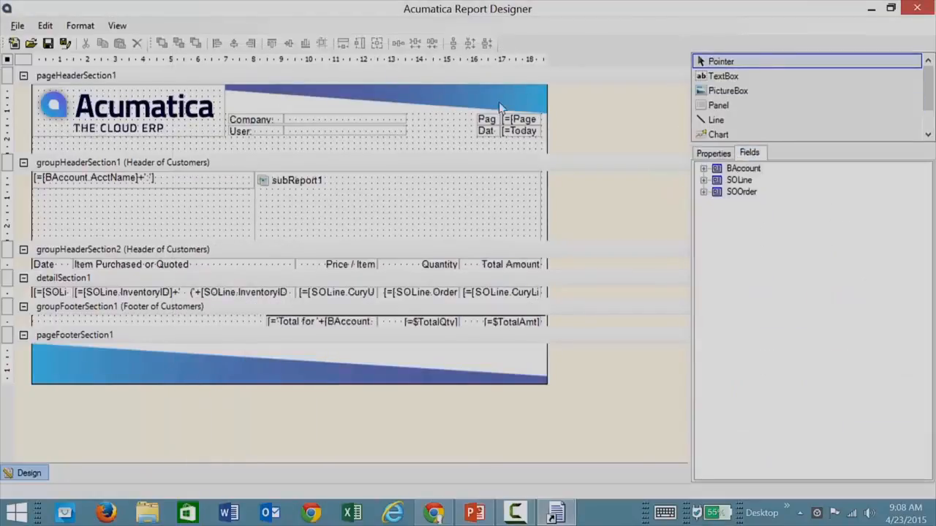
double_click(714, 169)
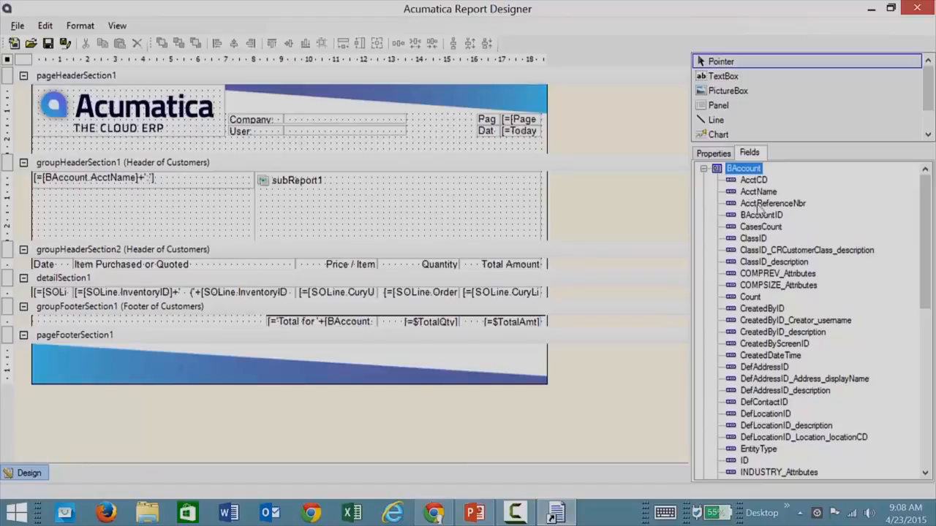
drag(762, 217, 437, 144)
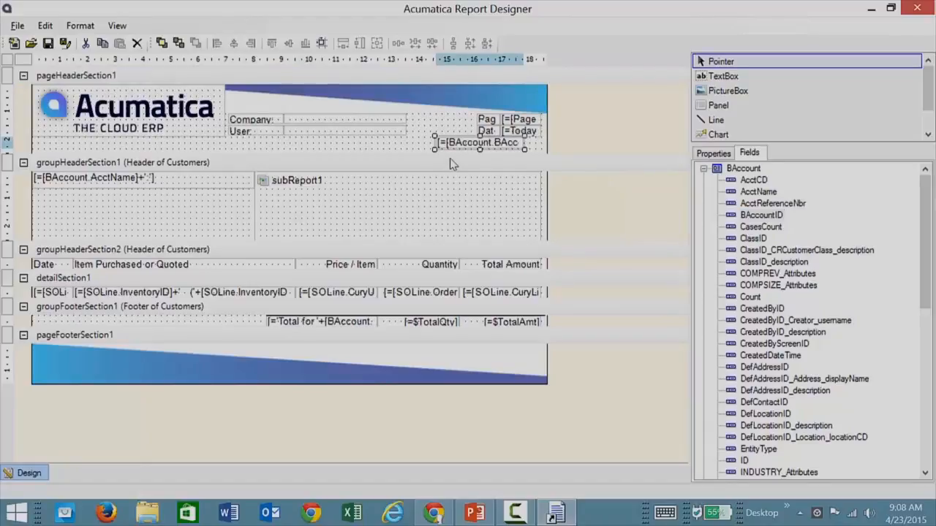
key(Delete)
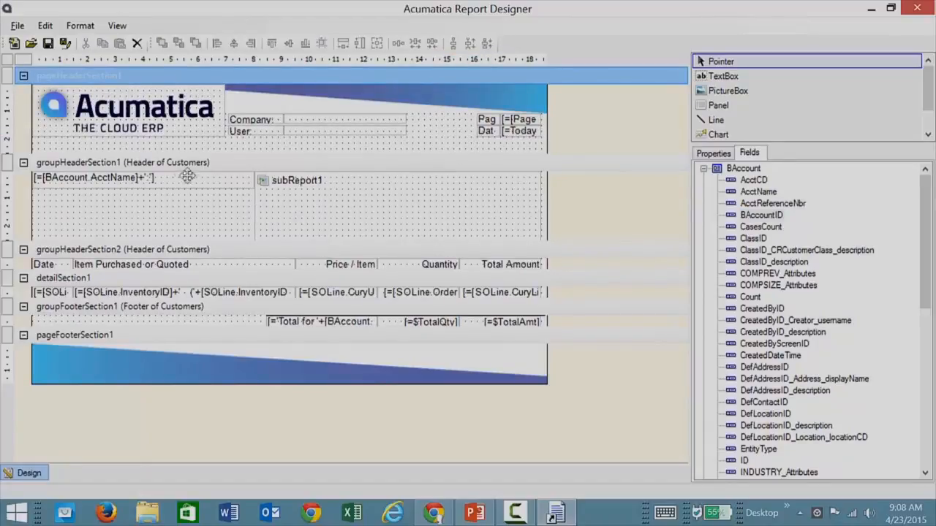
click(139, 252)
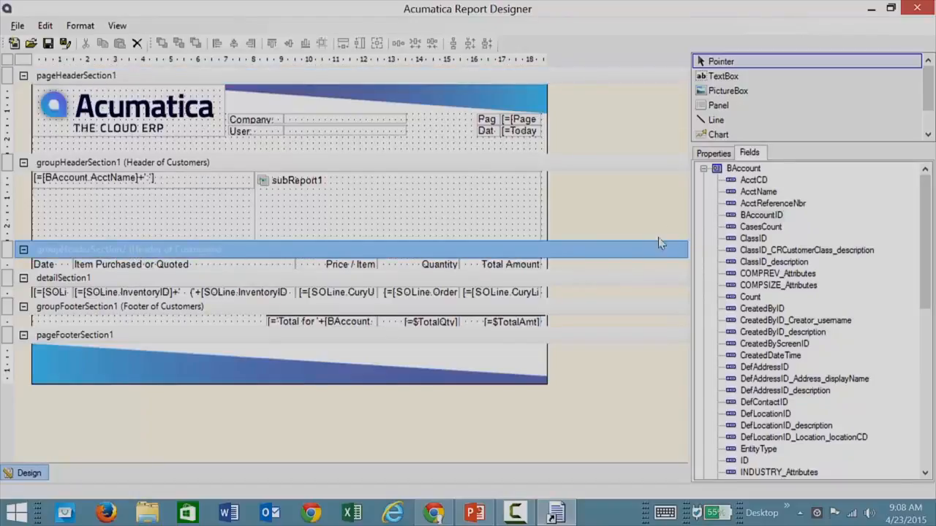
click(704, 169)
click(713, 153)
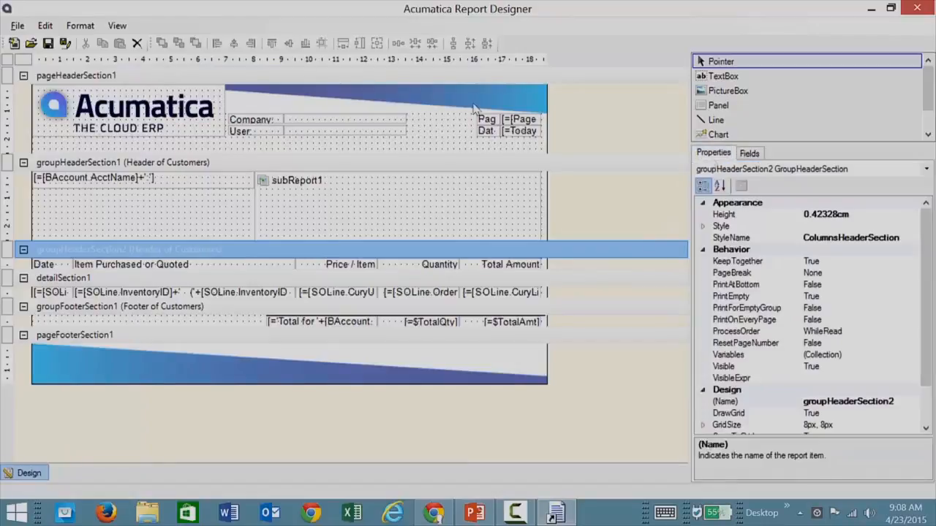
click(925, 169)
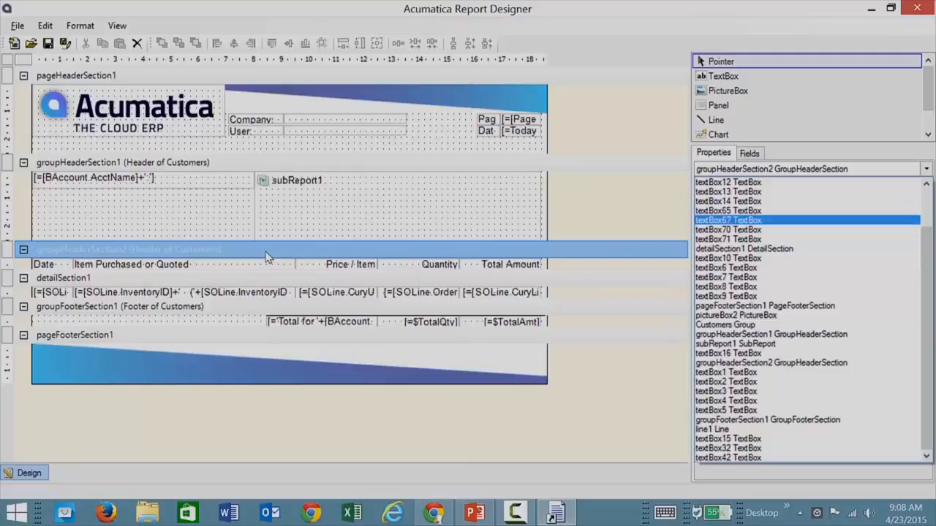
click(10, 60)
click(10, 62)
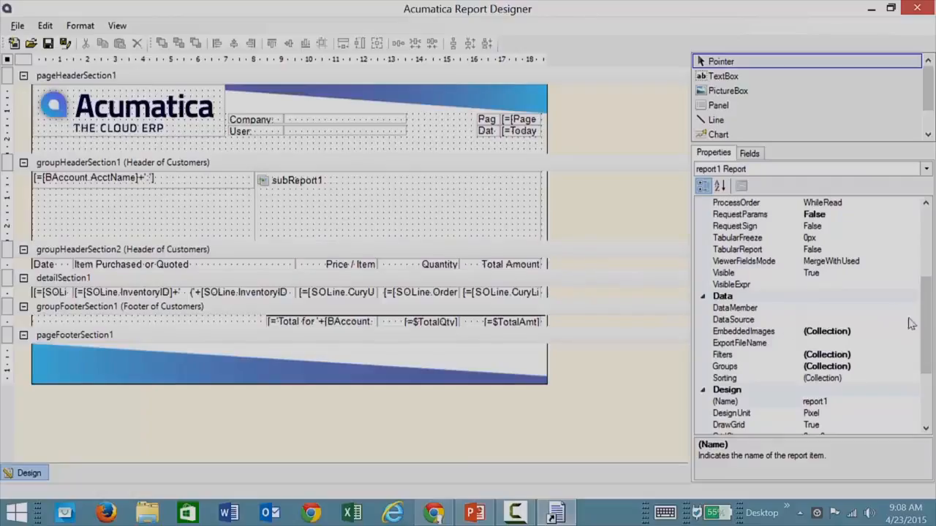
drag(923, 330, 922, 301)
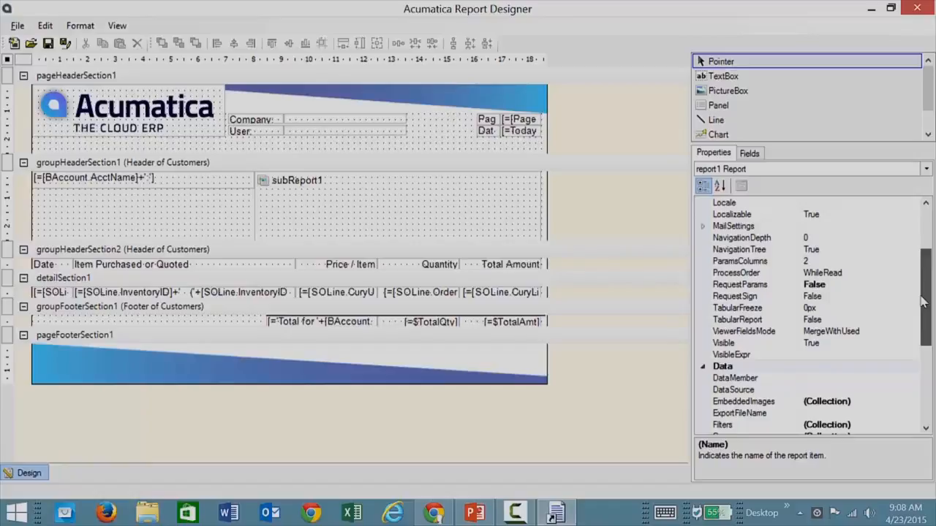
drag(923, 301, 922, 282)
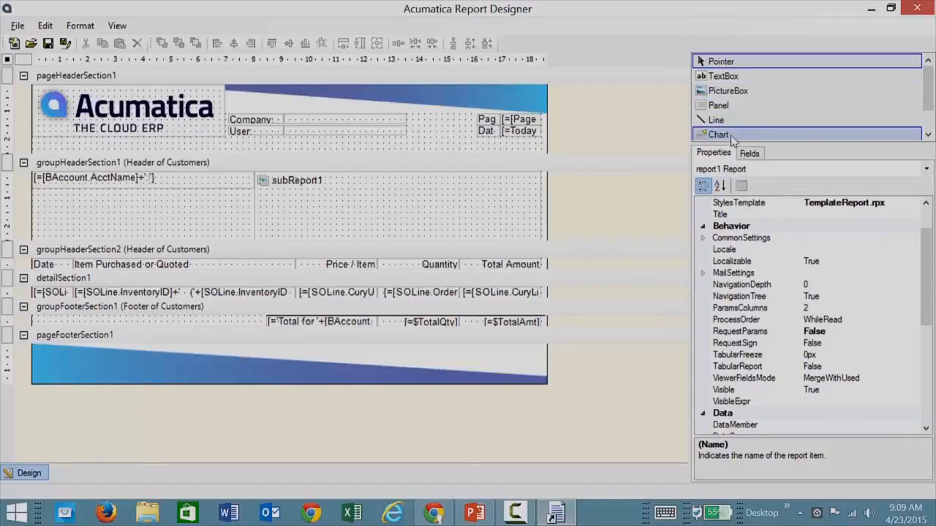
drag(925, 97, 925, 115)
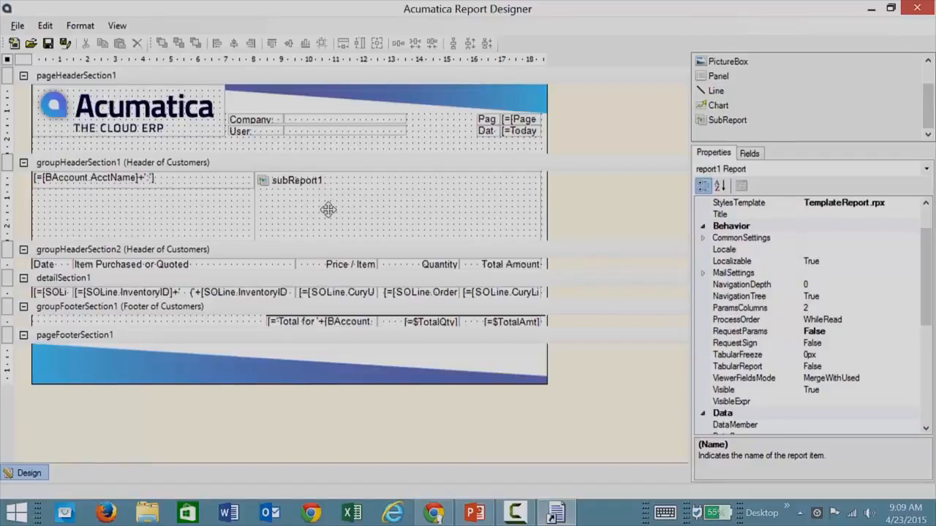
click(118, 281)
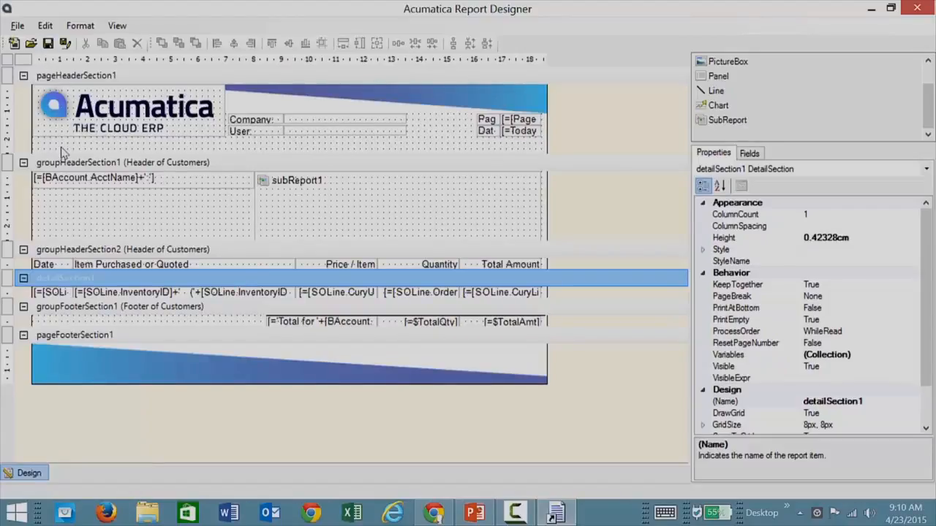
Start Save To Server and rename the report to SOcustomer.rpx.
click(17, 26)
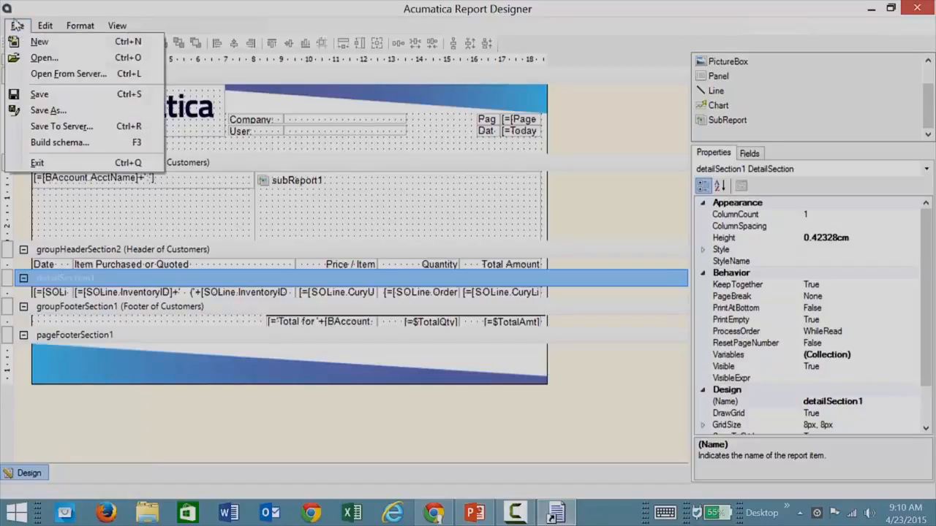
click(46, 127)
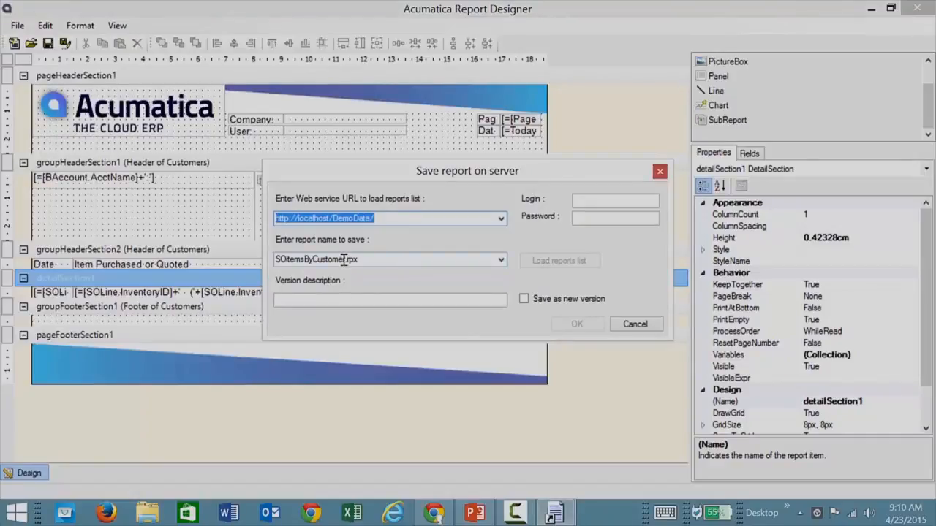
key(Tab)
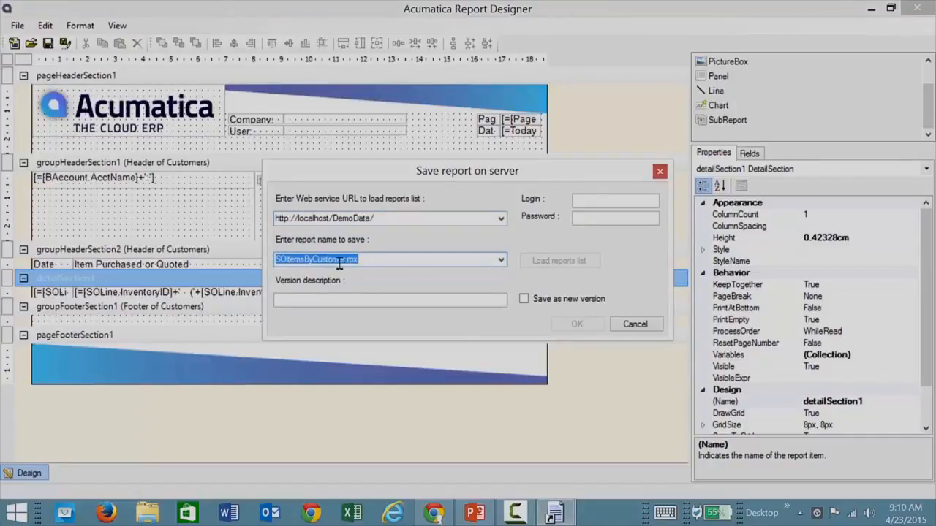
drag(346, 260, 267, 250)
text(SO)
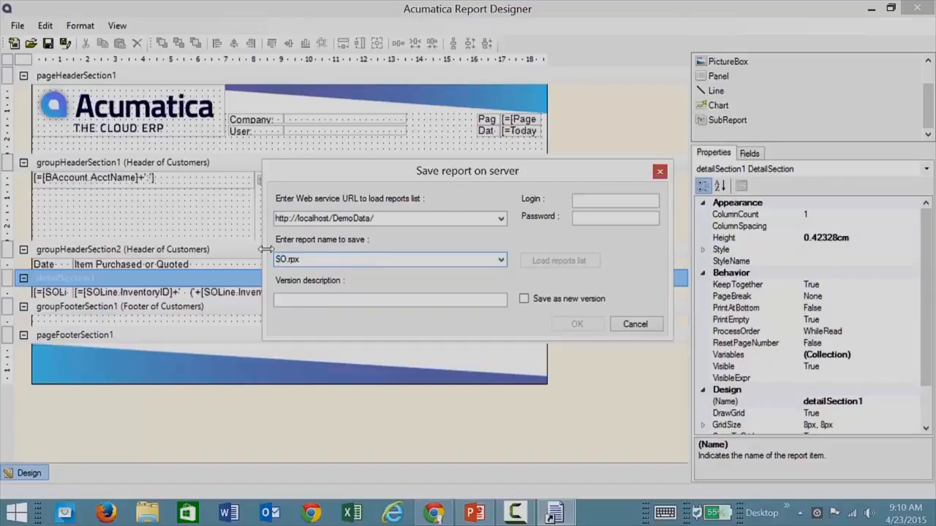
text(customer)
click(601, 200)
text(admin)
key(Tab)
text(123)
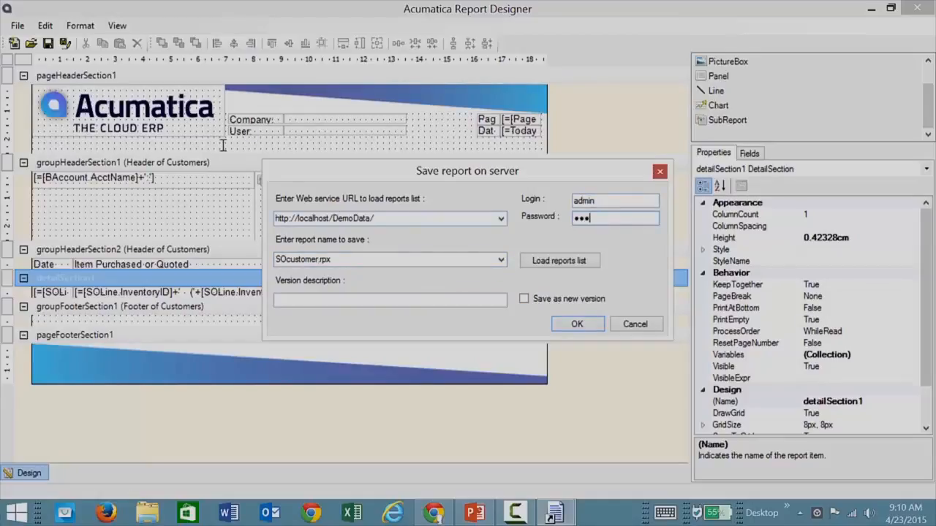
double_click(382, 218)
click(390, 220)
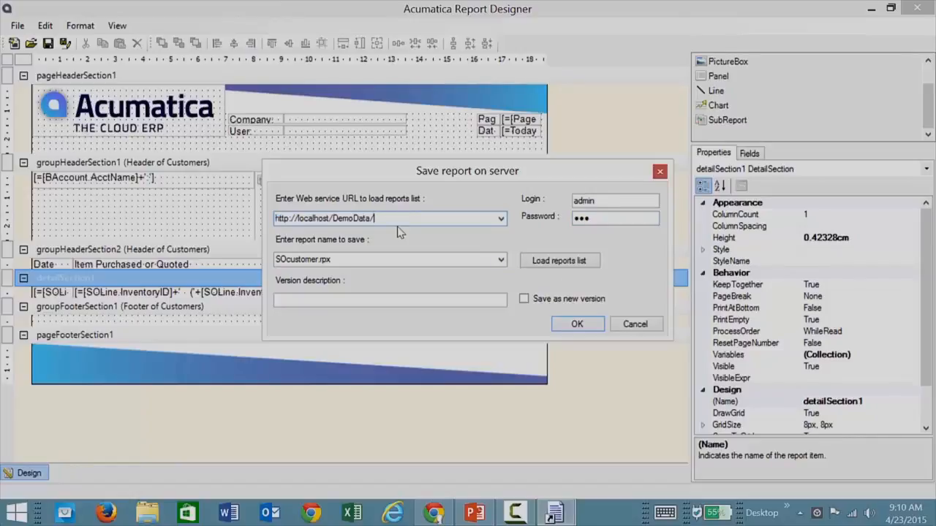
key(BackSpace)
click(342, 259)
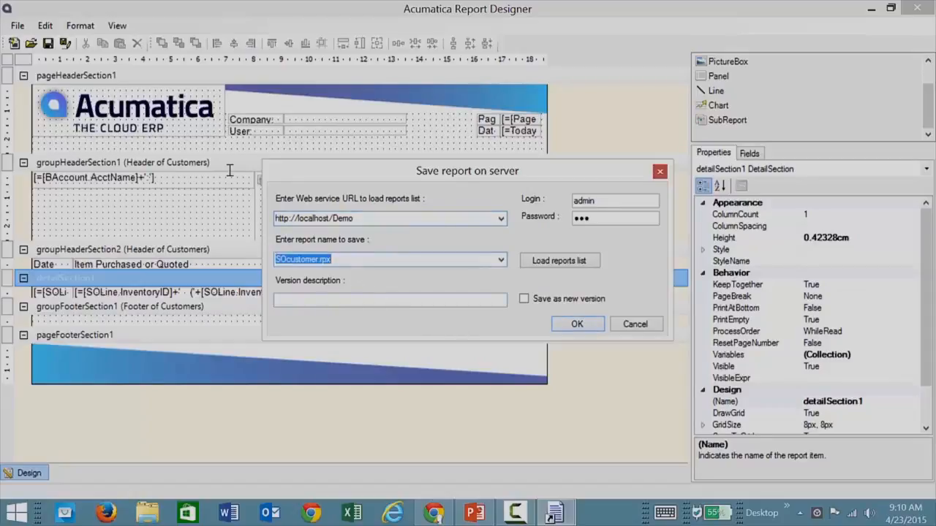
click(576, 326)
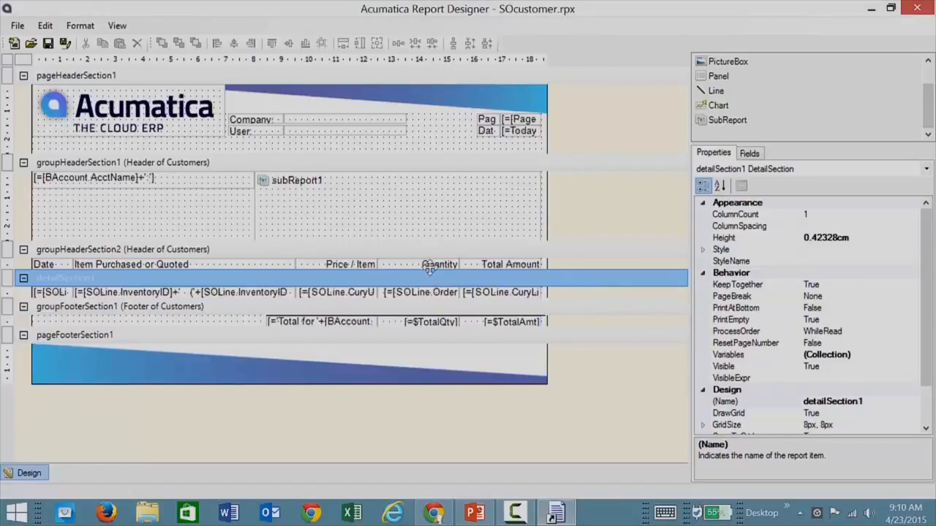
In the Site Map editor, go to Distribution > Sales Orders > Reports > Audit.
click(433, 512)
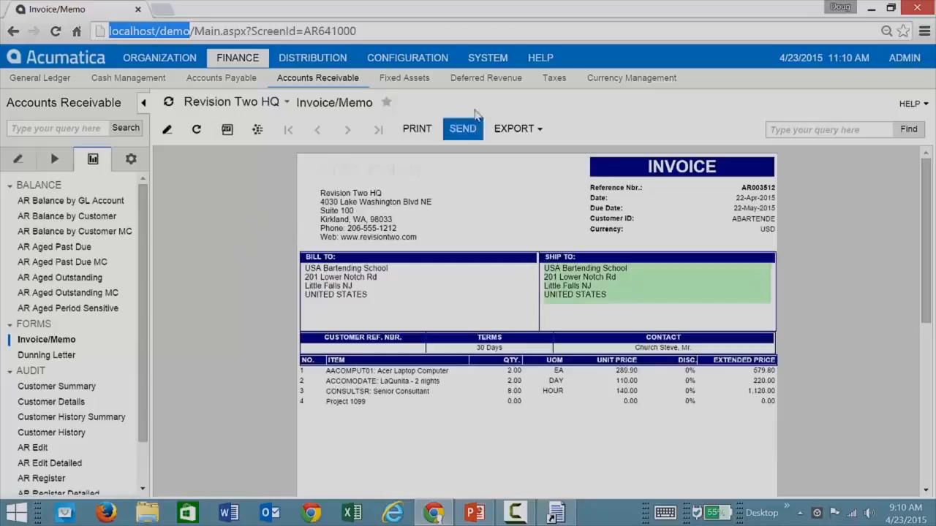
click(495, 59)
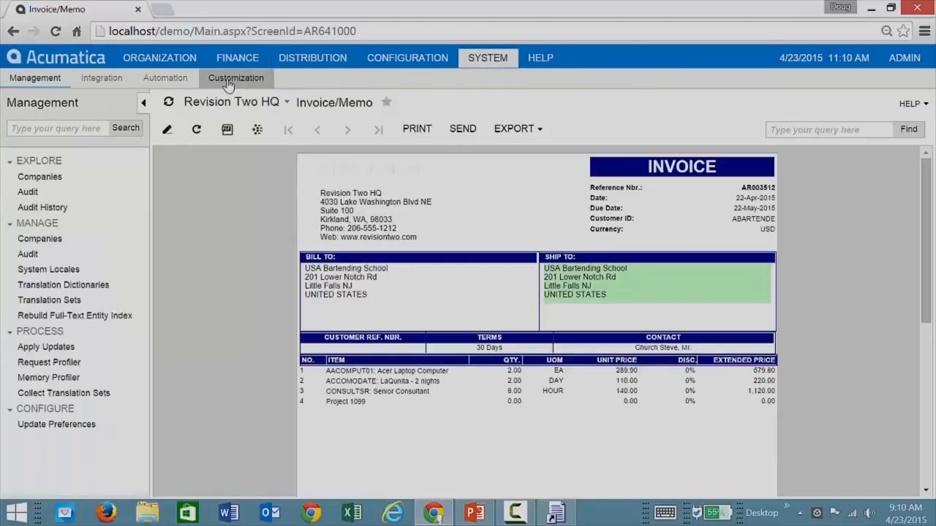
click(232, 78)
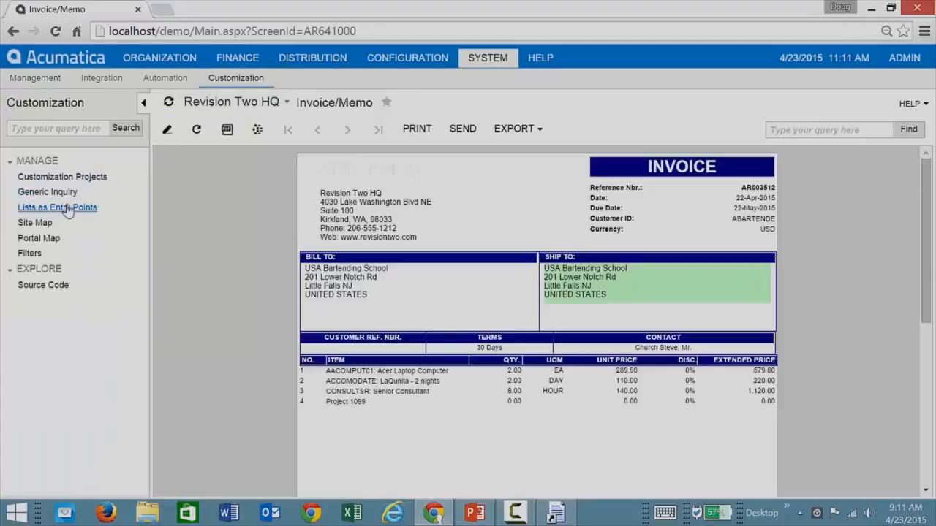
click(40, 223)
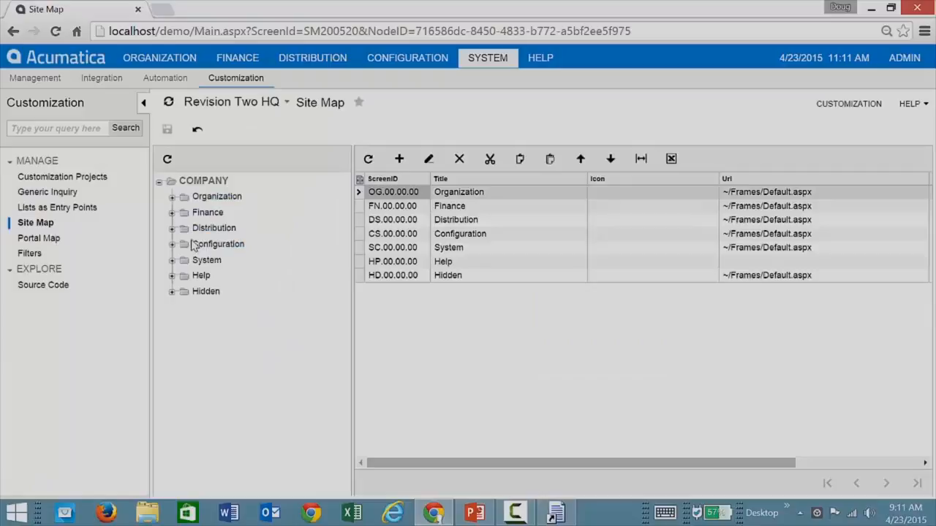
click(172, 228)
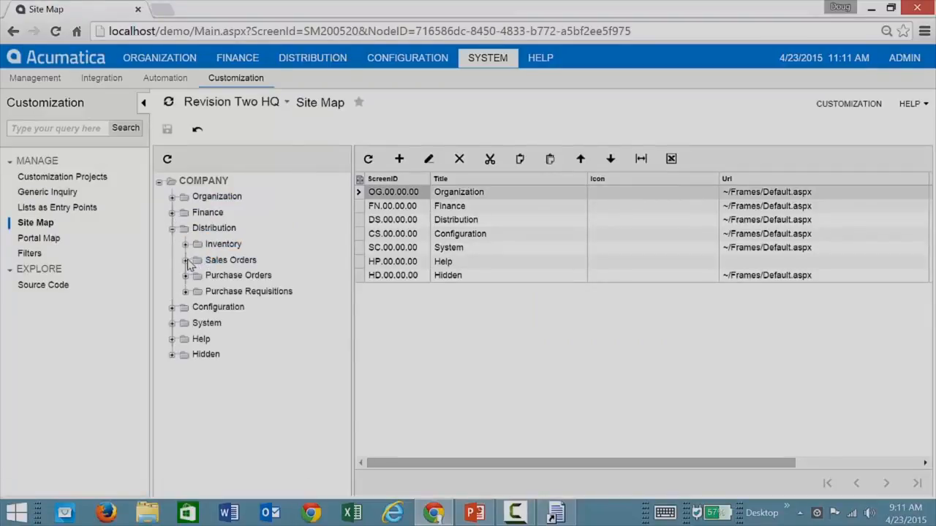
click(186, 261)
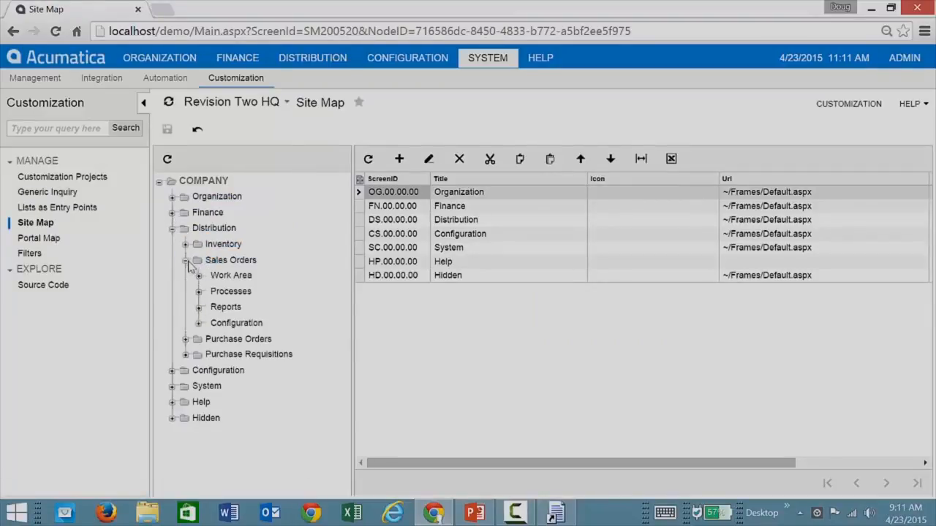
click(226, 309)
click(199, 308)
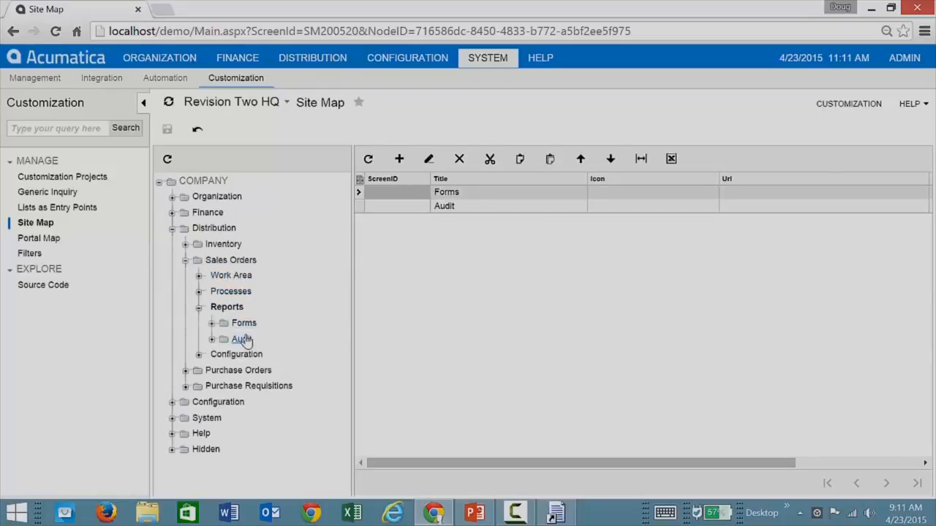
click(242, 340)
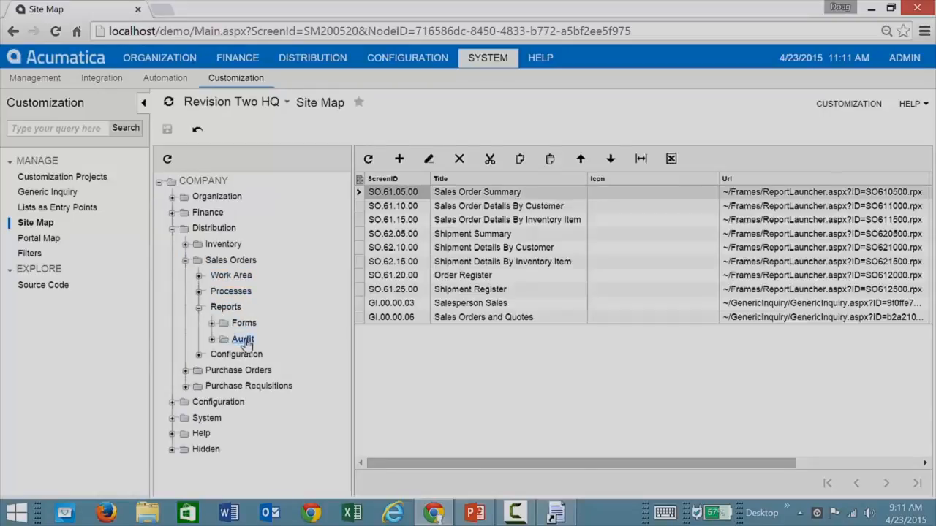
Add a site map entry with screen ID SO.62.20.01 titled 'SO Customer'.
click(408, 163)
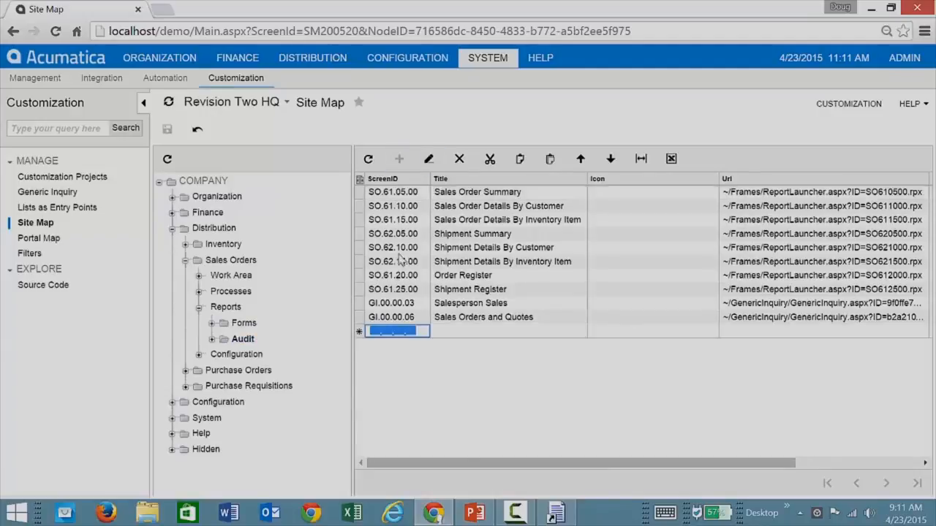
text(SO.)
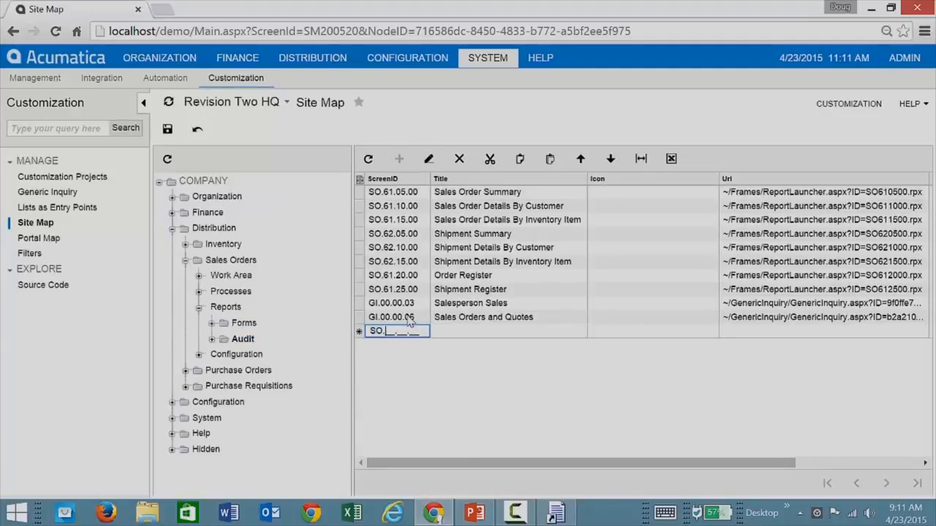
text(62.20.01)
key(Tab)
text(SO Customer)
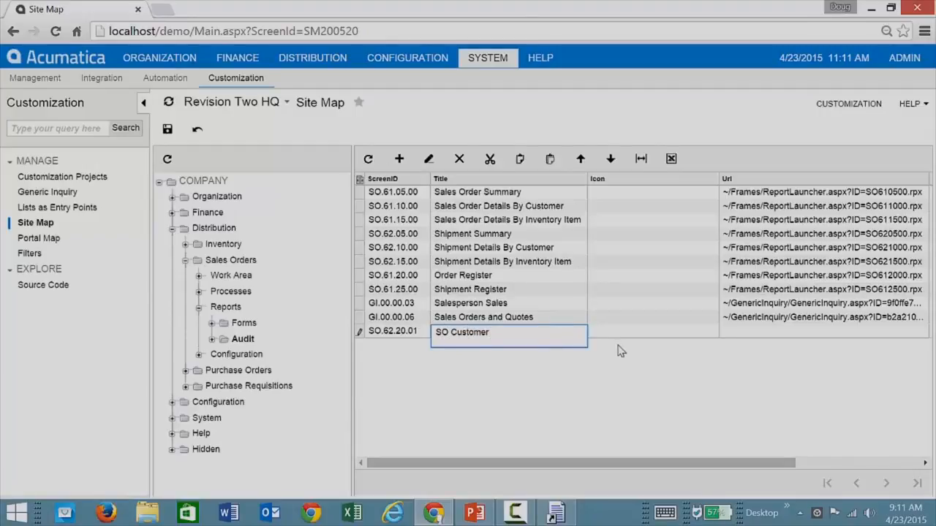
key(Tab)
key(Tab)
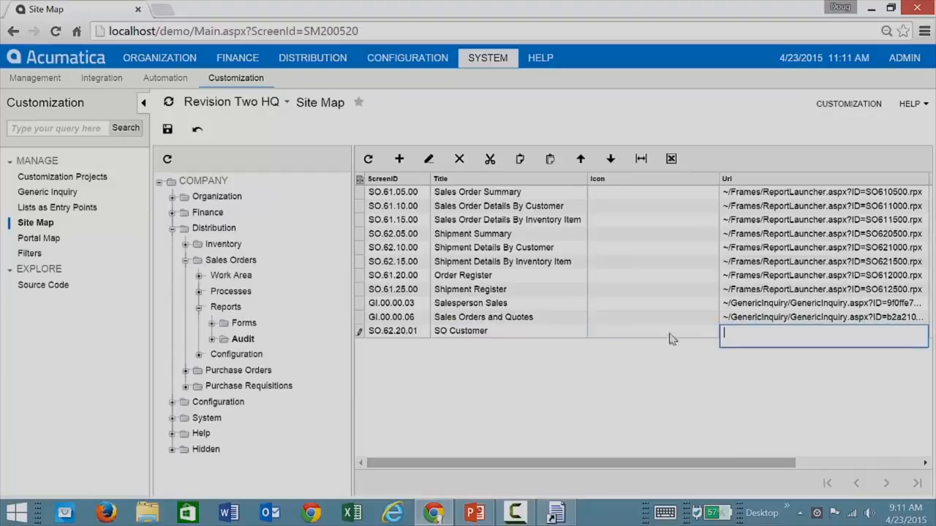
Set the entry's Url to ReportLauncher.aspx?ID=SOcustomer.rpx, copied from Shipment Register, and save.
click(776, 291)
key(ctrl+c)
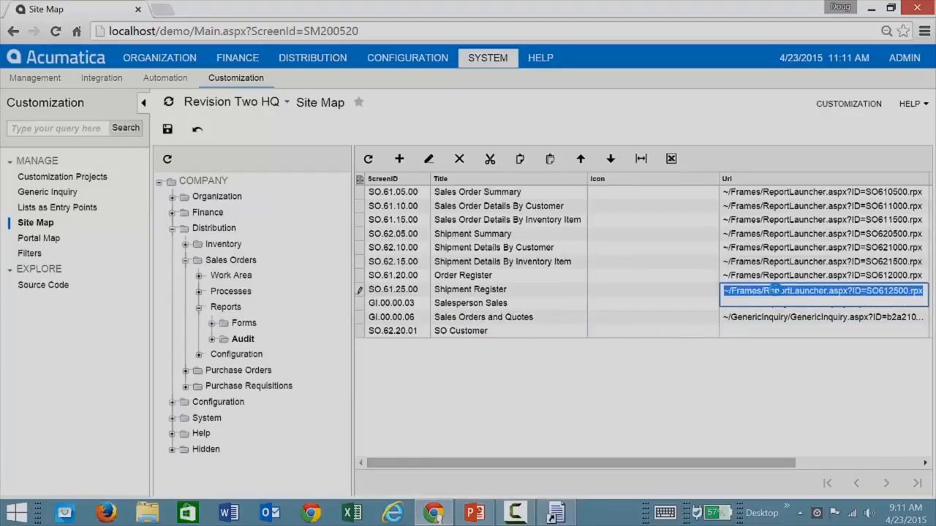
click(760, 333)
key(ctrl+v)
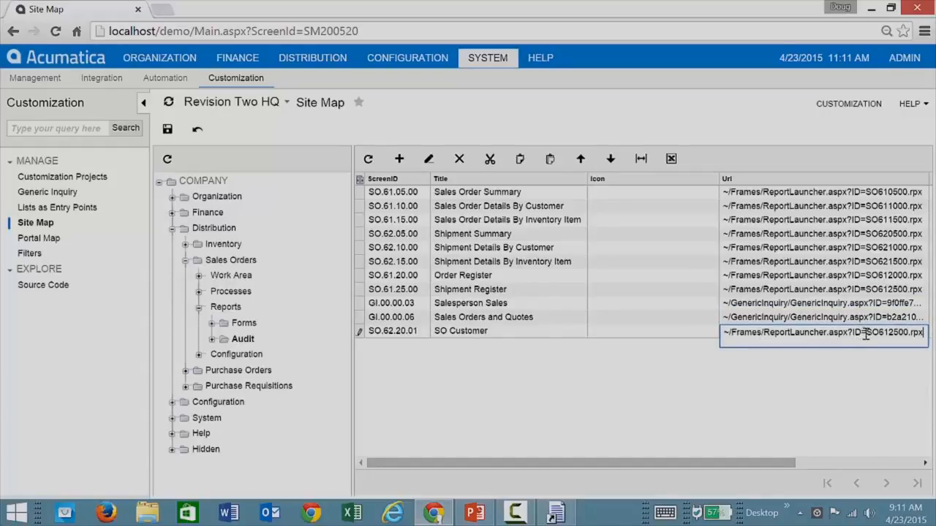
drag(866, 334, 907, 333)
text(SOcustomer)
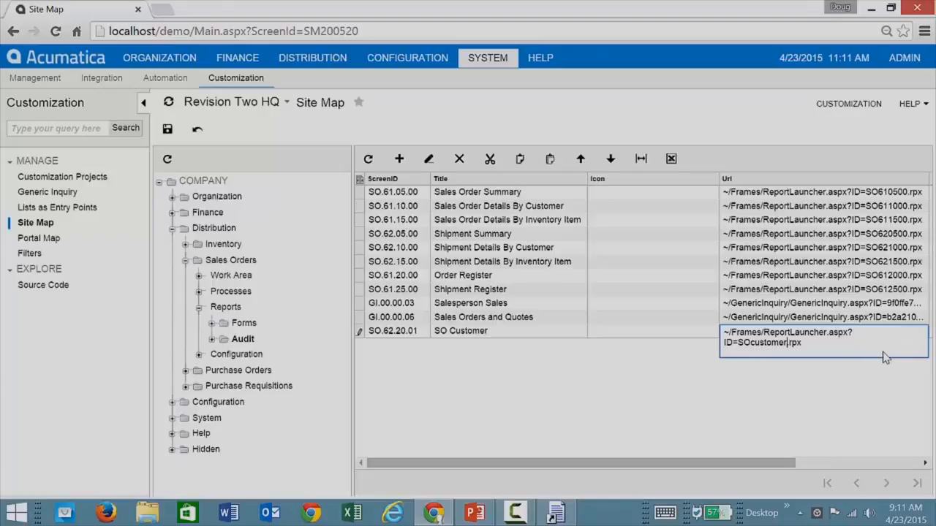
key(Tab)
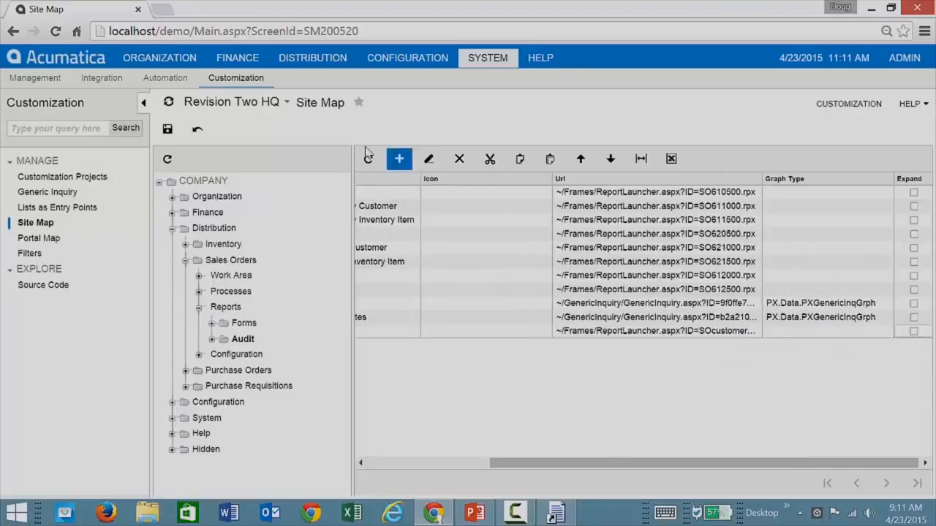
click(168, 129)
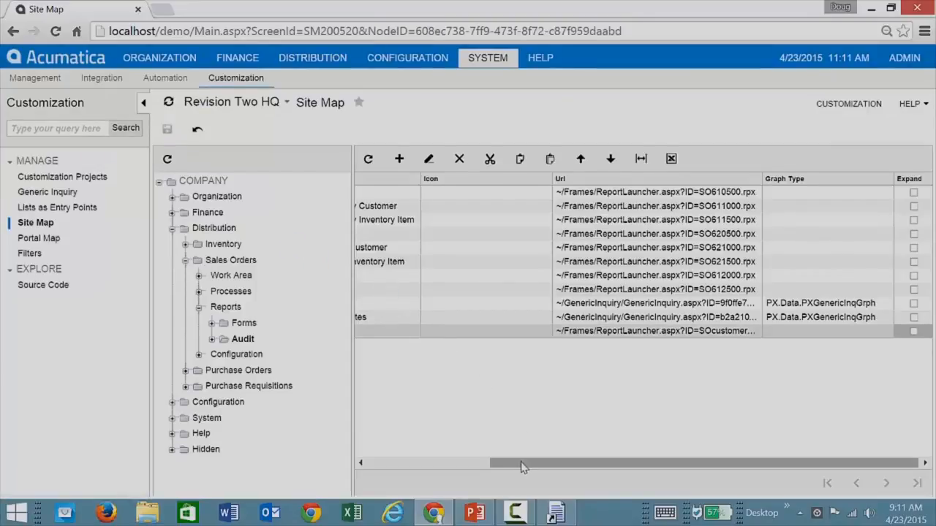
drag(520, 464, 387, 457)
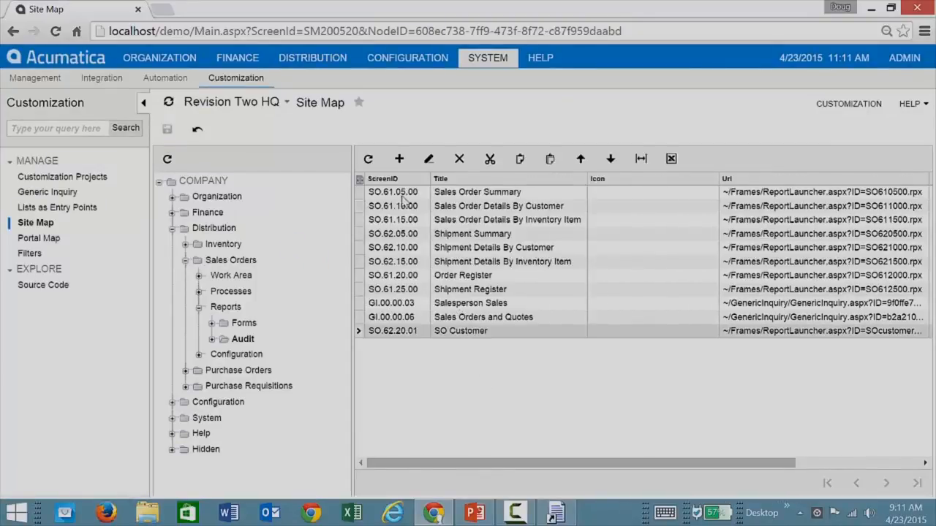
click(311, 60)
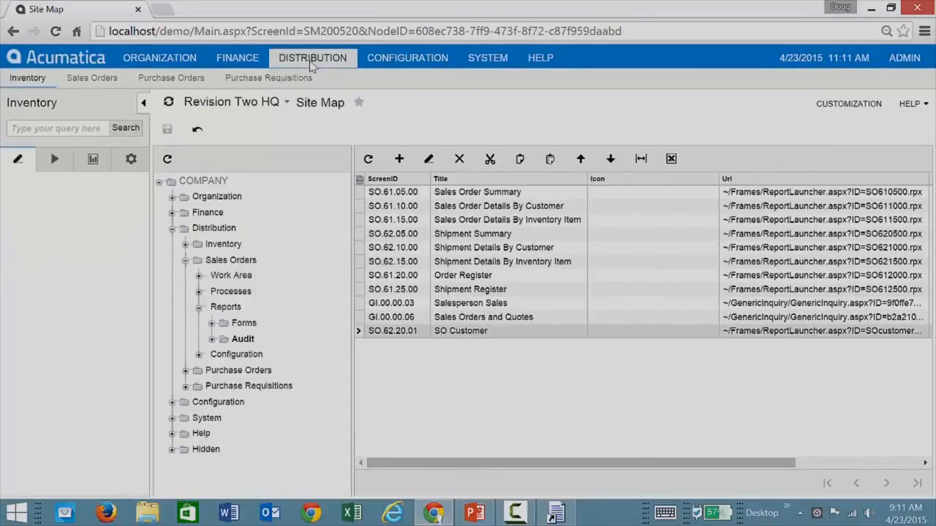
List the Sales Orders Forms and Audit reports, where SO Customer now appears.
click(92, 77)
click(76, 166)
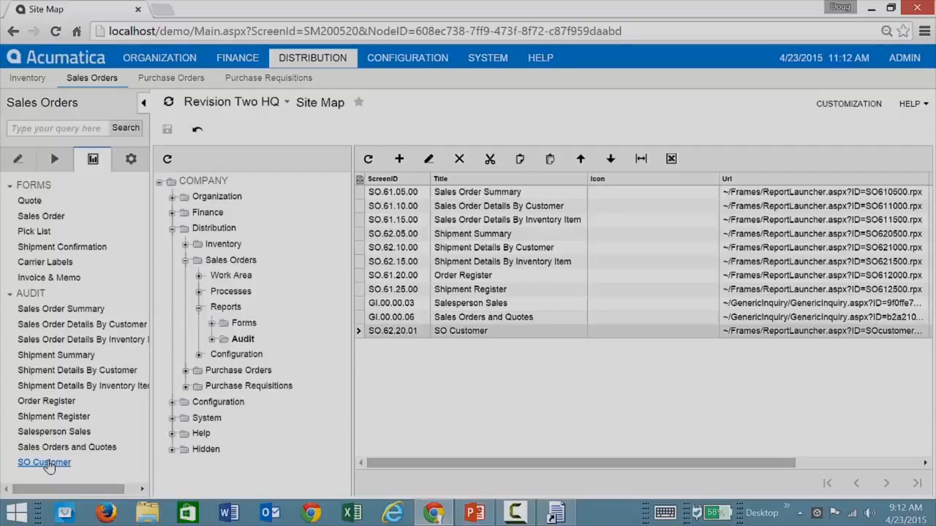
Check the subreport's target, then open CustomerGraph.rpx from the desktop in the designer.
click(871, 9)
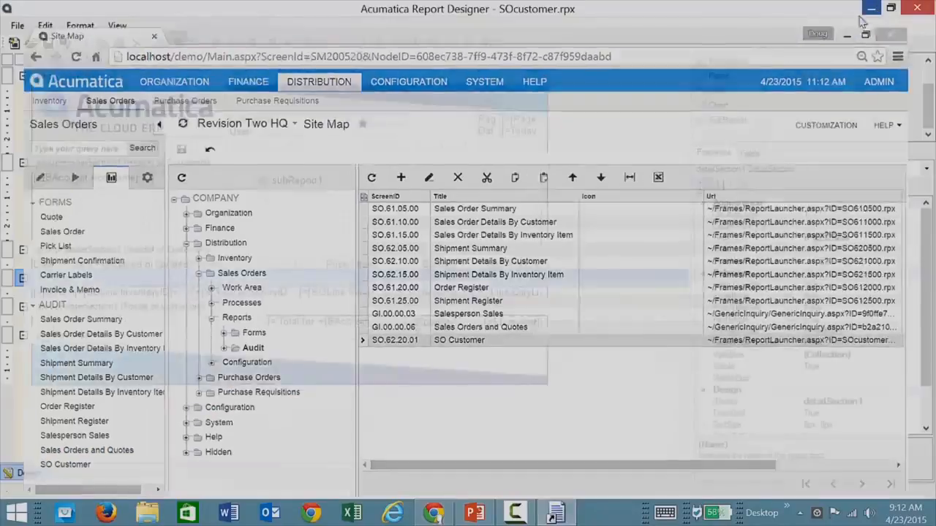
click(380, 215)
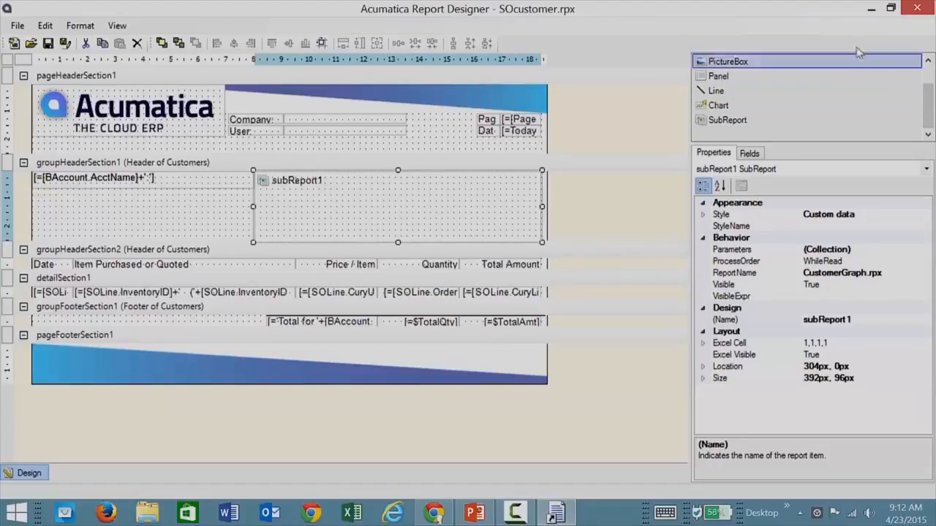
click(871, 8)
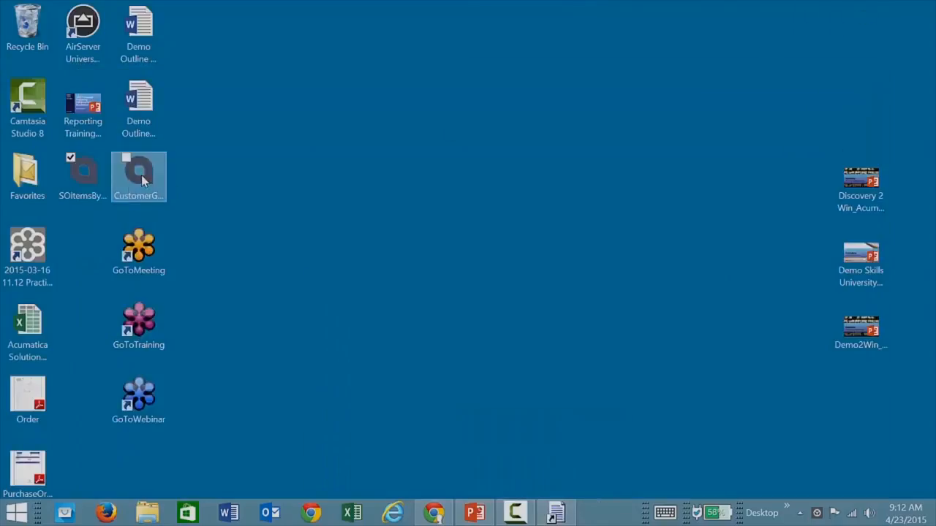
click(142, 177)
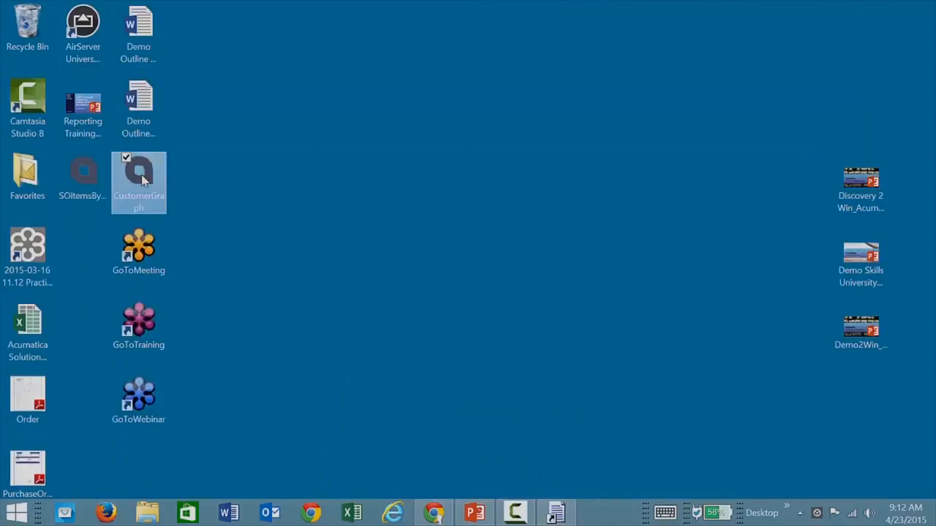
double_click(145, 187)
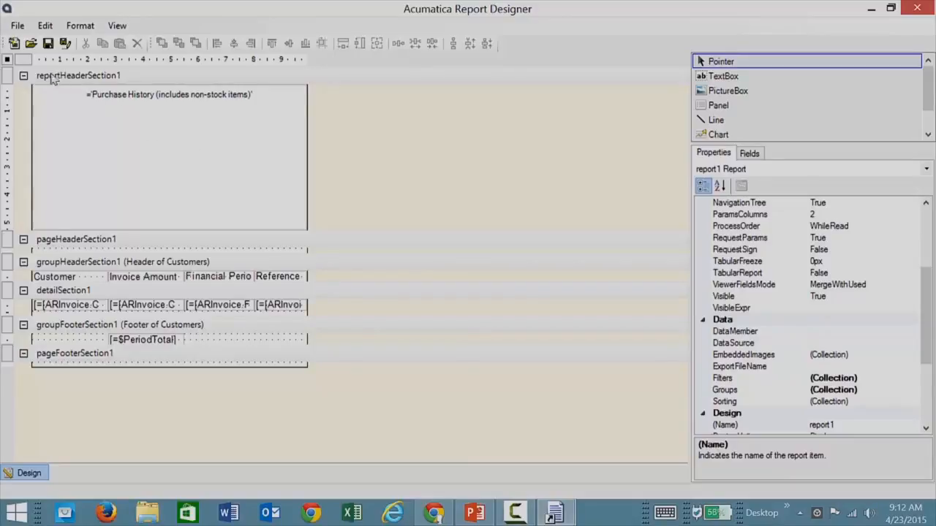
Save CustomerGraph.rpx to the Demo server with corrected URL and credentials, then close the designer.
click(18, 26)
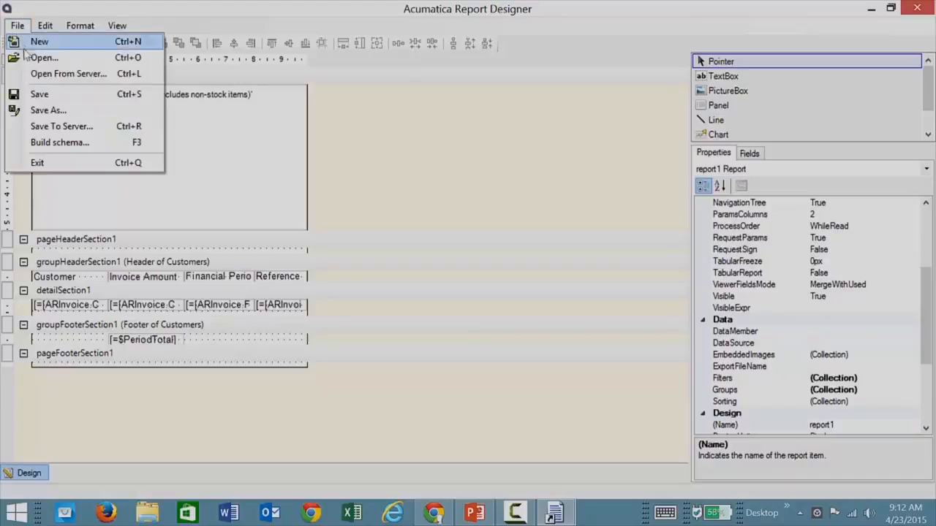
click(61, 127)
click(398, 218)
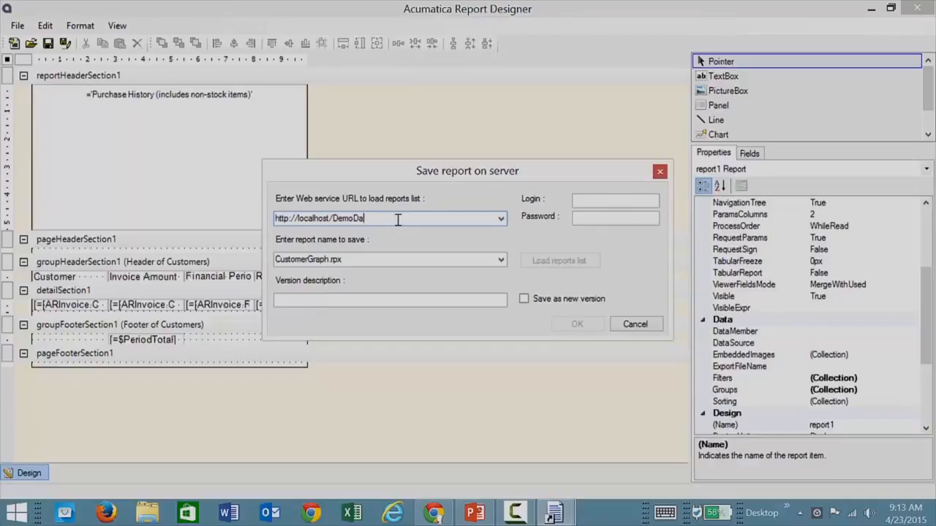
key(BackSpace)
click(585, 201)
text(admin)
key(Tab)
text(123)
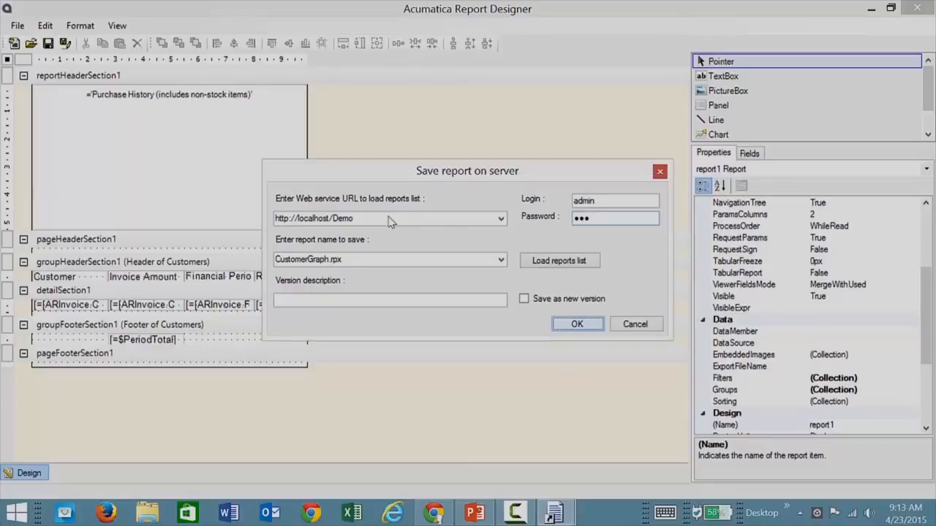
click(920, 9)
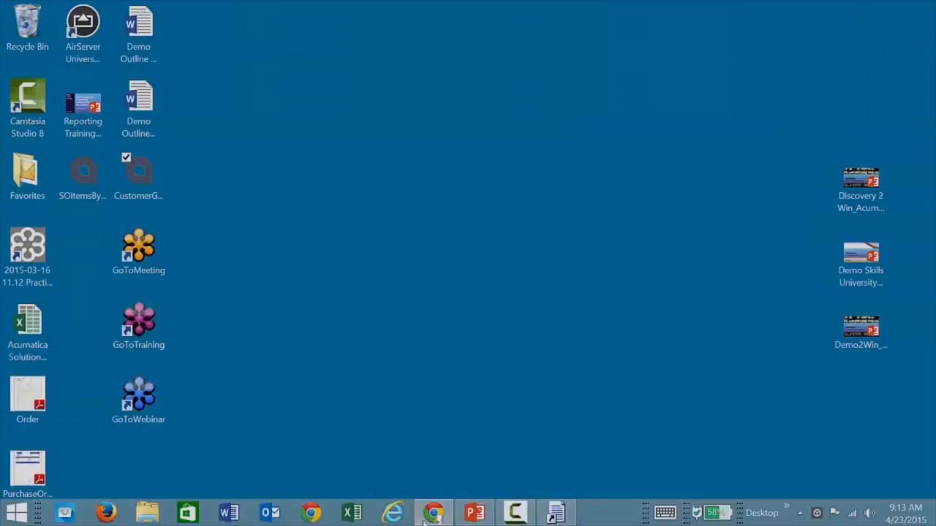
Open the SO Customer report from the Audit list, leaving CustomerID without a customer.
click(431, 513)
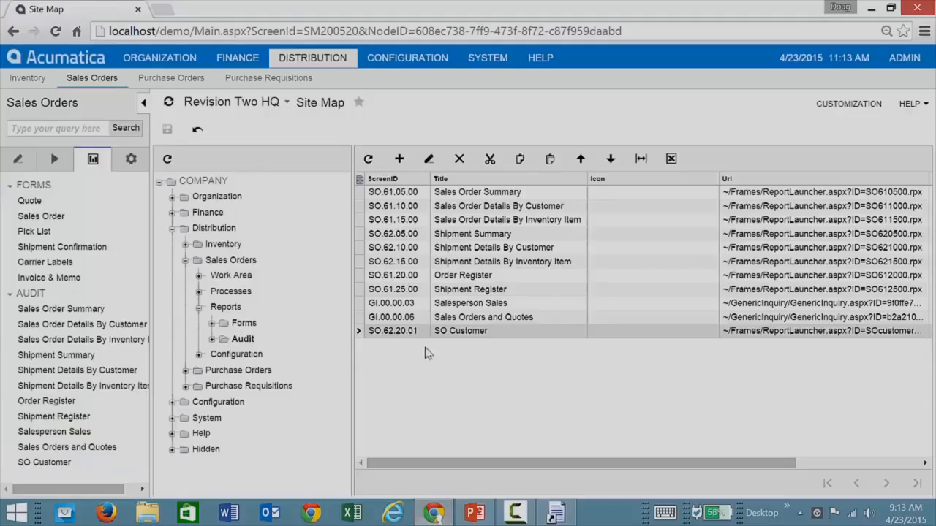
click(52, 463)
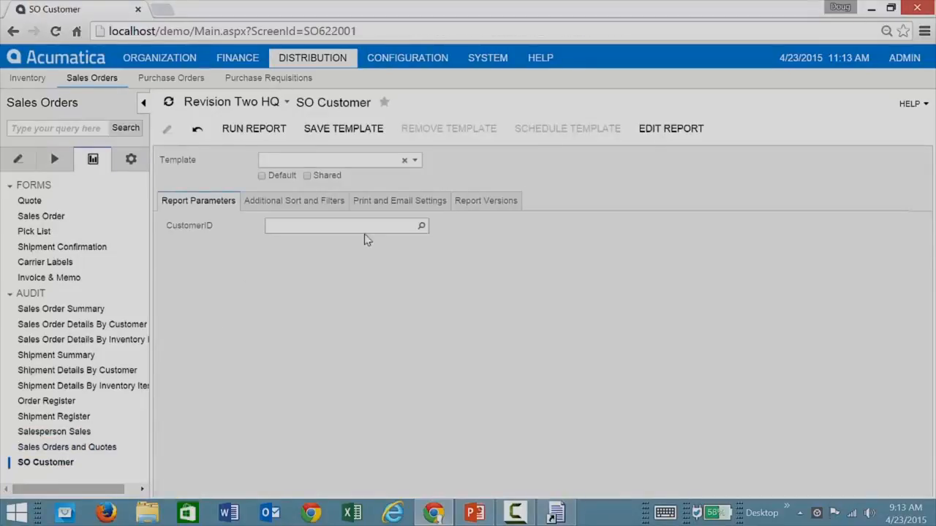
click(422, 228)
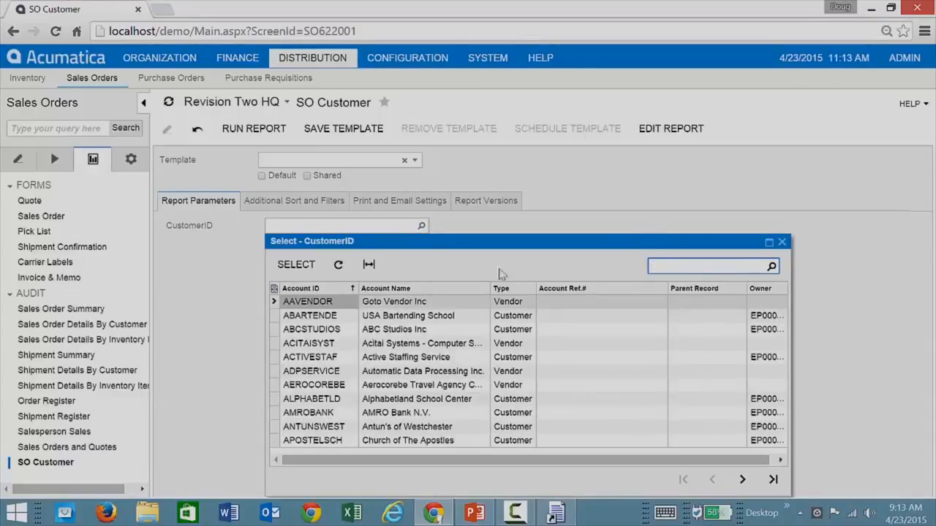
click(781, 242)
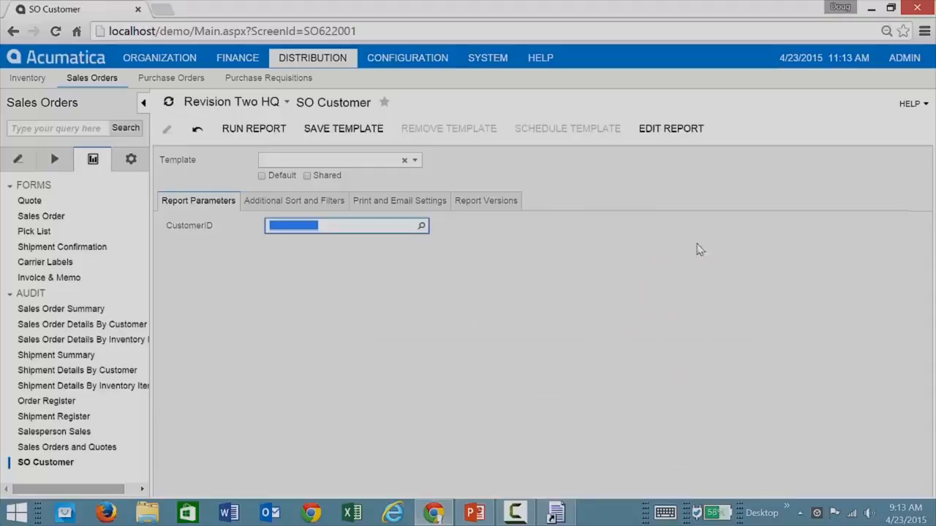
click(535, 269)
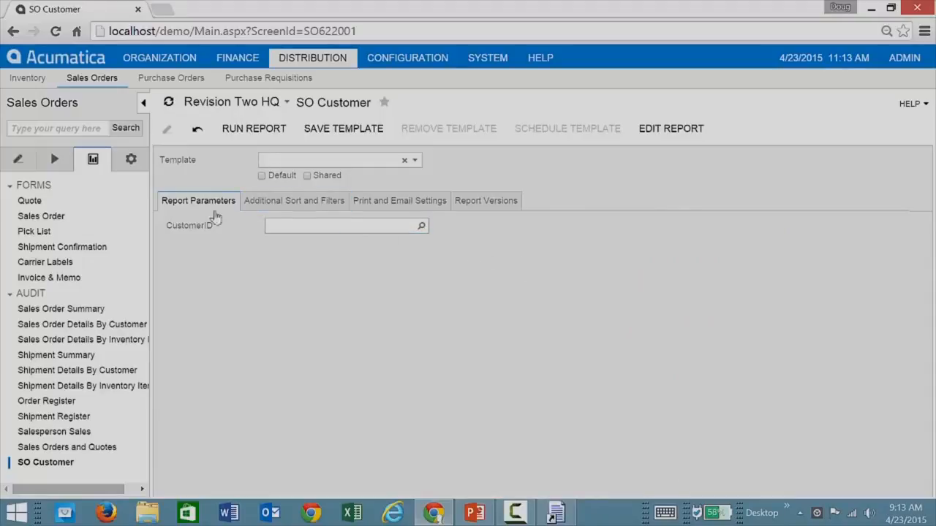
Run SO Customer for all customers and page through five customers' purchase-history charts.
click(254, 131)
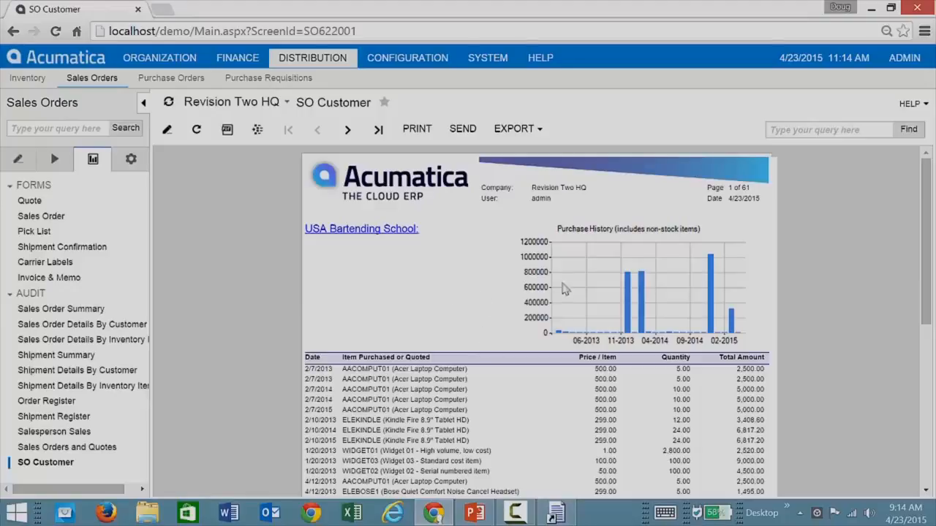
click(348, 132)
click(348, 131)
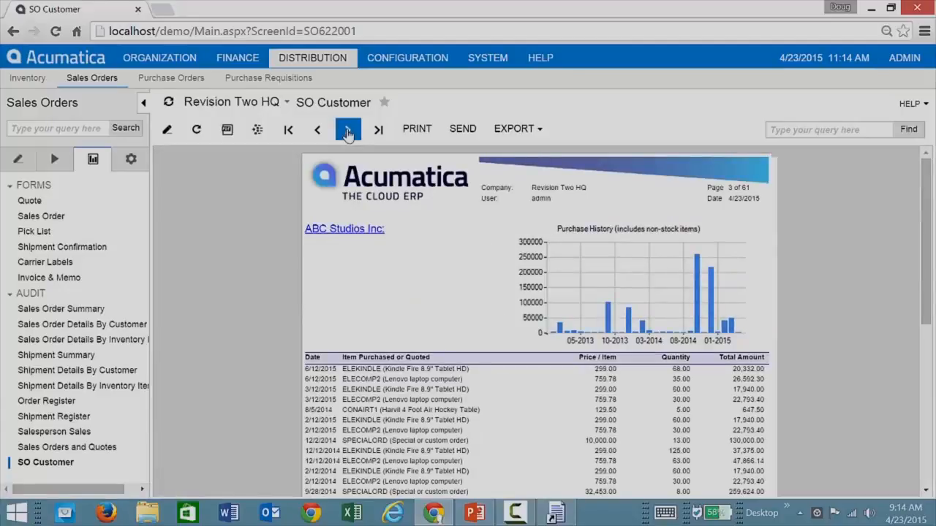
click(348, 132)
click(348, 132)
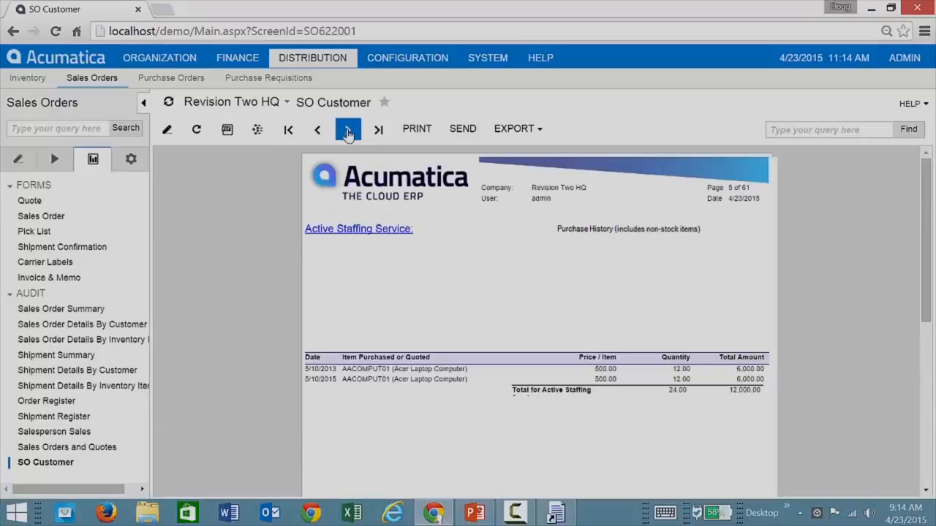
scroll(260, 354, down, 3)
scroll(260, 353, up, 3)
click(350, 136)
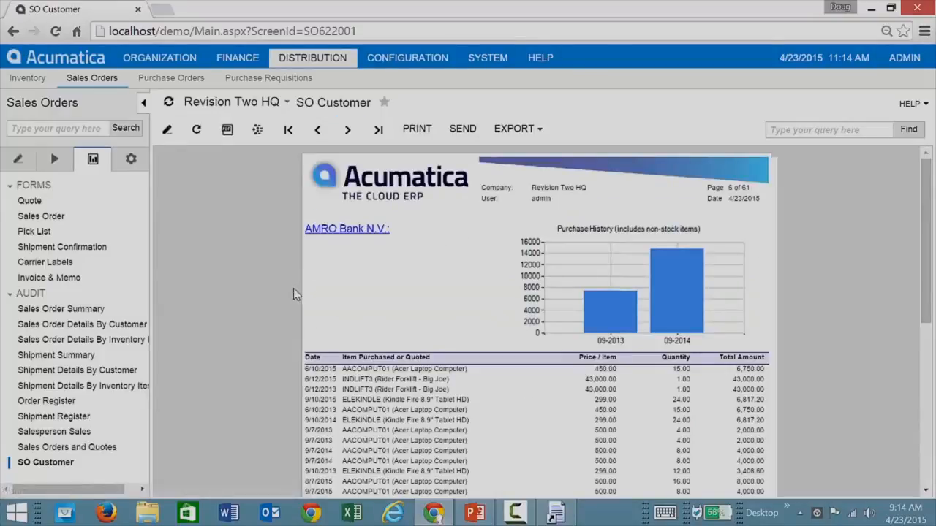
scroll(286, 304, down, 3)
scroll(285, 305, up, 3)
click(490, 60)
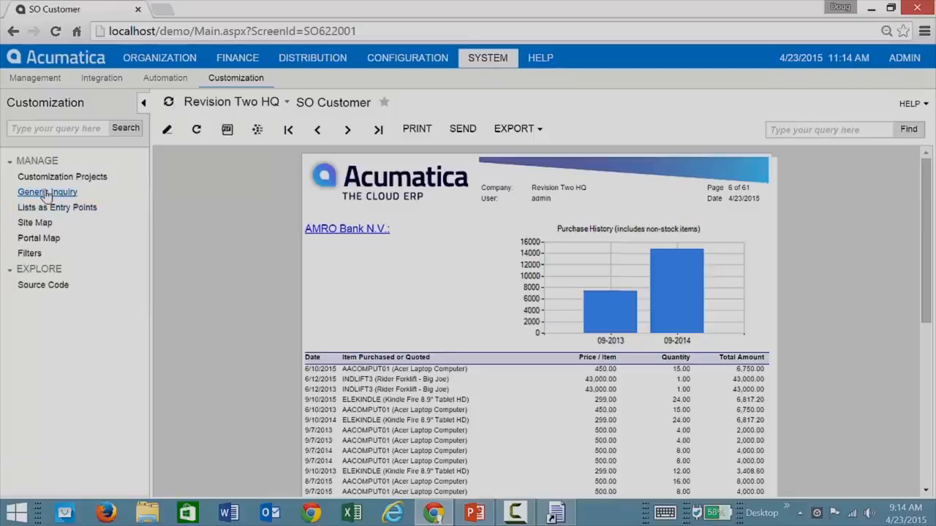